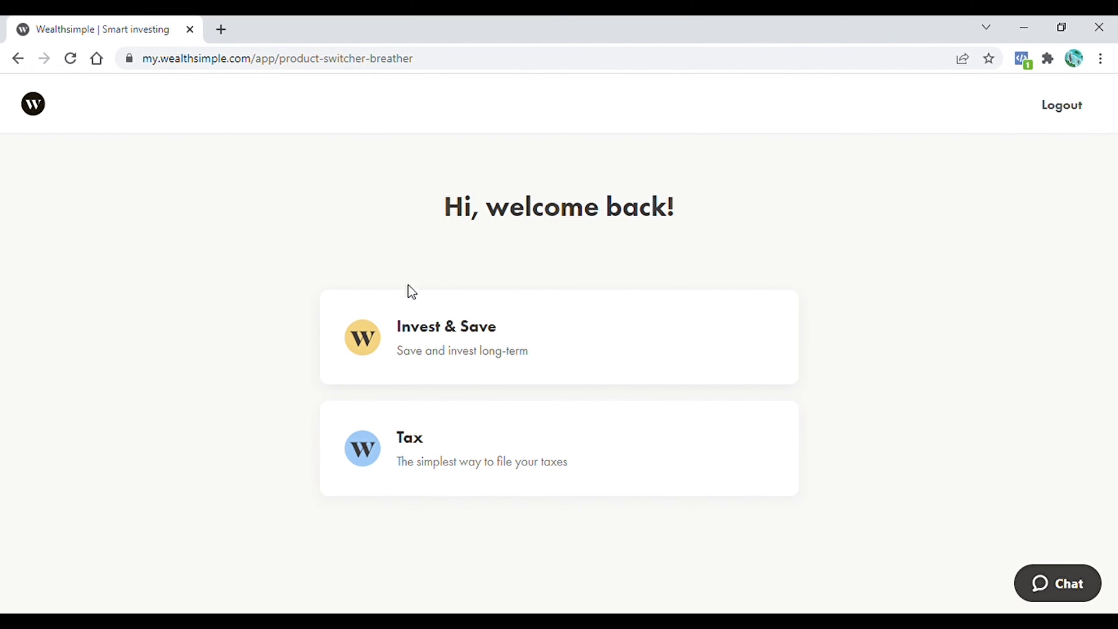
# - Start a new tax return for someone new, nicknamed BAH
pyautogui.click(464, 453)
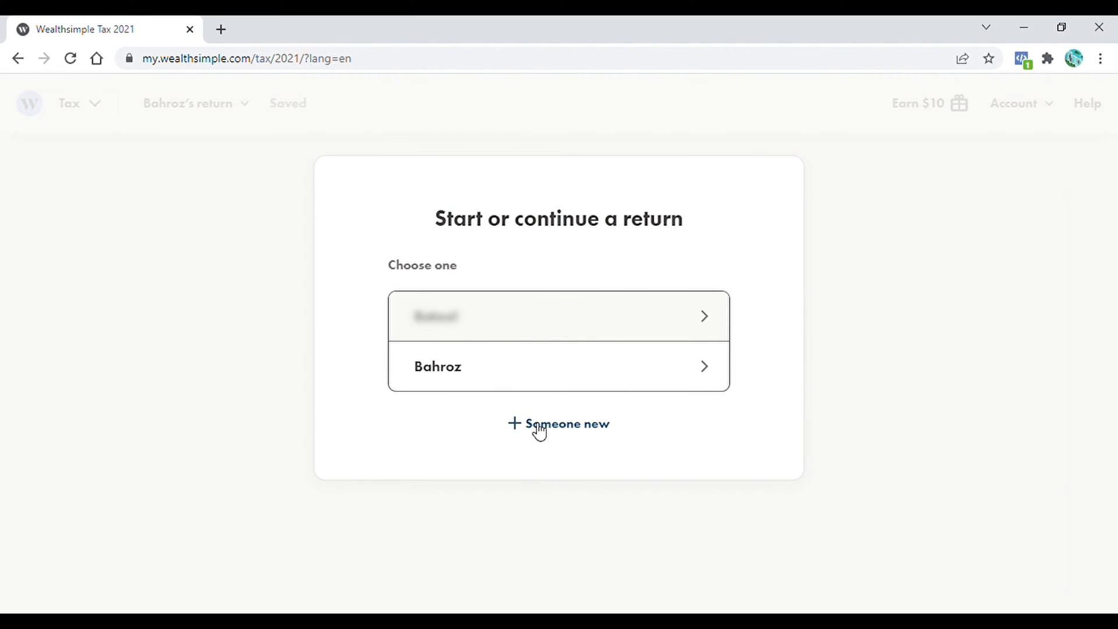
pyautogui.click(550, 431)
pyautogui.write('BAH')
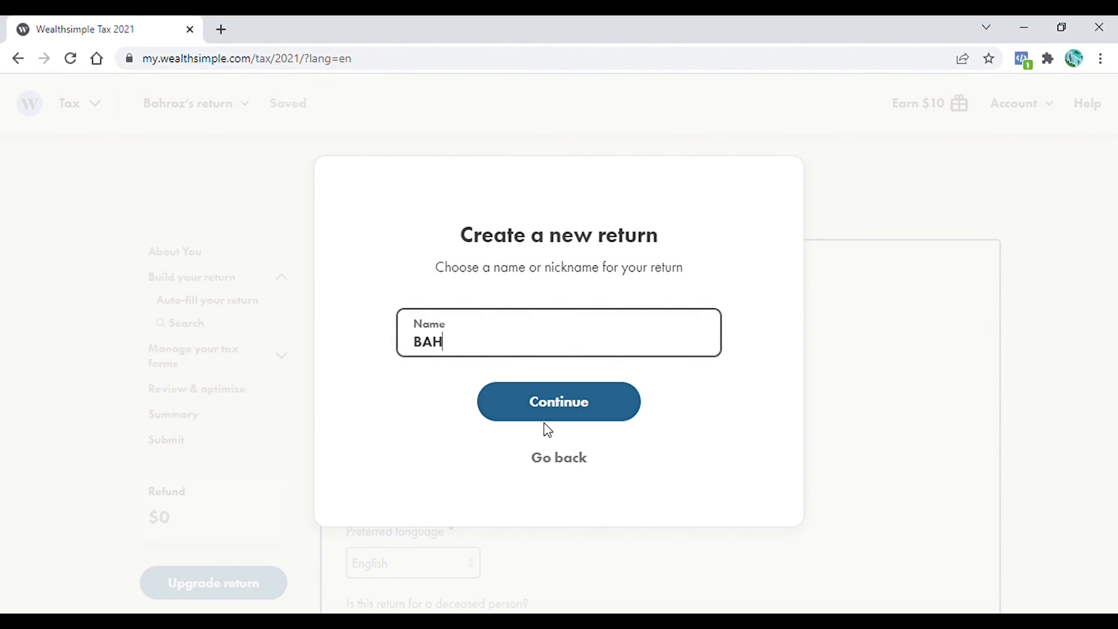
pyautogui.click(550, 400)
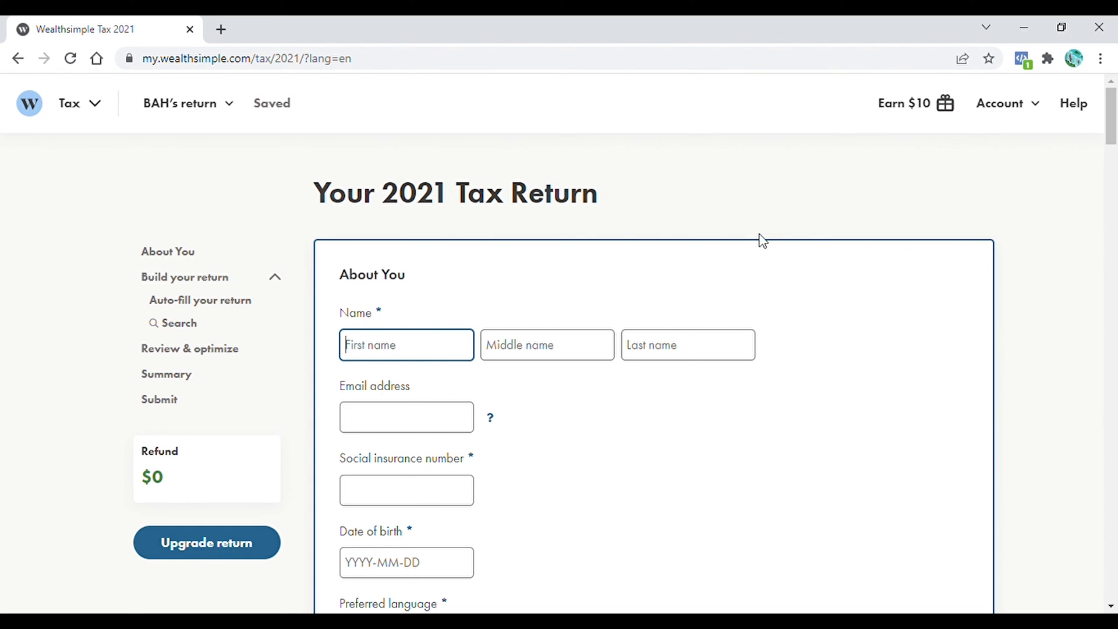
# - Enter the filer's name and personal details in About You
pyautogui.write('B')
pyautogui.click(442, 492)
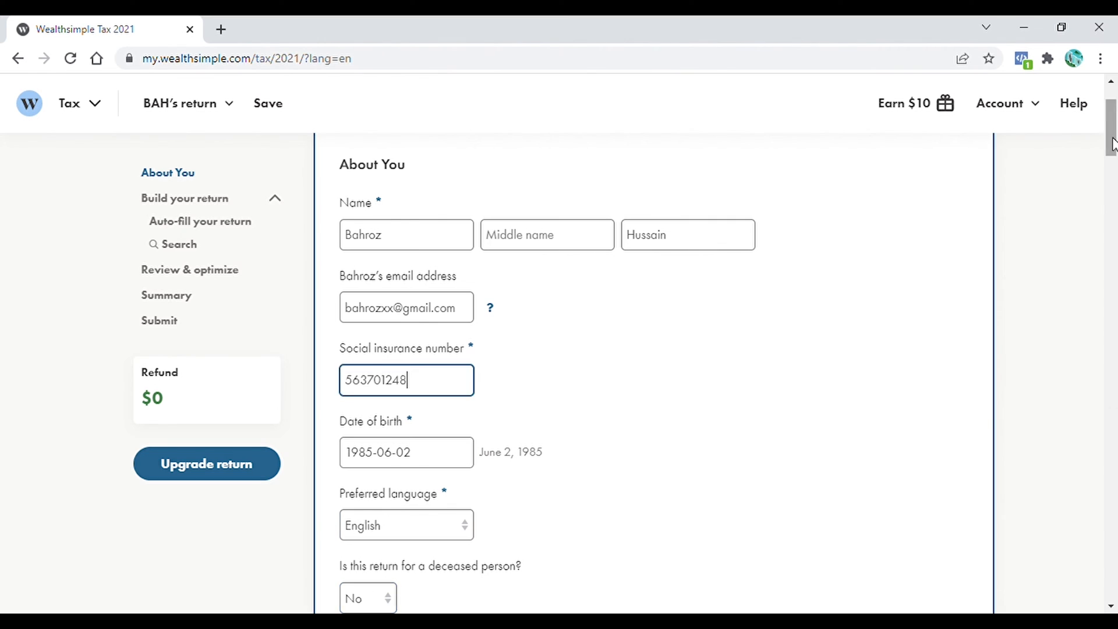
pyautogui.moveTo(1111, 139); pyautogui.dragTo(1112, 196)
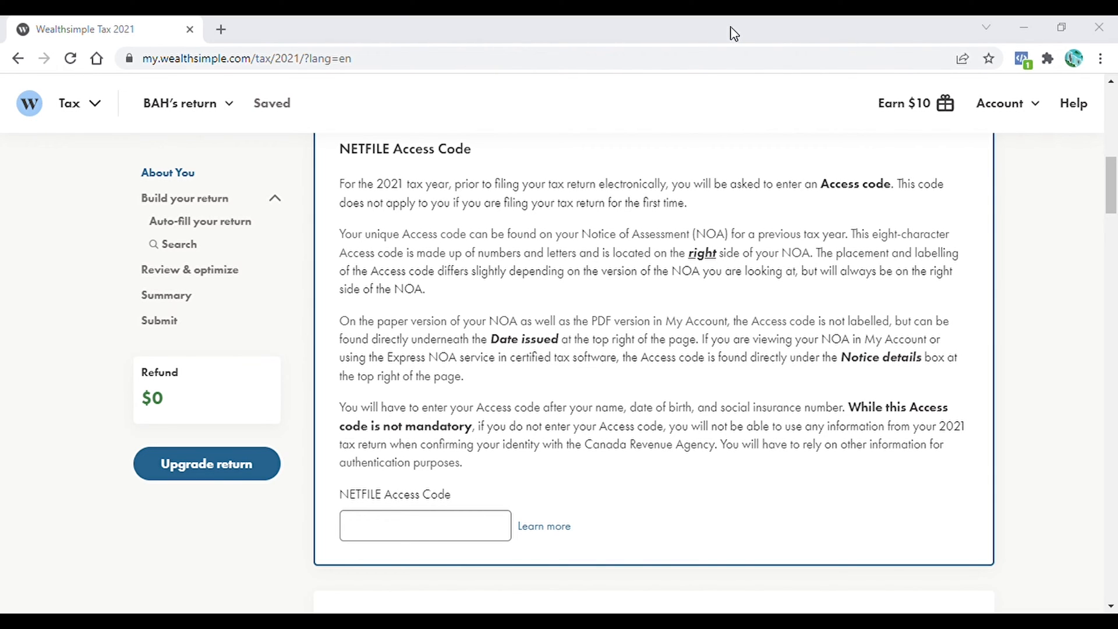
# - Enter the mailing address's city, street name and street number
pyautogui.scroll(1, 340, 352)
pyautogui.moveTo(340, 352); pyautogui.dragTo(743, 357)
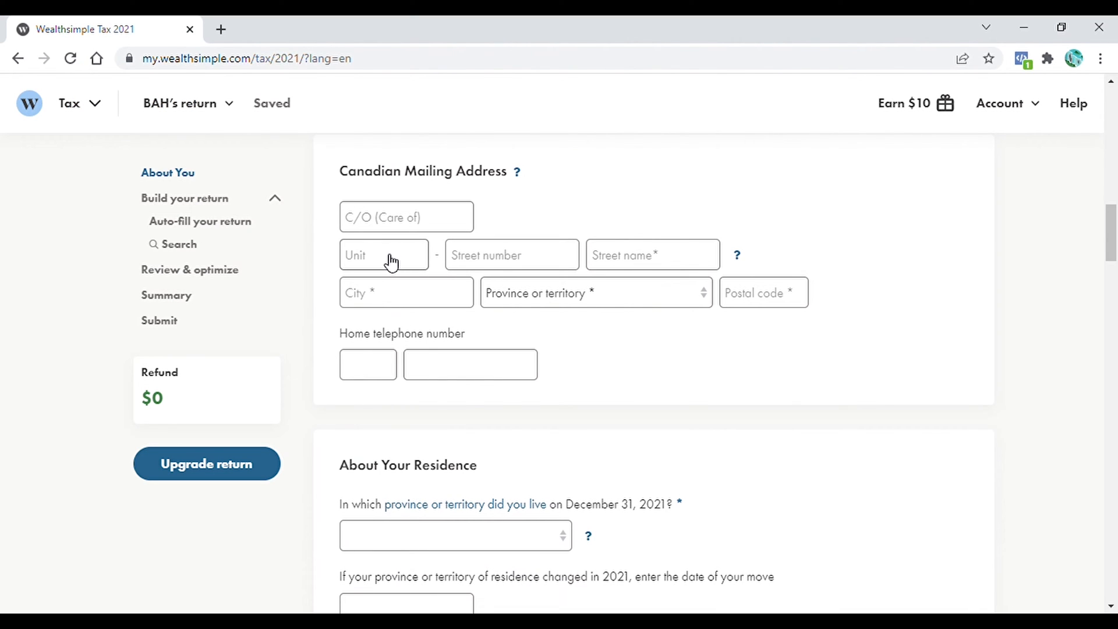
pyautogui.click(382, 302)
pyautogui.click(641, 262)
pyautogui.click(484, 265)
pyautogui.click(385, 262)
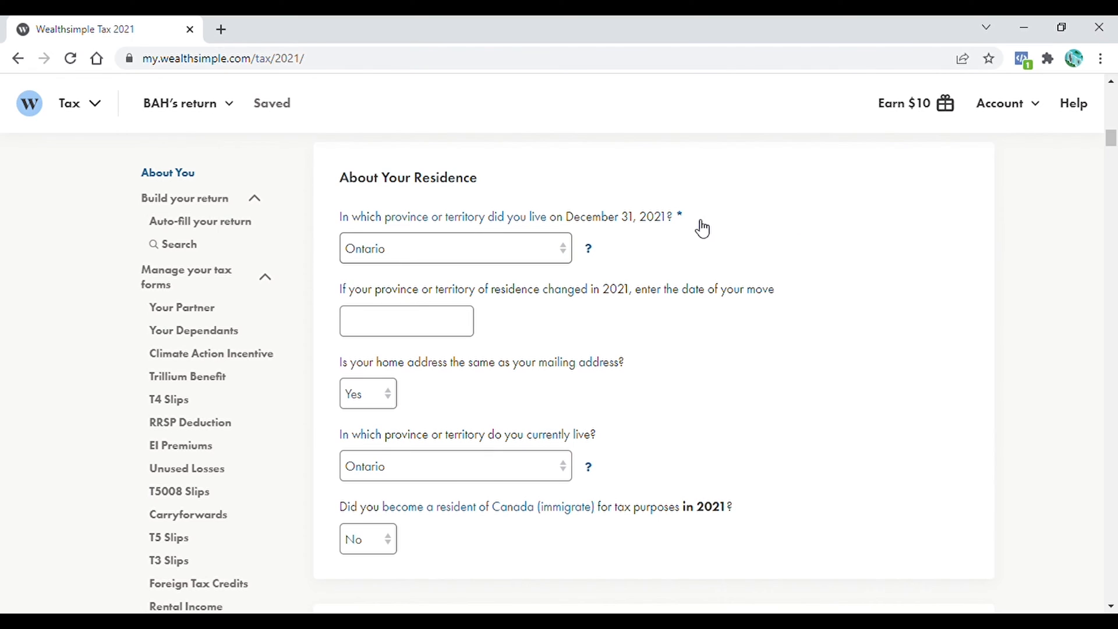
# - Check the province-of-residence help note, then pick the December 31 province
pyautogui.click(595, 254)
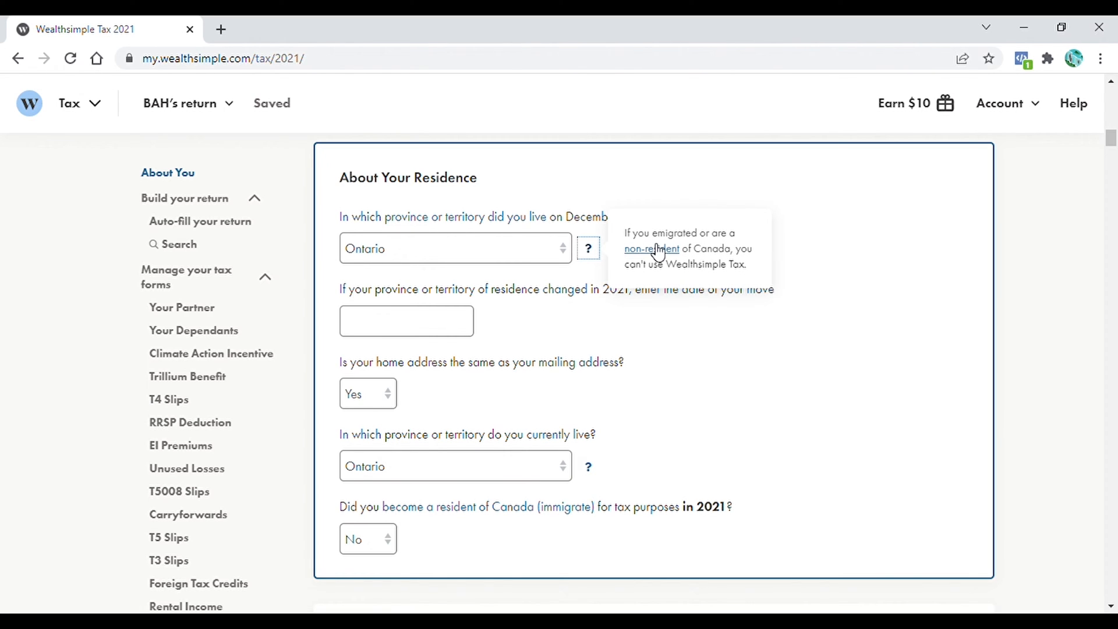
pyautogui.click(668, 306)
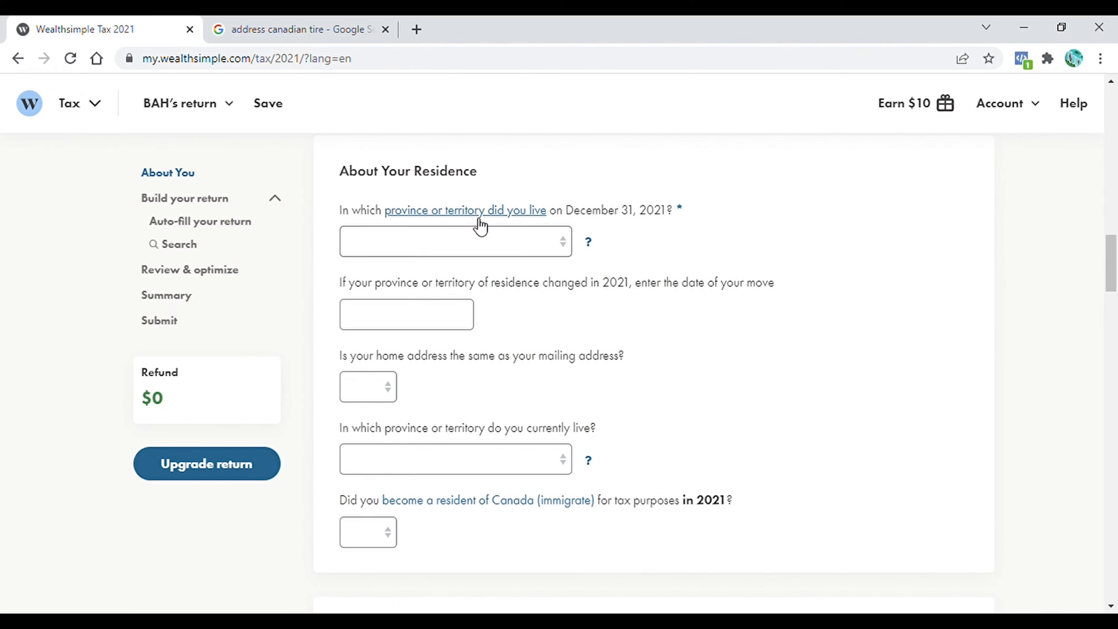
pyautogui.click(561, 247)
# - Set Ontario for December 31 and now, home same as mailing, and no 2021 immigration
pyautogui.click(374, 429)
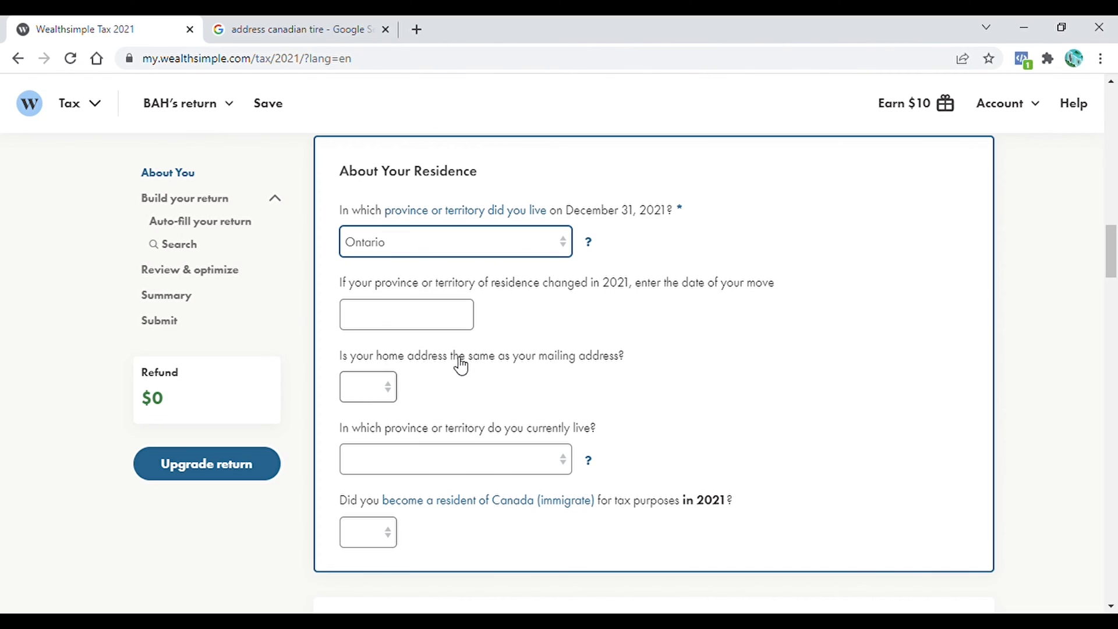
pyautogui.click(396, 387)
pyautogui.click(368, 432)
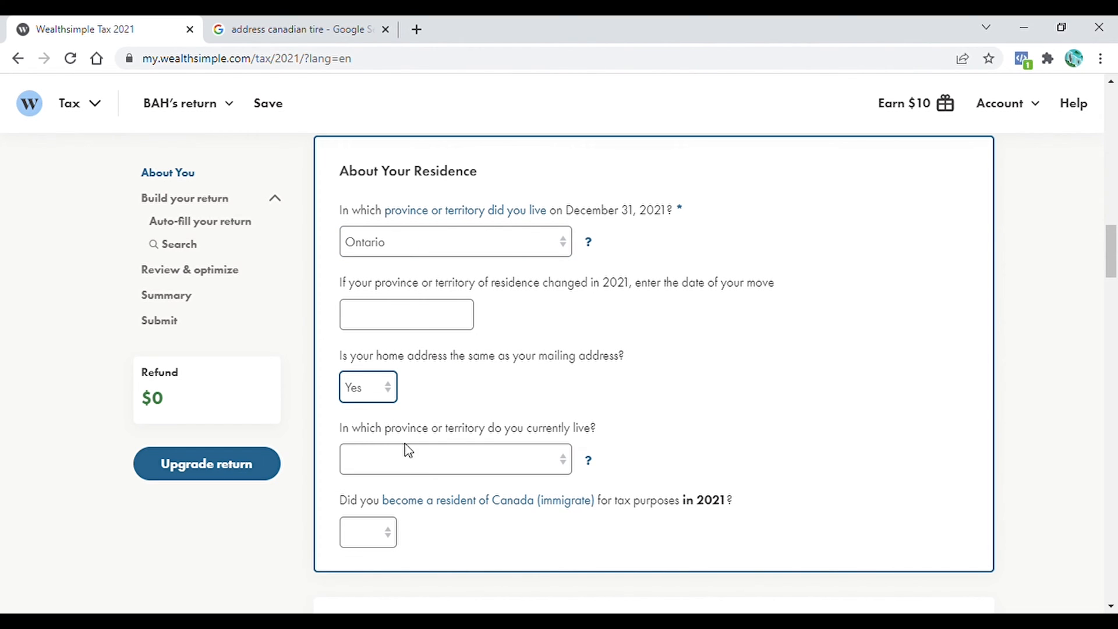
pyautogui.click(569, 461)
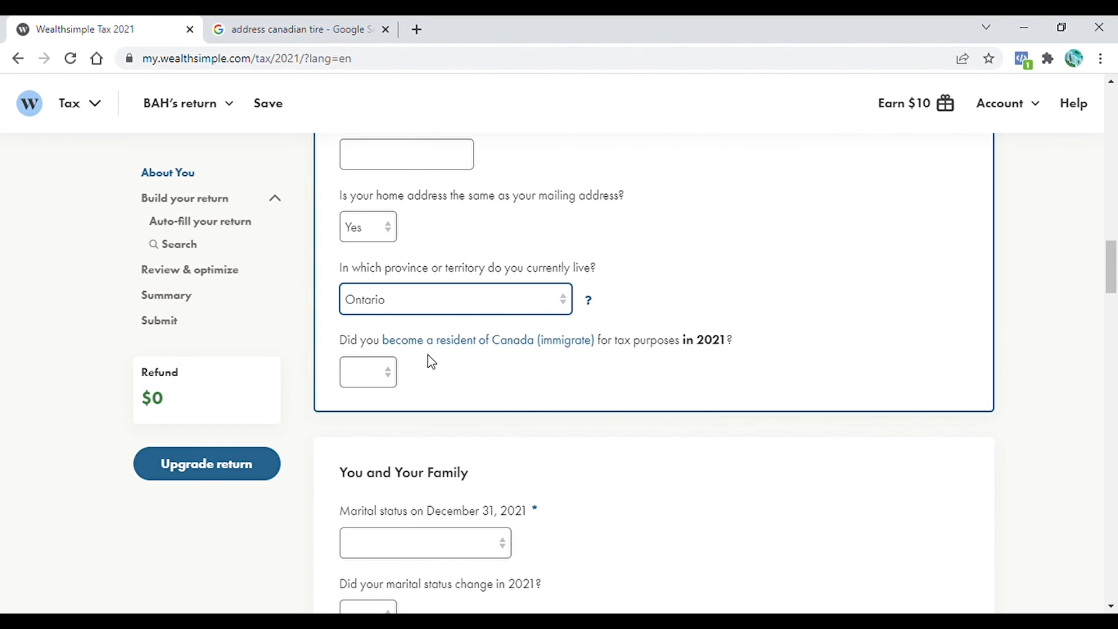
pyautogui.click(396, 383)
pyautogui.click(368, 435)
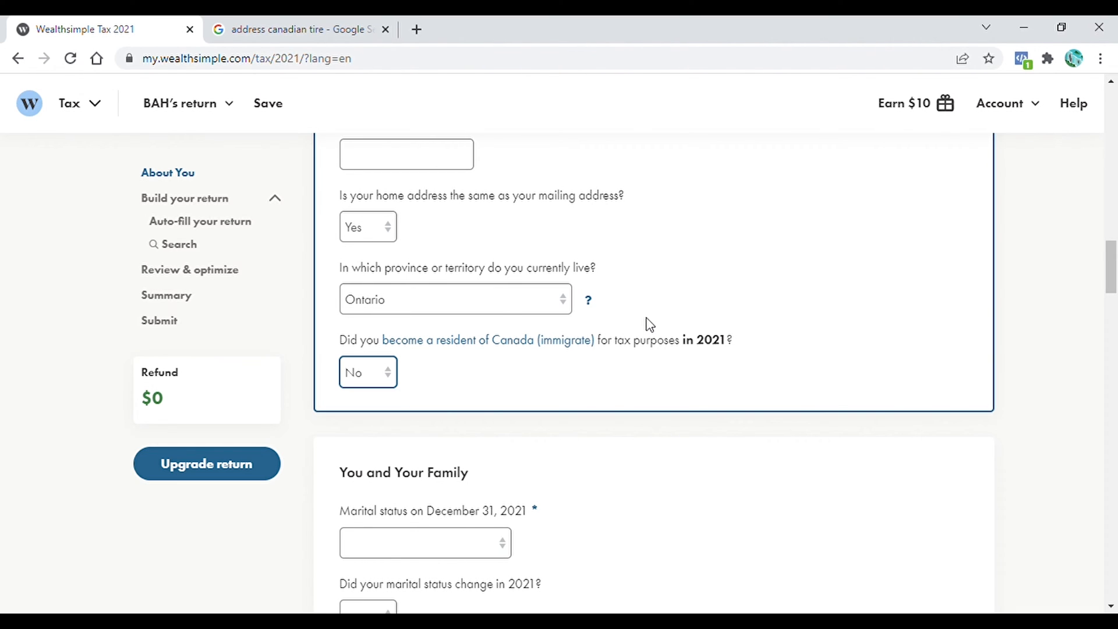
pyautogui.moveTo(1115, 281); pyautogui.dragTo(1116, 284)
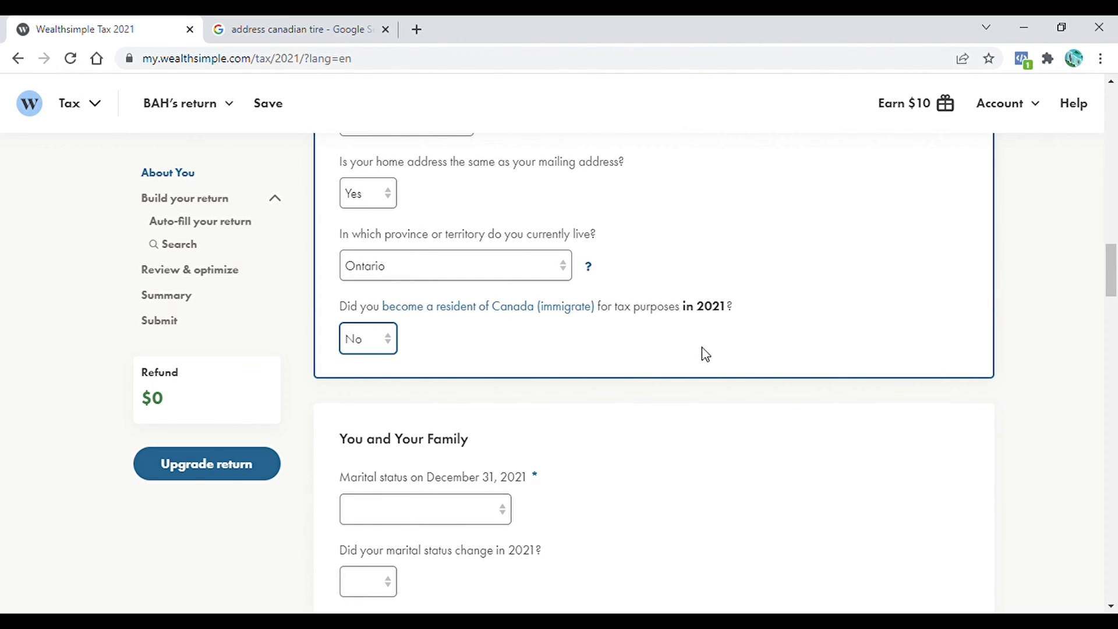
pyautogui.scroll(-5, 387, 182)
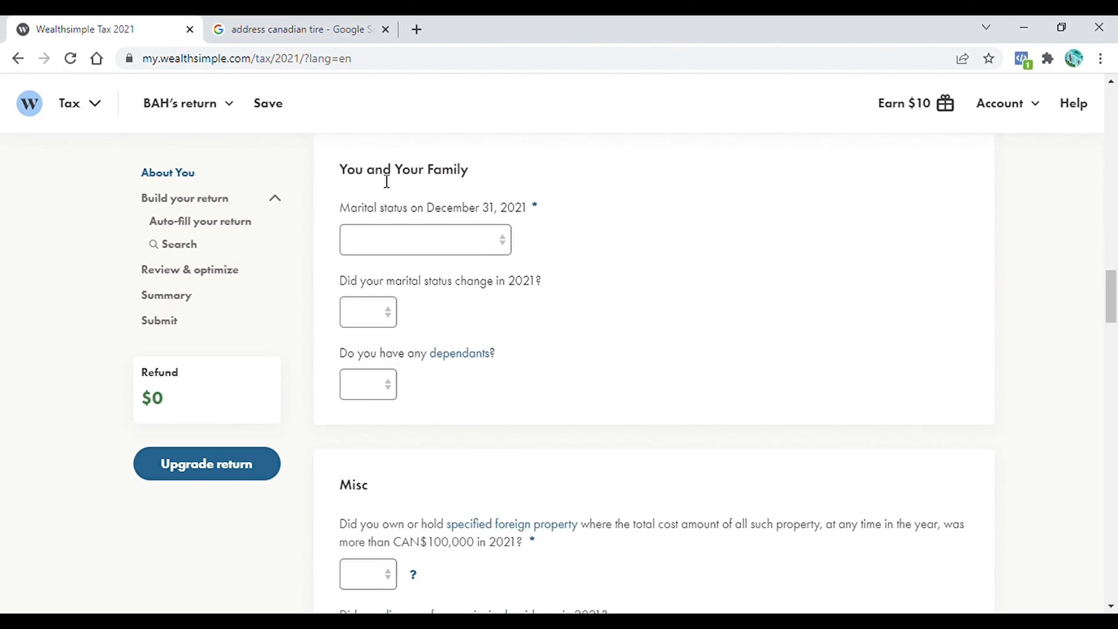
# - Set marital status to Married and create a linked partner return prepared together
pyautogui.click(508, 241)
pyautogui.click(403, 291)
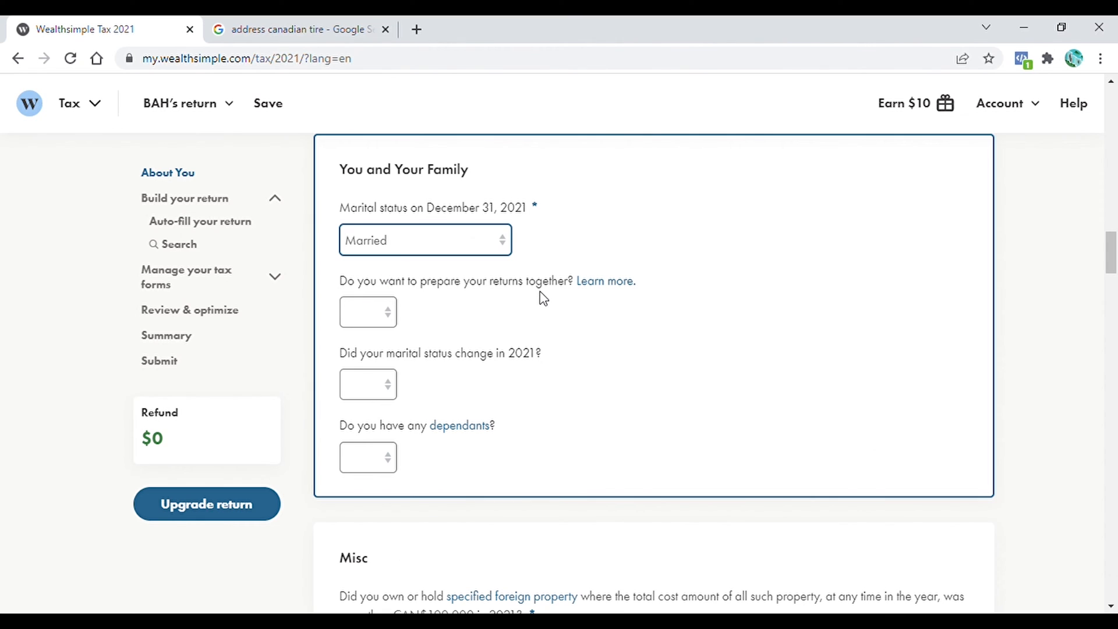
pyautogui.click(388, 310)
pyautogui.click(357, 355)
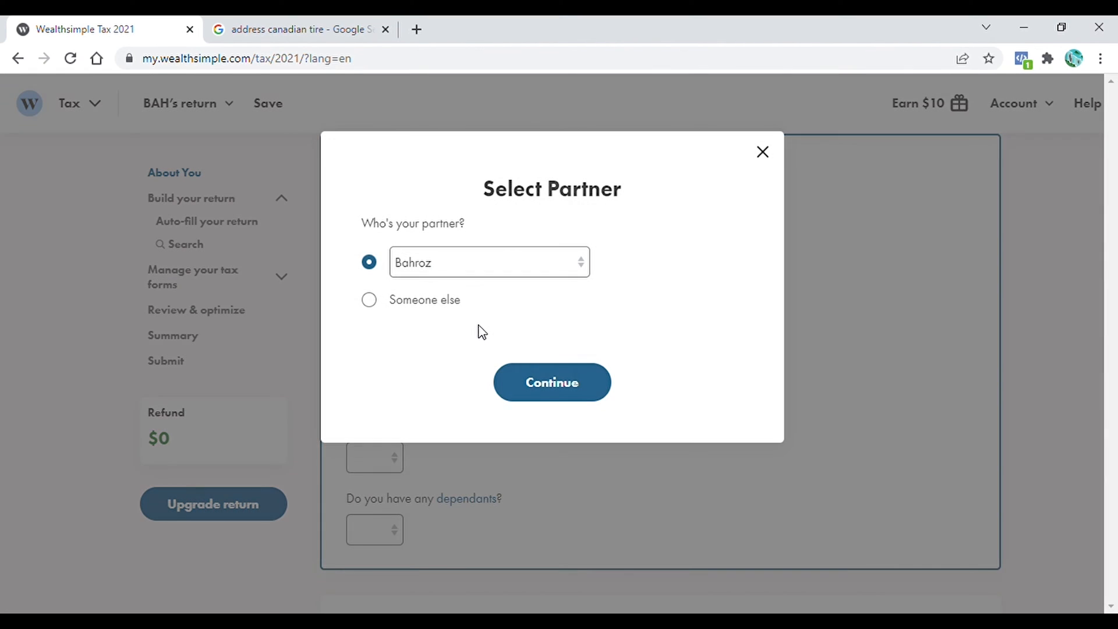
pyautogui.write('BRH')
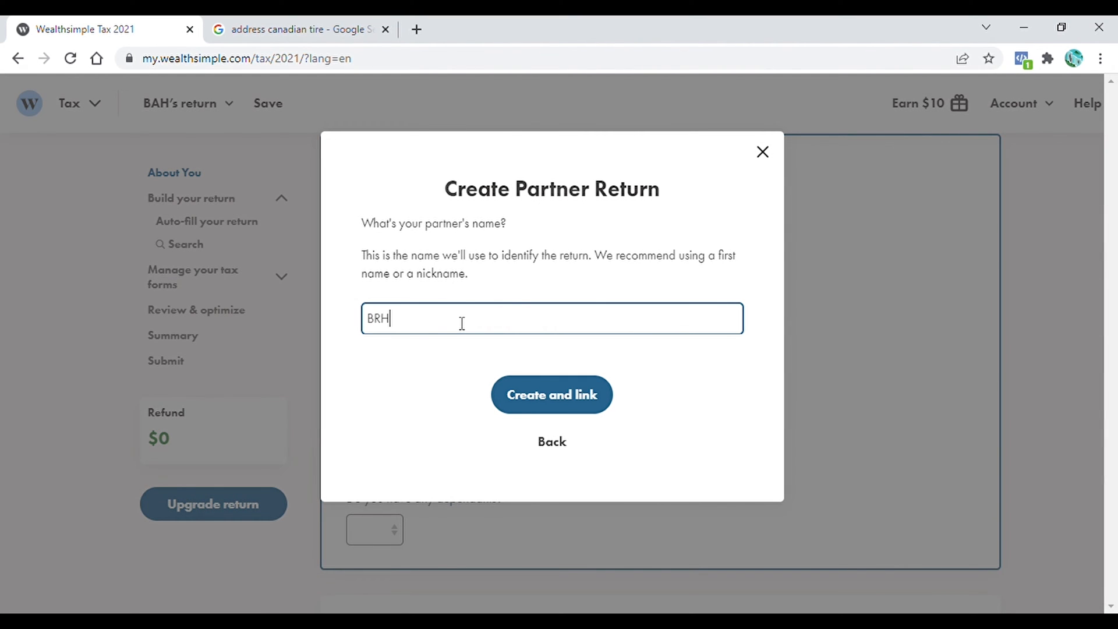
pyautogui.click(578, 399)
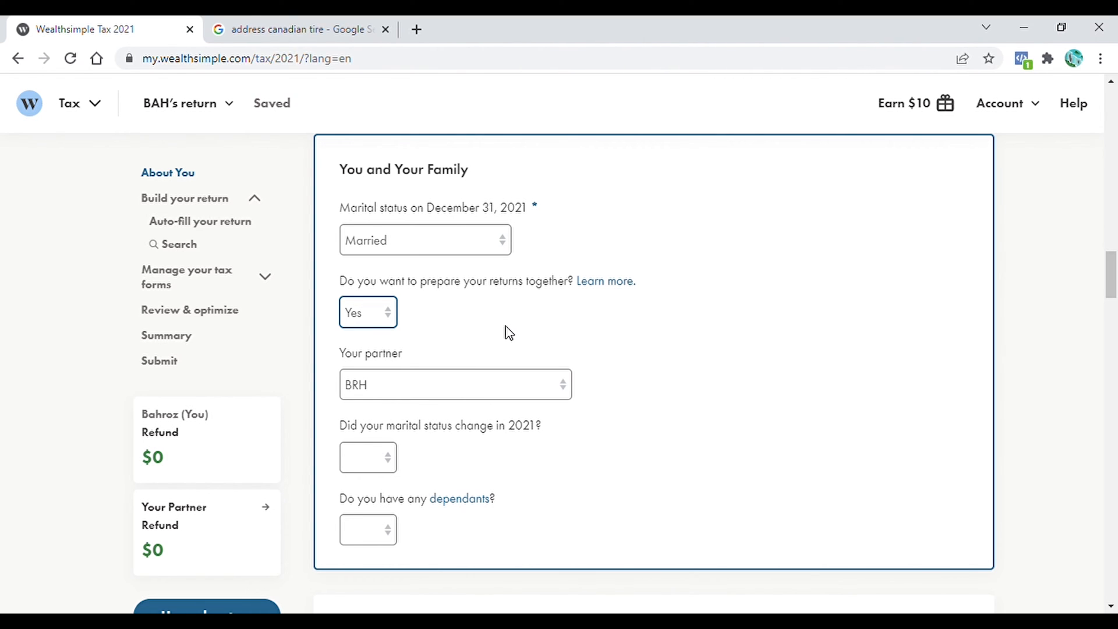
pyautogui.scroll(-2, 399, 365)
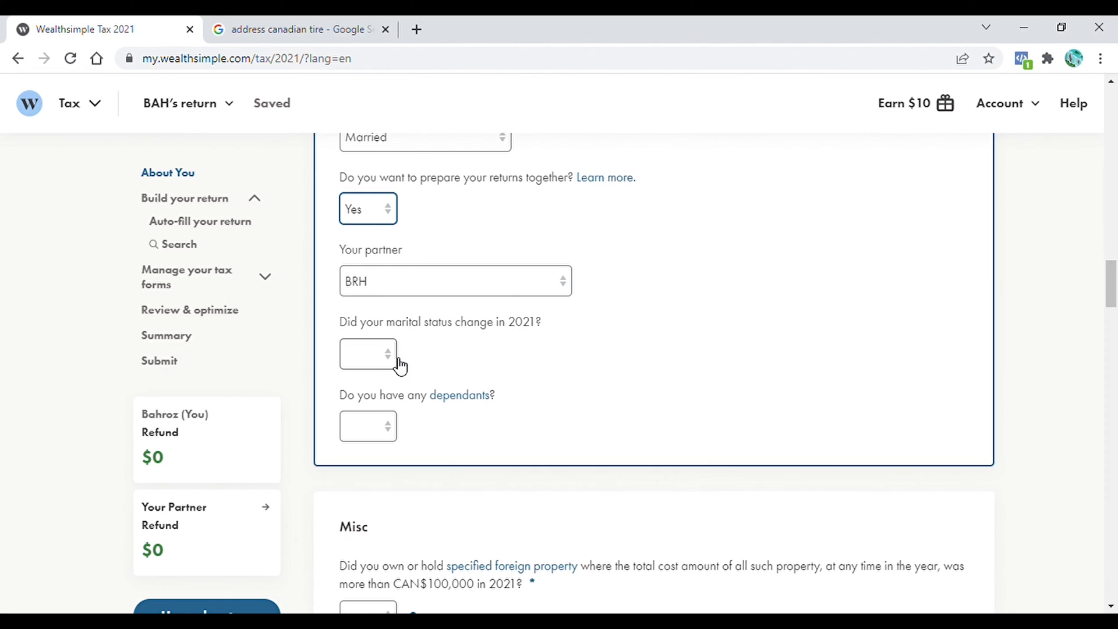
# - Answer No to status change, Yes to dependants, and No to shared custody
pyautogui.click(385, 357)
pyautogui.press('n')
pyautogui.click(390, 435)
pyautogui.press('y')
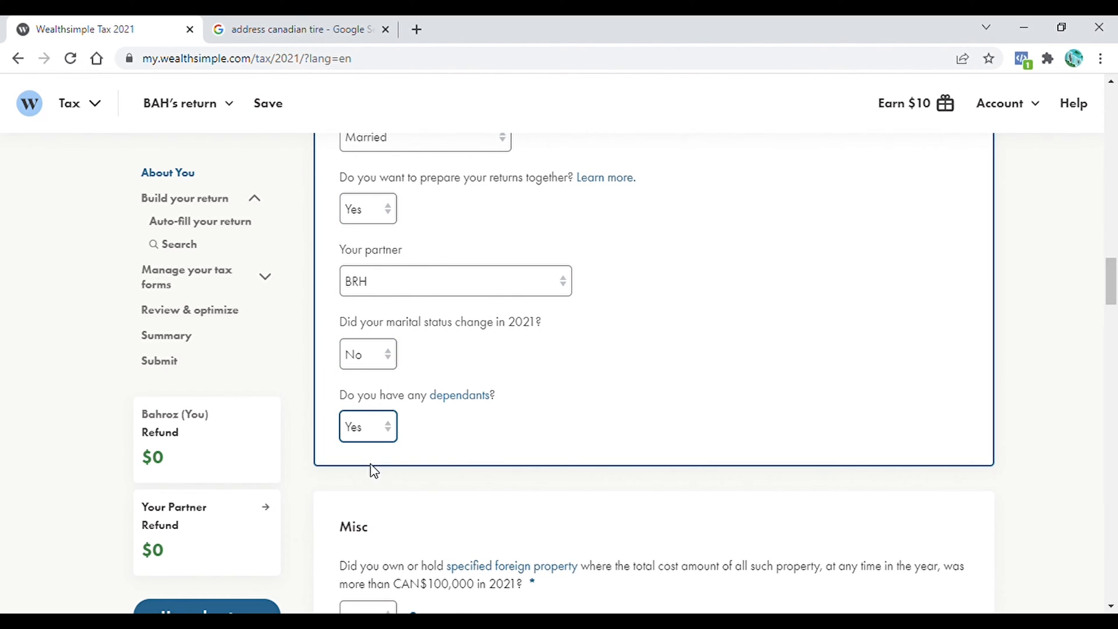
pyautogui.scroll(-5, 593, 243)
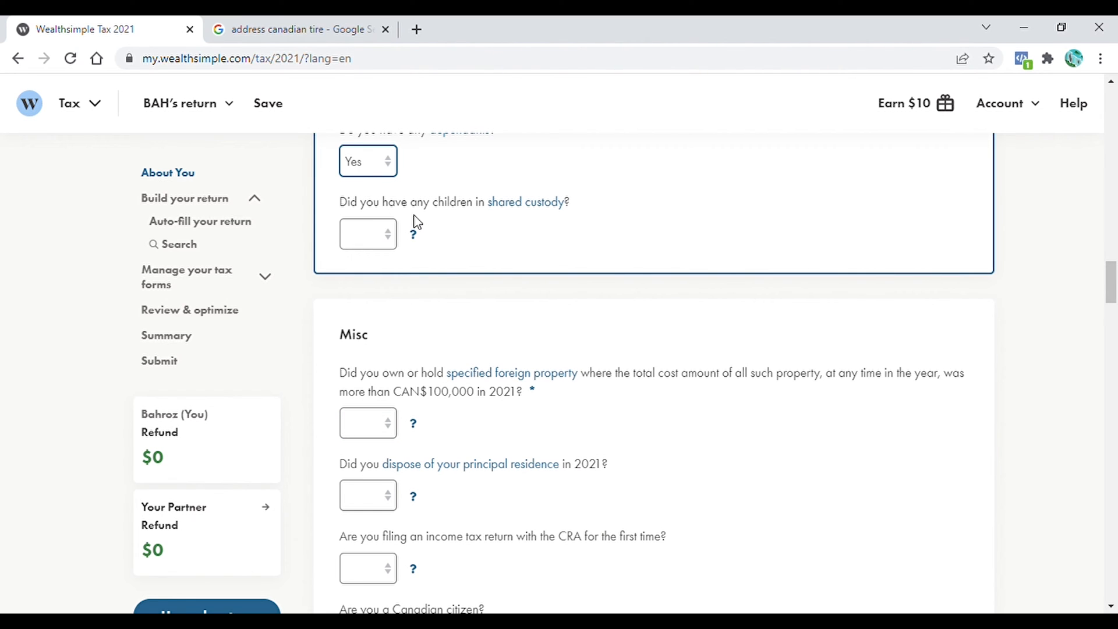
pyautogui.click(384, 235)
pyautogui.press('n')
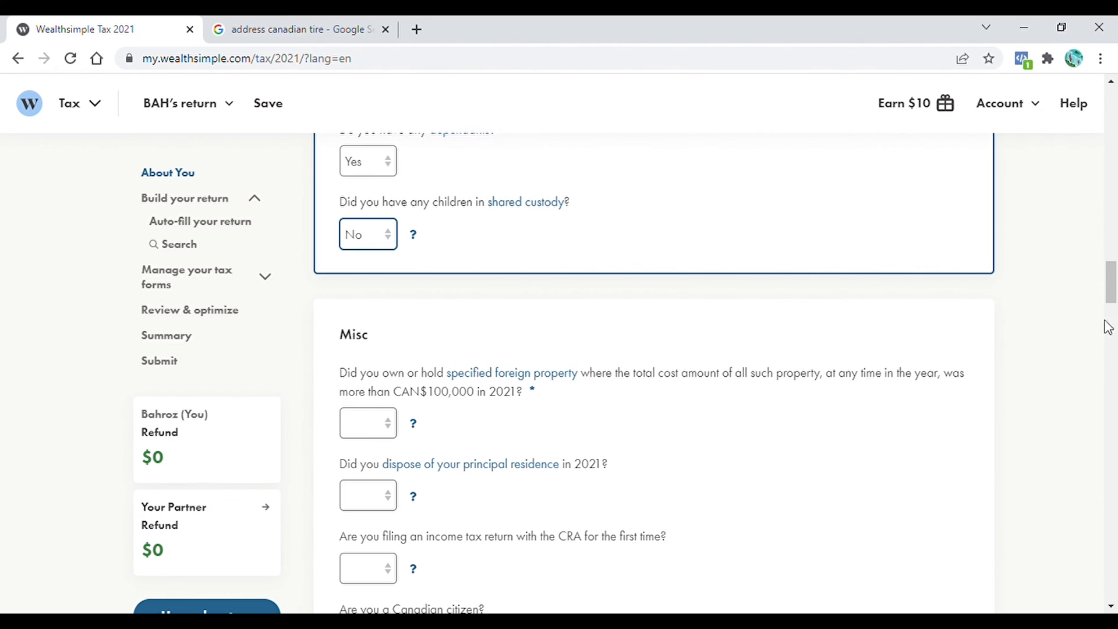
pyautogui.scroll(-3, 1108, 327)
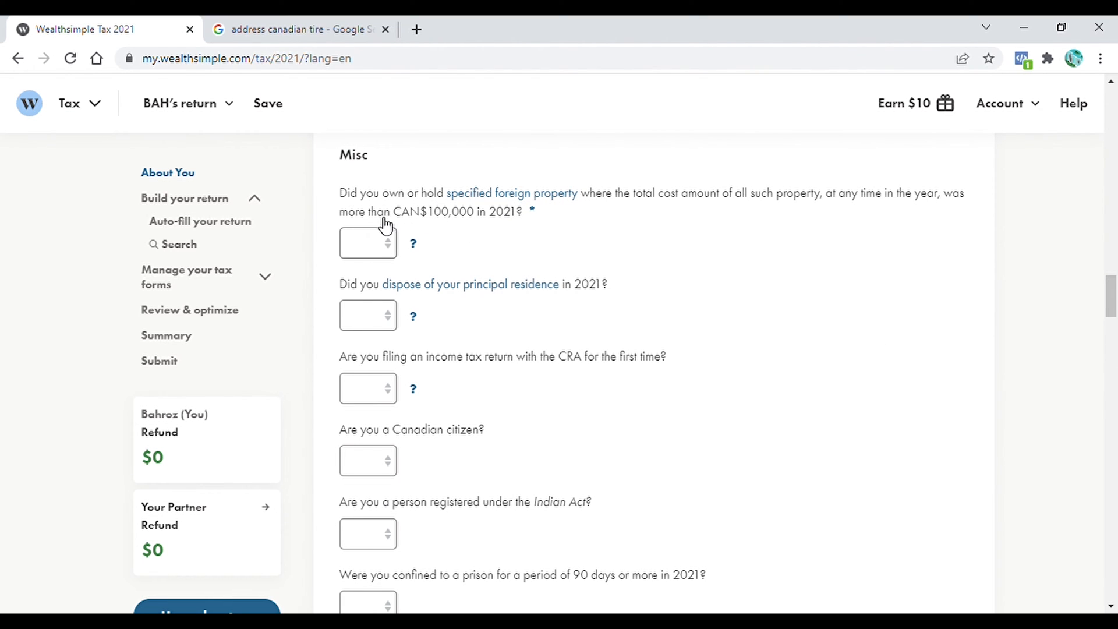
# - Answer No to foreign property, principal residence disposal and first-time filing
pyautogui.click(382, 244)
pyautogui.click(391, 270)
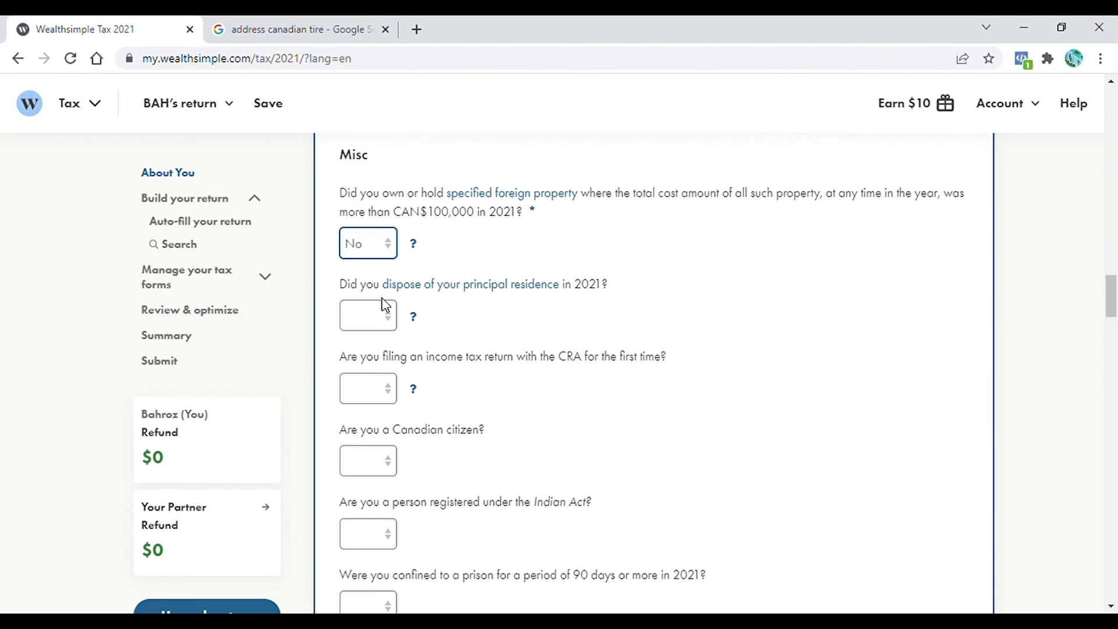
pyautogui.click(396, 325)
pyautogui.click(362, 369)
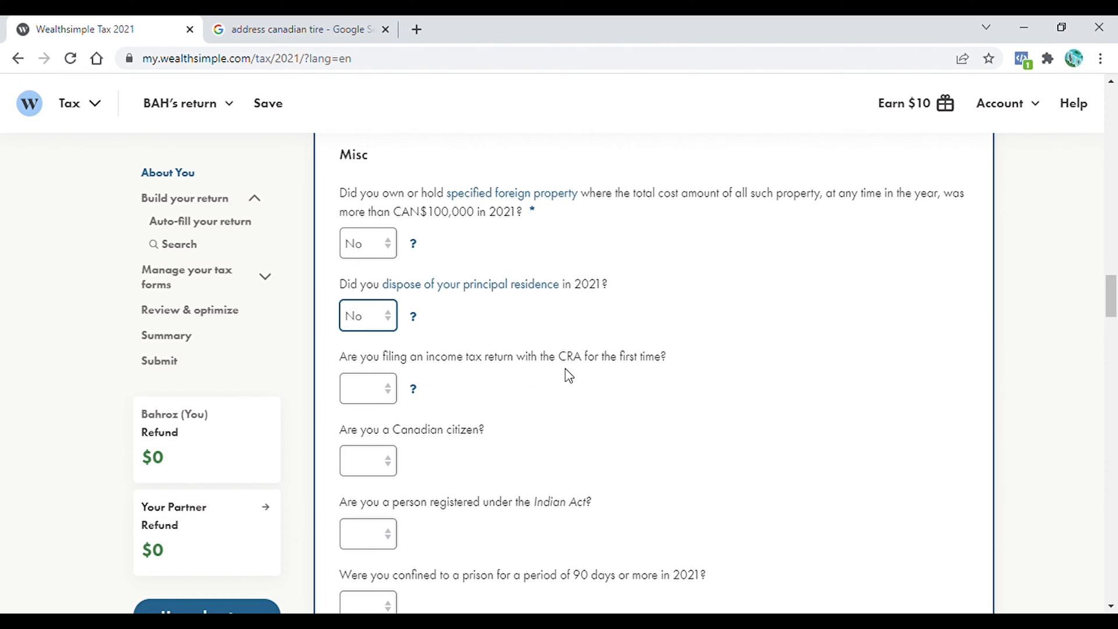
pyautogui.click(389, 392)
pyautogui.press('n')
# - Answer Yes to Canadian citizen and Elections Canada, and No to Indian Act registration
pyautogui.scroll(-2, 503, 310)
pyautogui.click(398, 331)
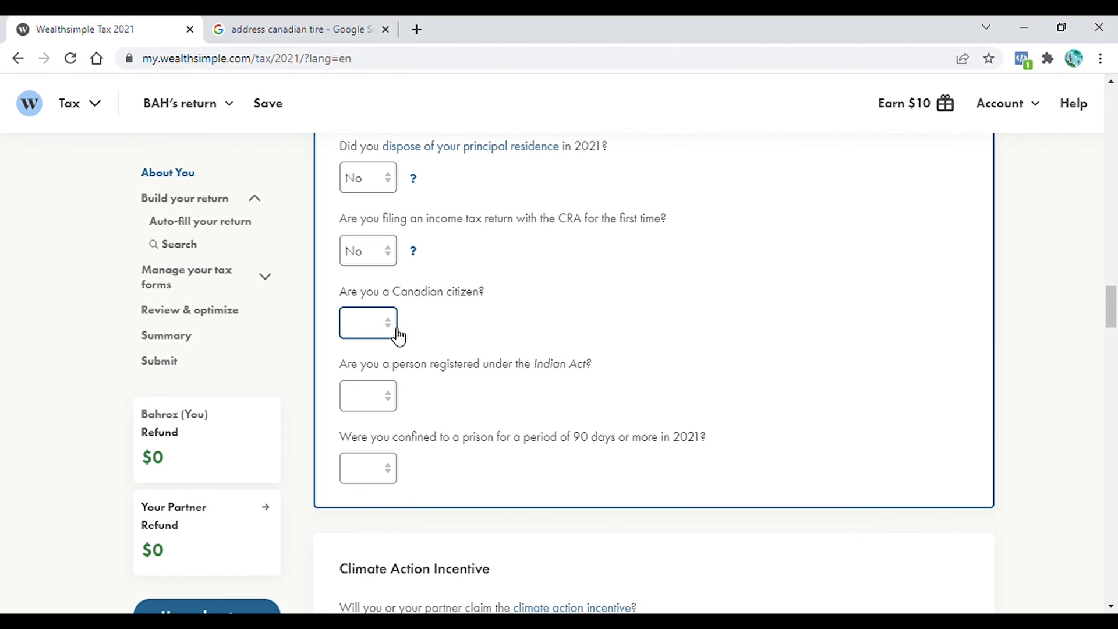
pyautogui.press('y')
pyautogui.click(393, 441)
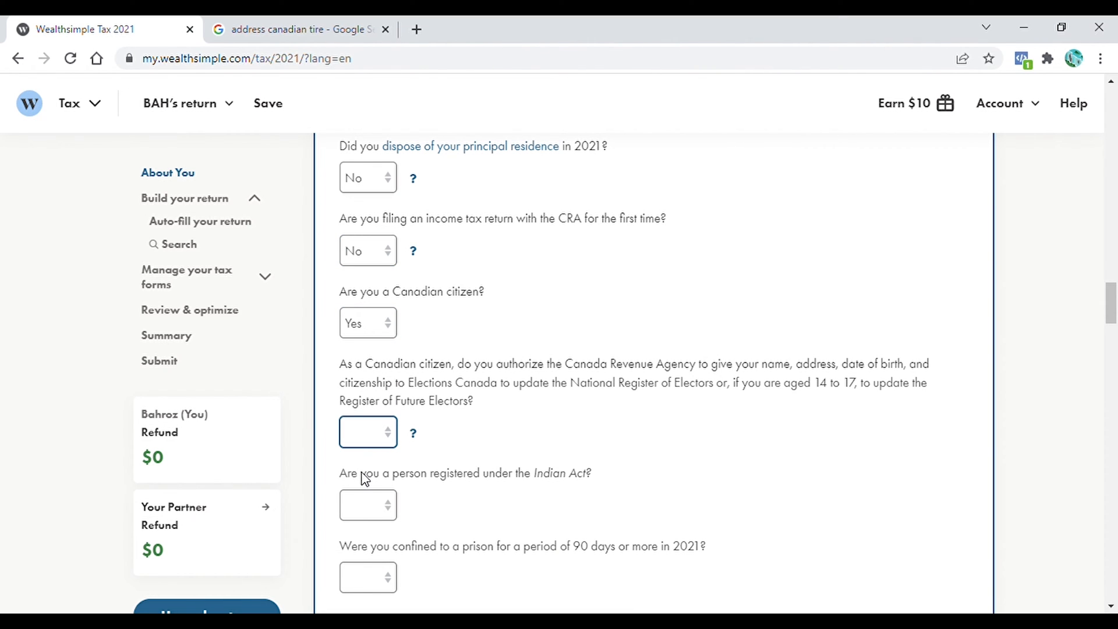
pyautogui.press('y')
pyautogui.scroll(-3, 673, 309)
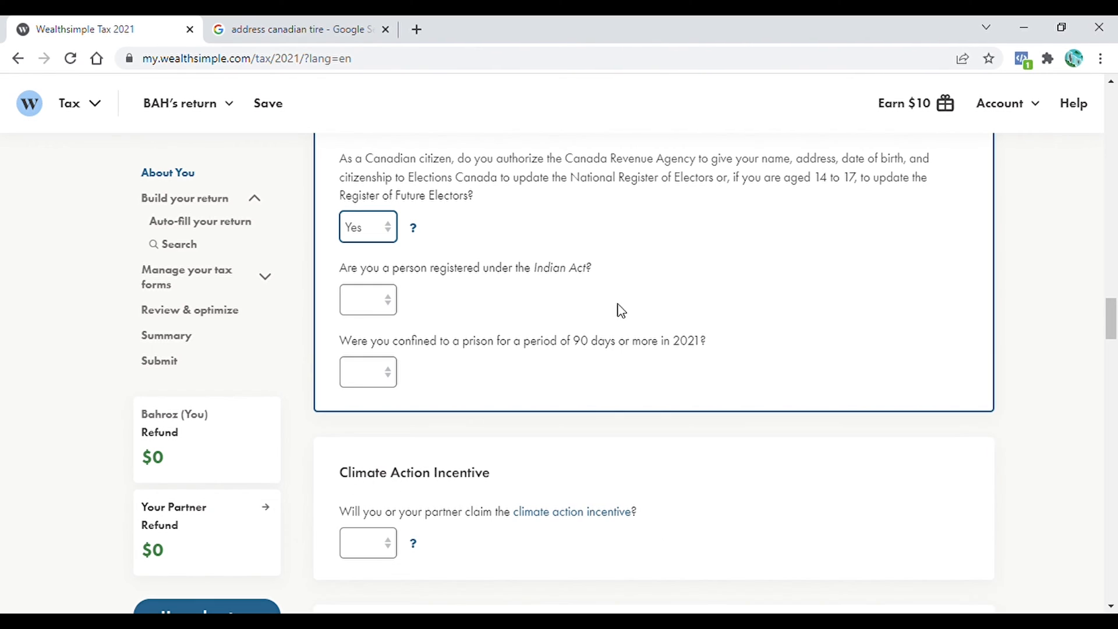
pyautogui.click(398, 307)
pyautogui.press('n')
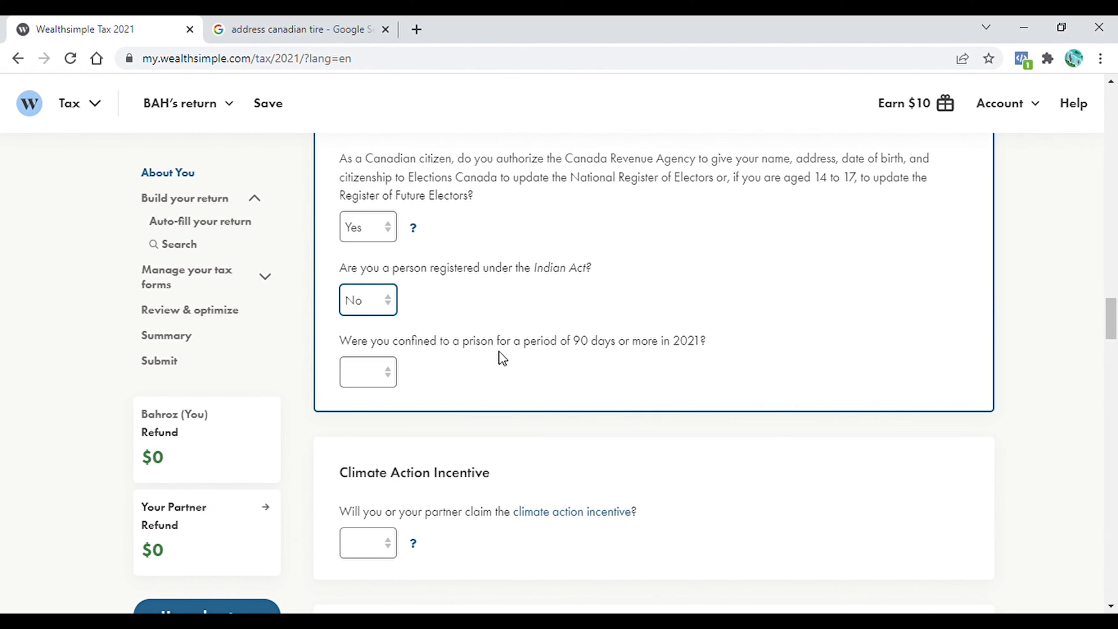
pyautogui.press('Tab')
pyautogui.scroll(-4, 378, 434)
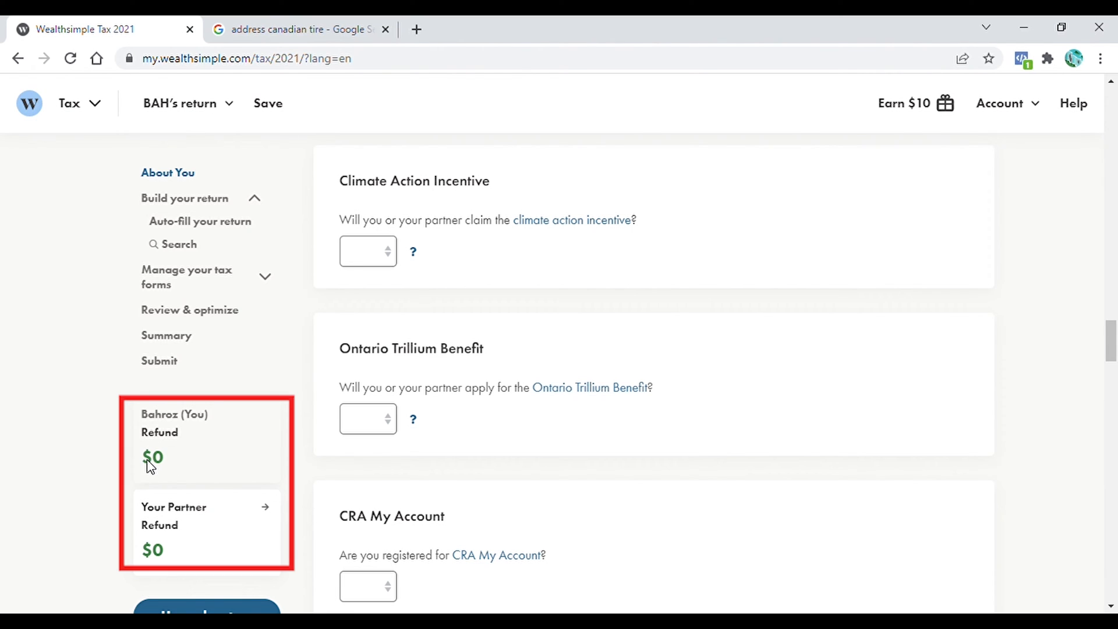
# - Set the Climate Action Incentive claim dropdown to Yes
pyautogui.click(395, 259)
pyautogui.click(372, 303)
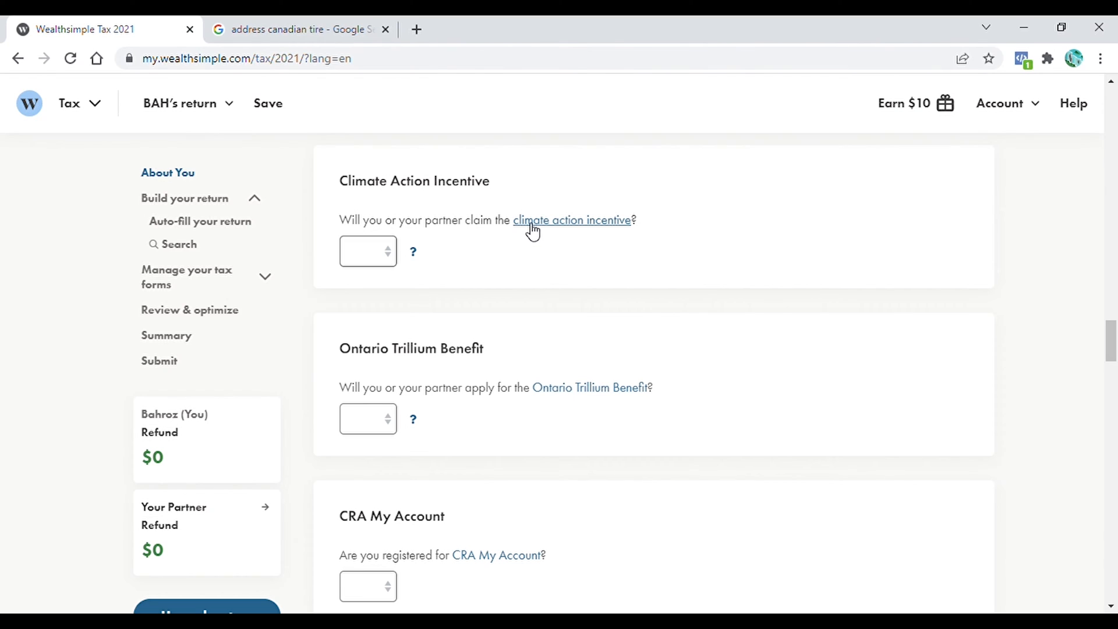
pyautogui.click(391, 255)
pyautogui.click(369, 302)
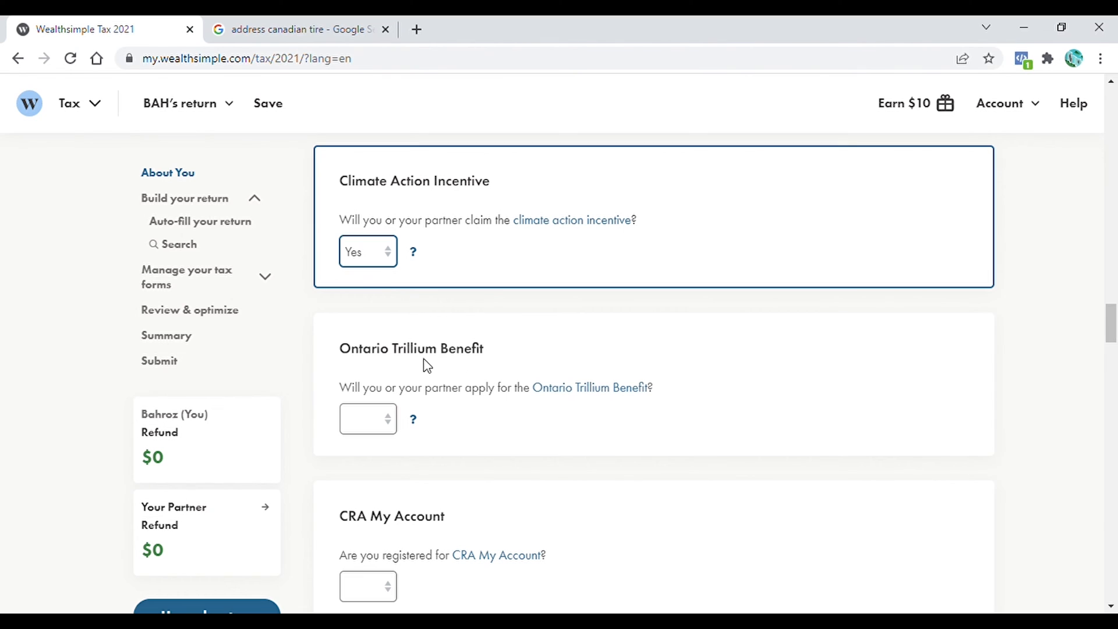
pyautogui.click(384, 422)
# - Set CRA My Account registration to Yes and online mail to 'I'm already signed up'
pyautogui.scroll(-6, 384, 198)
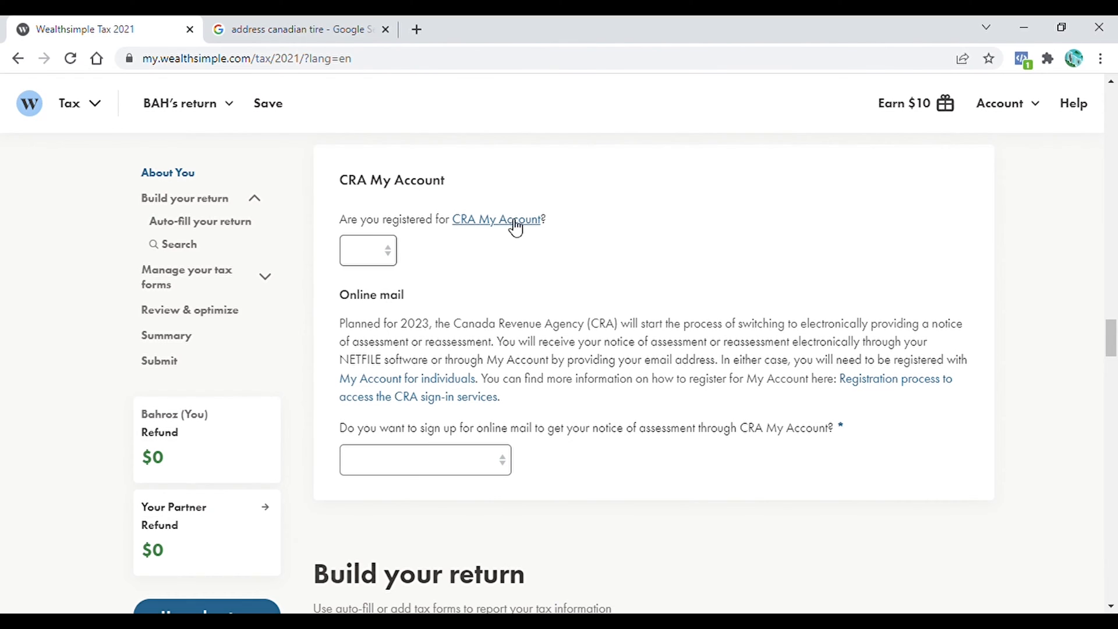
pyautogui.click(391, 249)
pyautogui.click(375, 280)
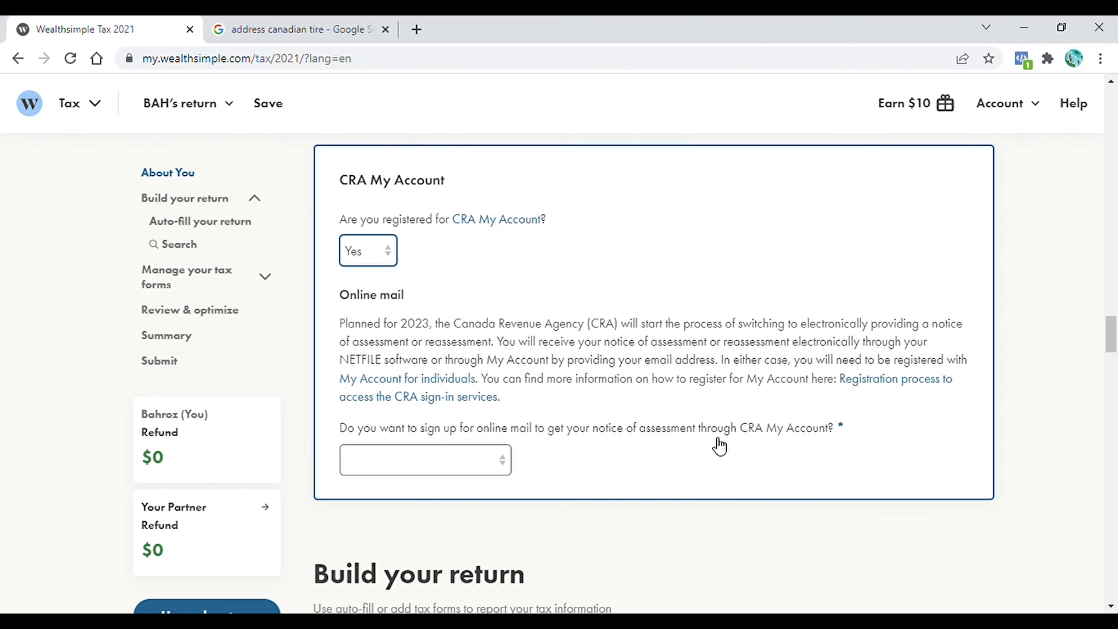
pyautogui.click(498, 460)
pyautogui.click(378, 545)
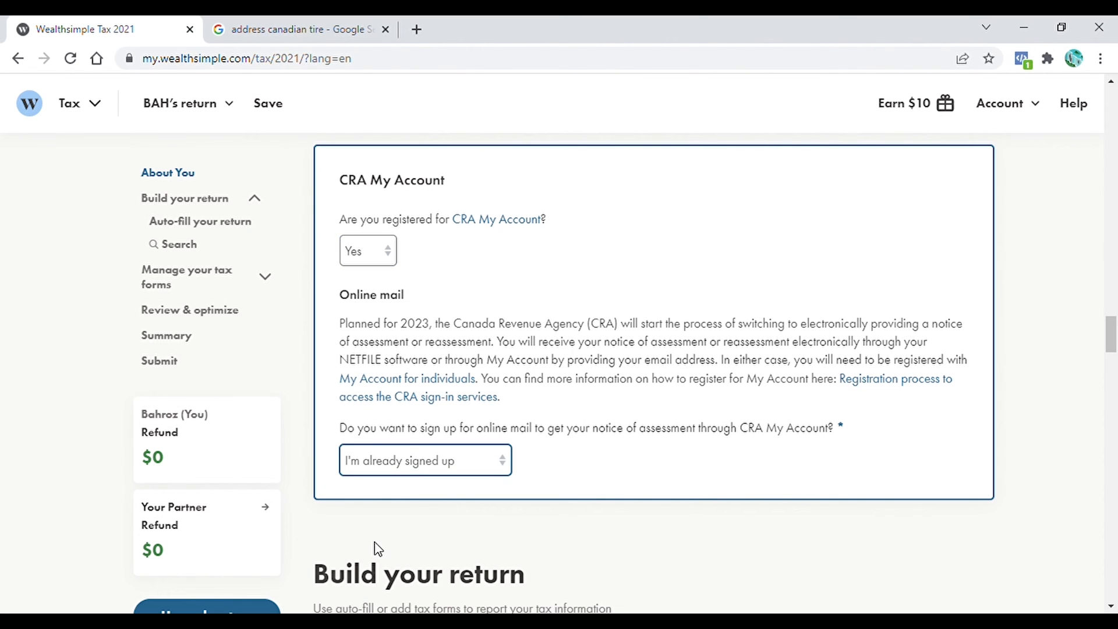
pyautogui.scroll(-7, 798, 436)
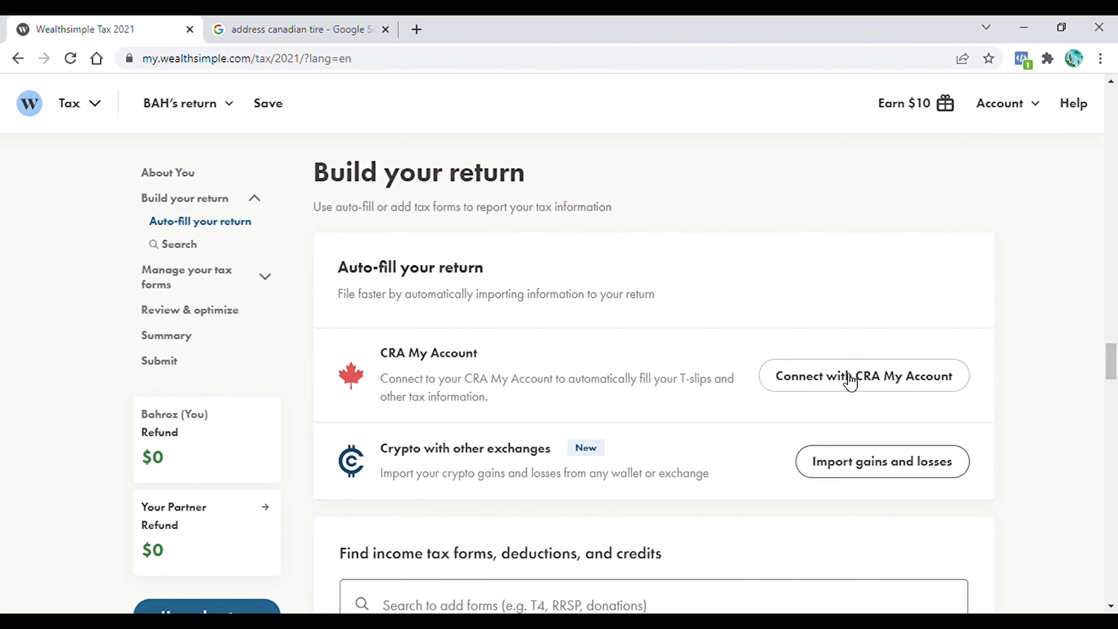
# - Connect the return to CRA My Account, agreeing to the terms and authorizing access
pyautogui.click(860, 385)
pyautogui.click(552, 506)
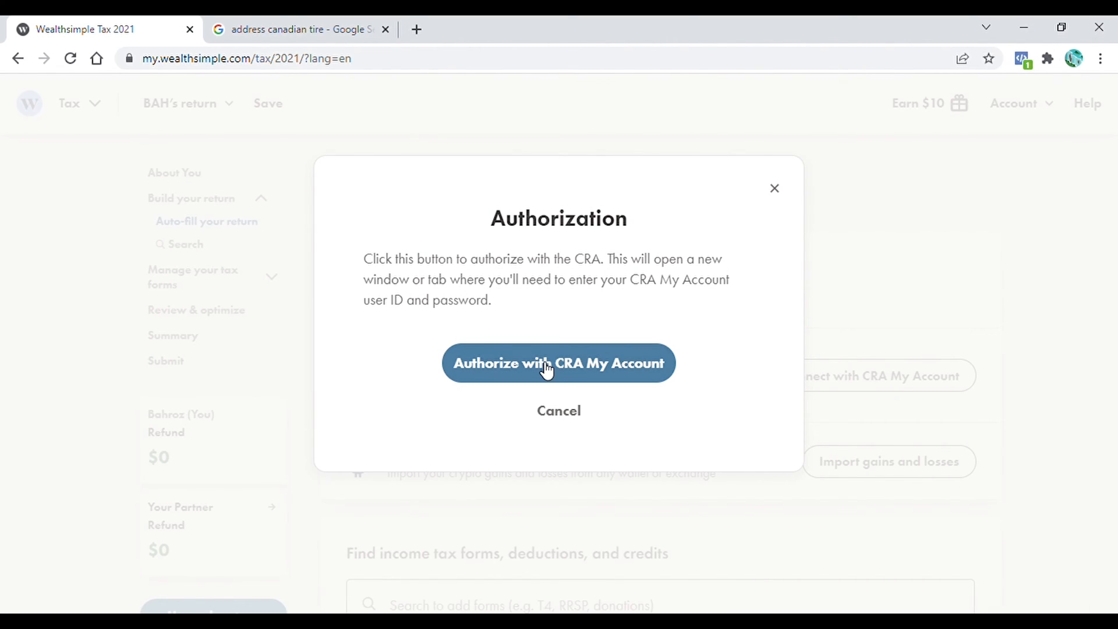
pyautogui.click(560, 367)
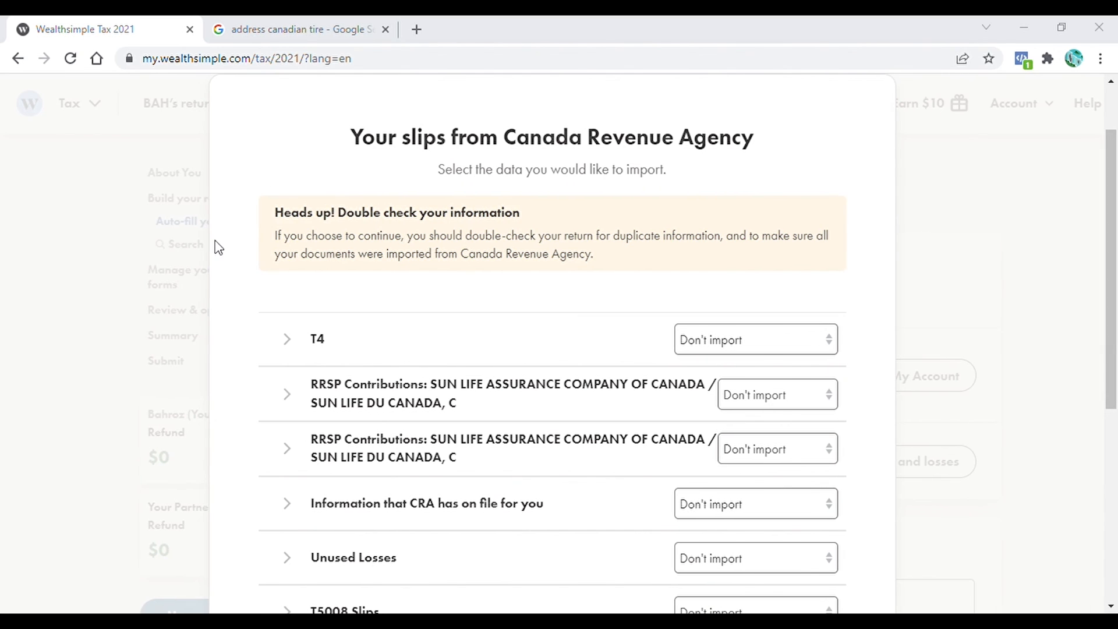
pyautogui.moveTo(1117, 238); pyautogui.dragTo(1116, 321)
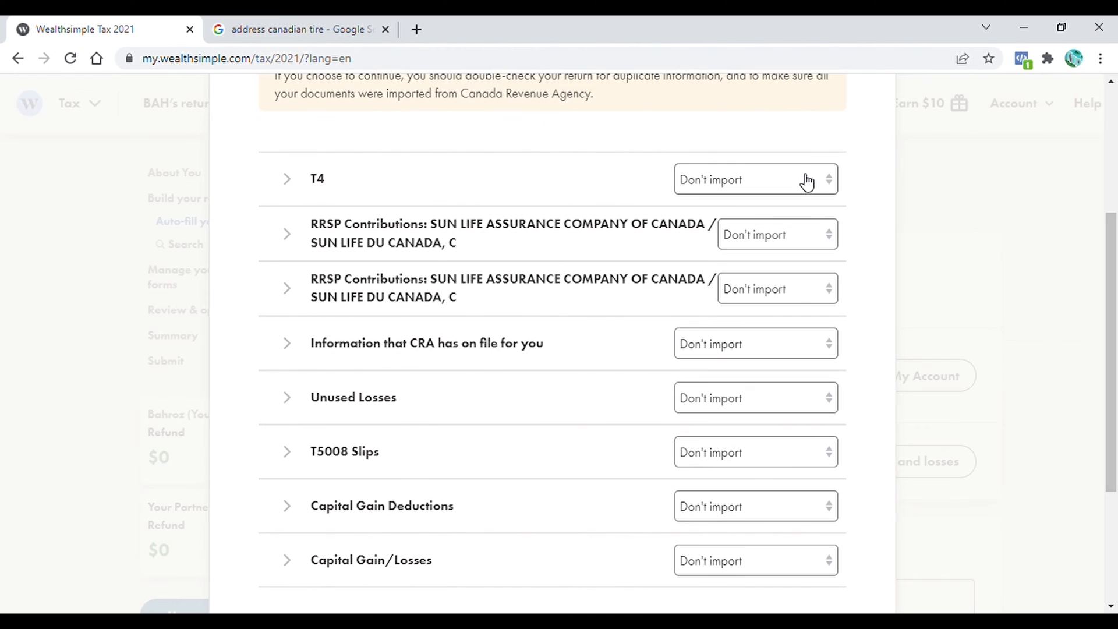
# - Add T4, both RRSP slips, CRA info, unused losses, T5008, capital gain deductions and gains/losses
pyautogui.click(833, 185)
pyautogui.click(810, 224)
pyautogui.click(828, 236)
pyautogui.click(797, 279)
pyautogui.click(815, 290)
pyautogui.click(780, 333)
pyautogui.click(775, 344)
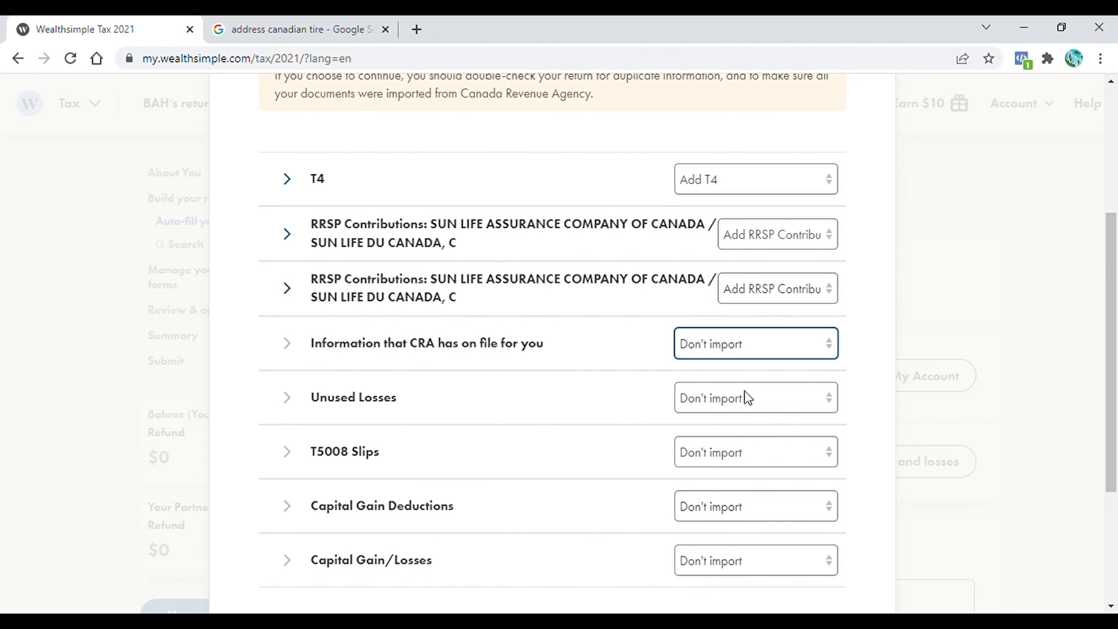
pyautogui.click(744, 389)
pyautogui.moveTo(1116, 324); pyautogui.dragTo(1116, 367)
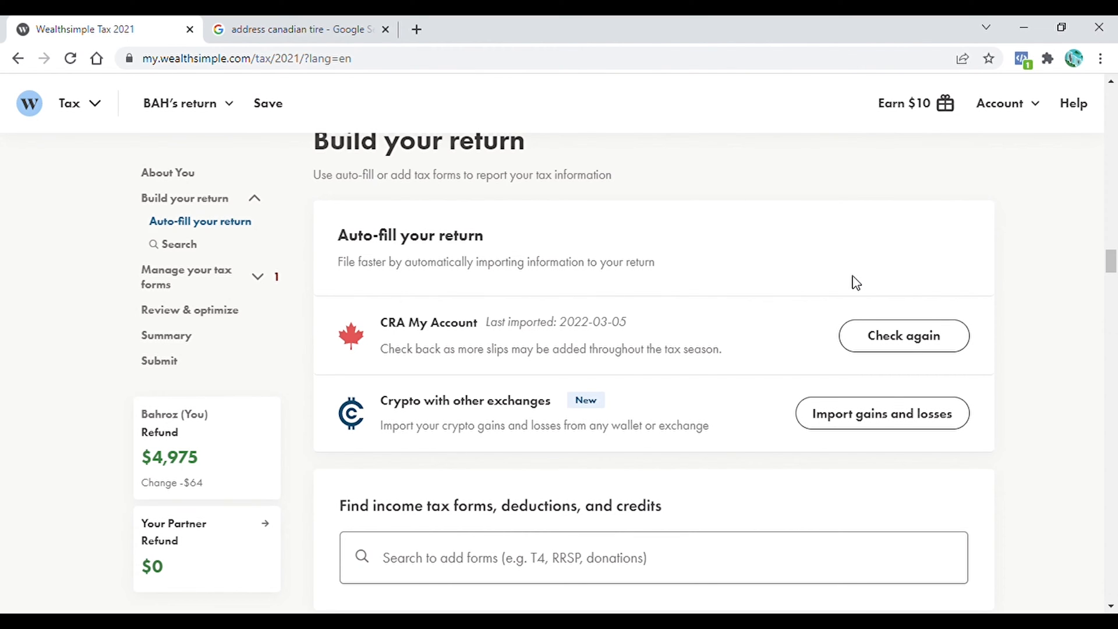
# - Answer No to partner infirmity or disability and Yes to living together all of 2021
pyautogui.scroll(-10, 837, 283)
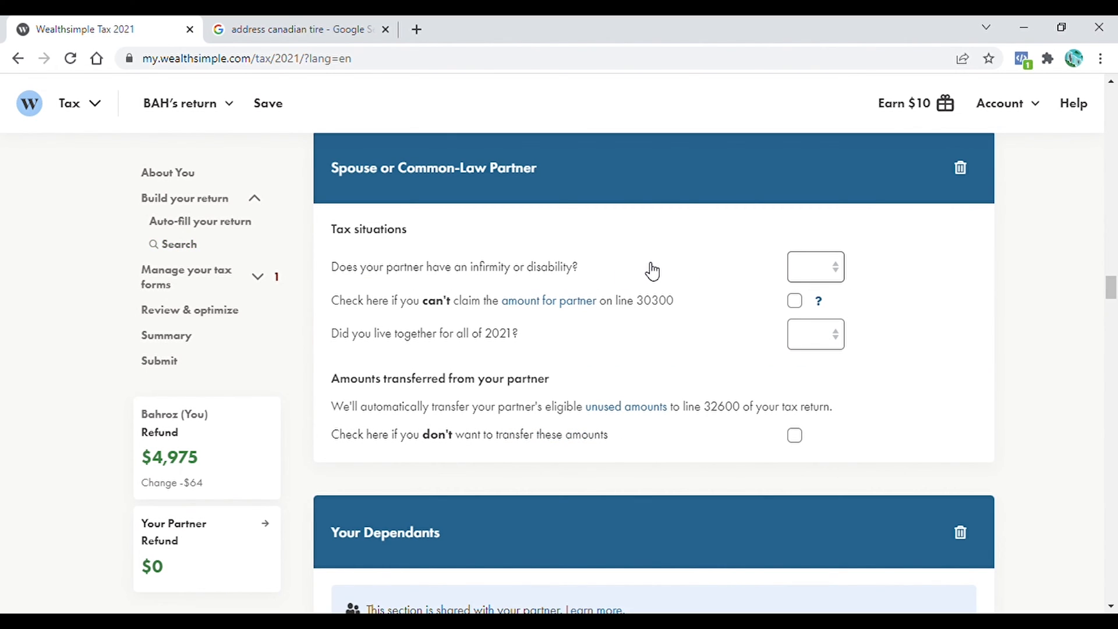
pyautogui.click(840, 270)
pyautogui.click(818, 307)
pyautogui.click(818, 304)
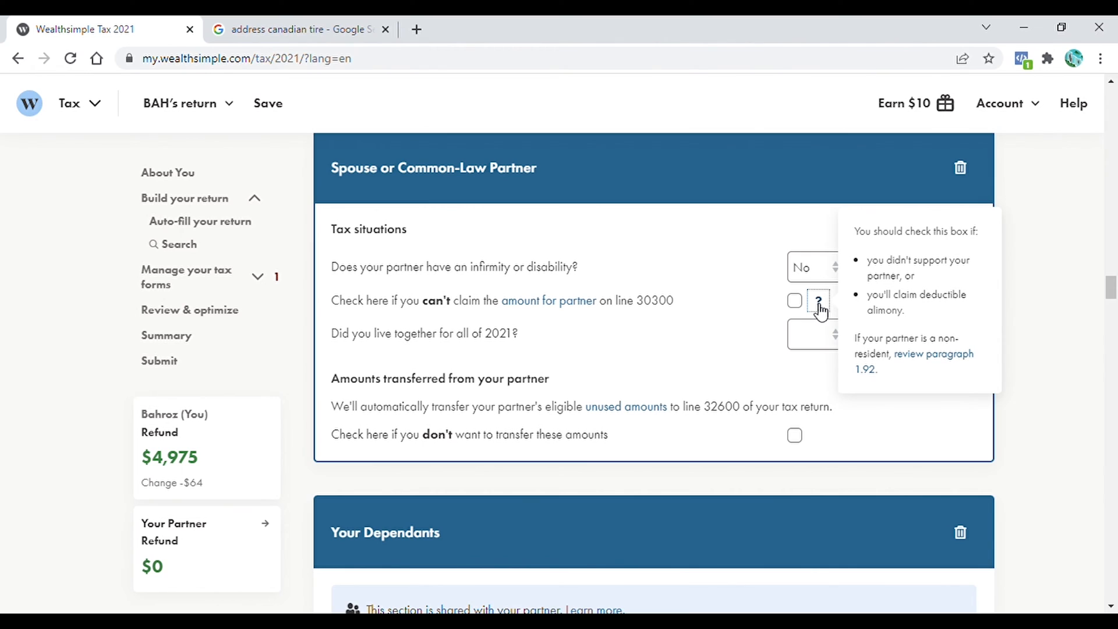
pyautogui.click(816, 229)
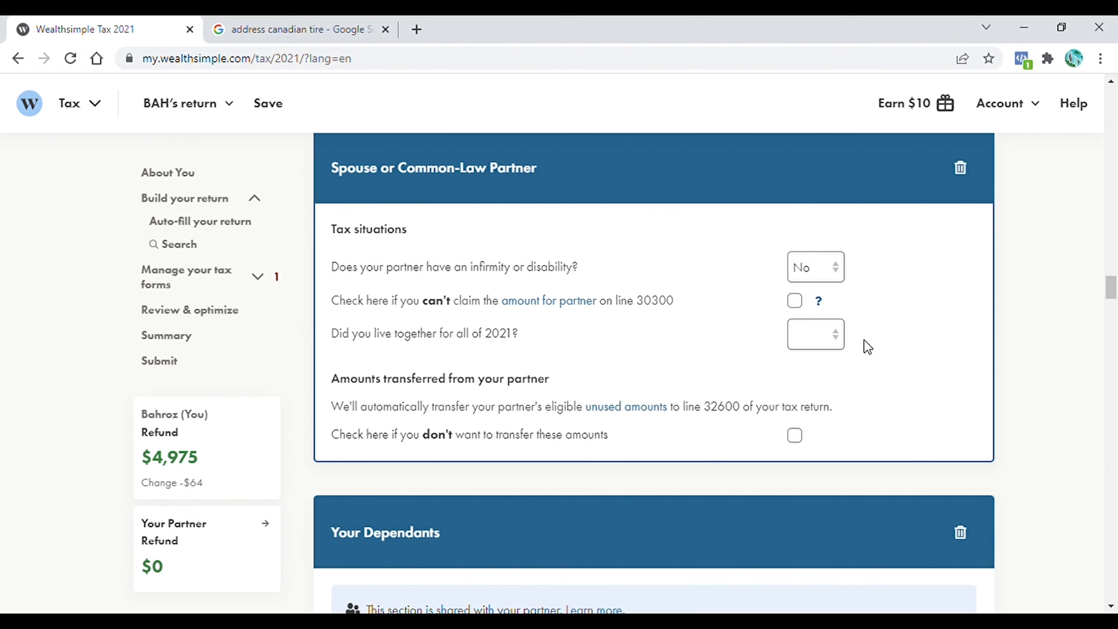
pyautogui.click(838, 345)
pyautogui.click(814, 378)
pyautogui.scroll(-1, 1112, 297)
# - Enter the dependant's first and last name, relationship Child, and birth date 2012-09-09
pyautogui.moveTo(1111, 298); pyautogui.dragTo(1112, 310)
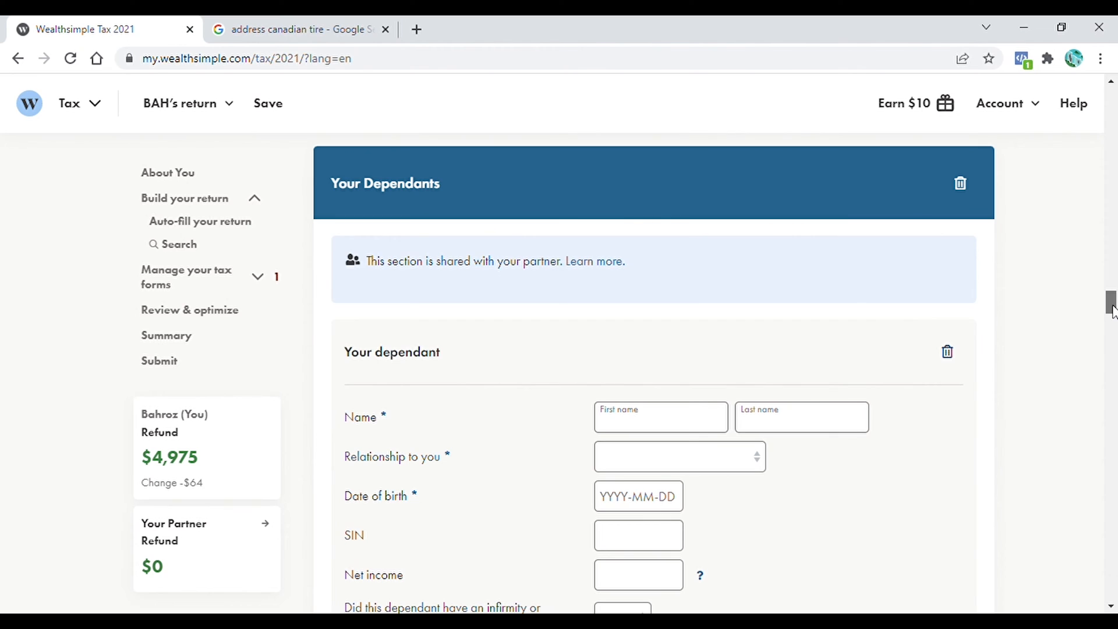
pyautogui.moveTo(1112, 310); pyautogui.dragTo(1112, 314)
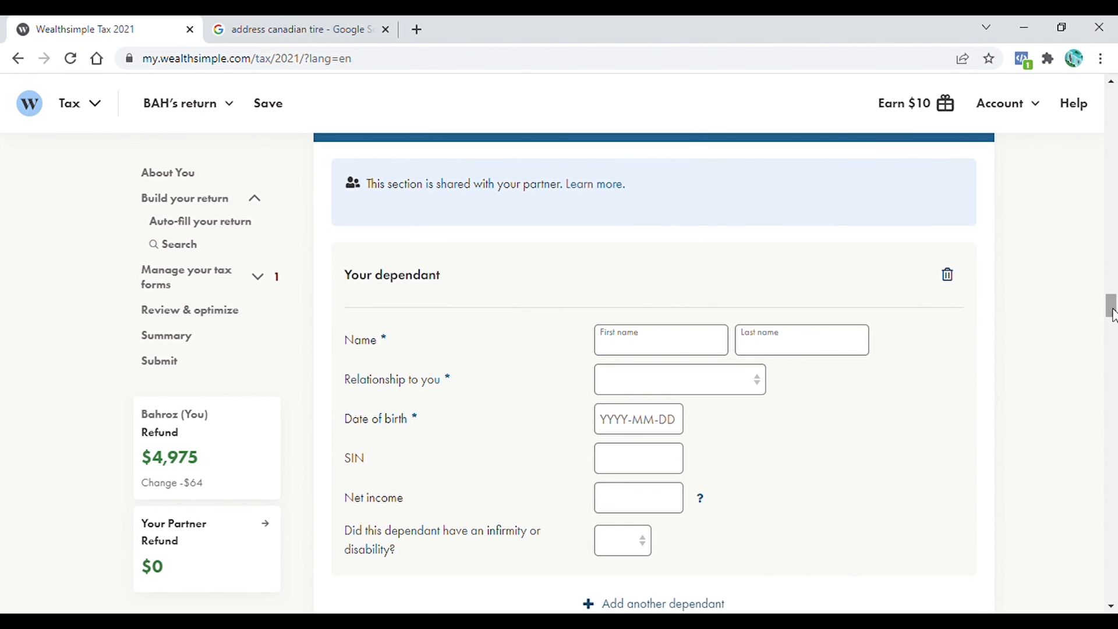
pyautogui.click(669, 351)
pyautogui.write('AAAAA')
pyautogui.click(767, 350)
pyautogui.write('HHHHH')
pyautogui.click(675, 380)
pyautogui.click(634, 416)
pyautogui.click(636, 424)
pyautogui.write('2012-09-09')
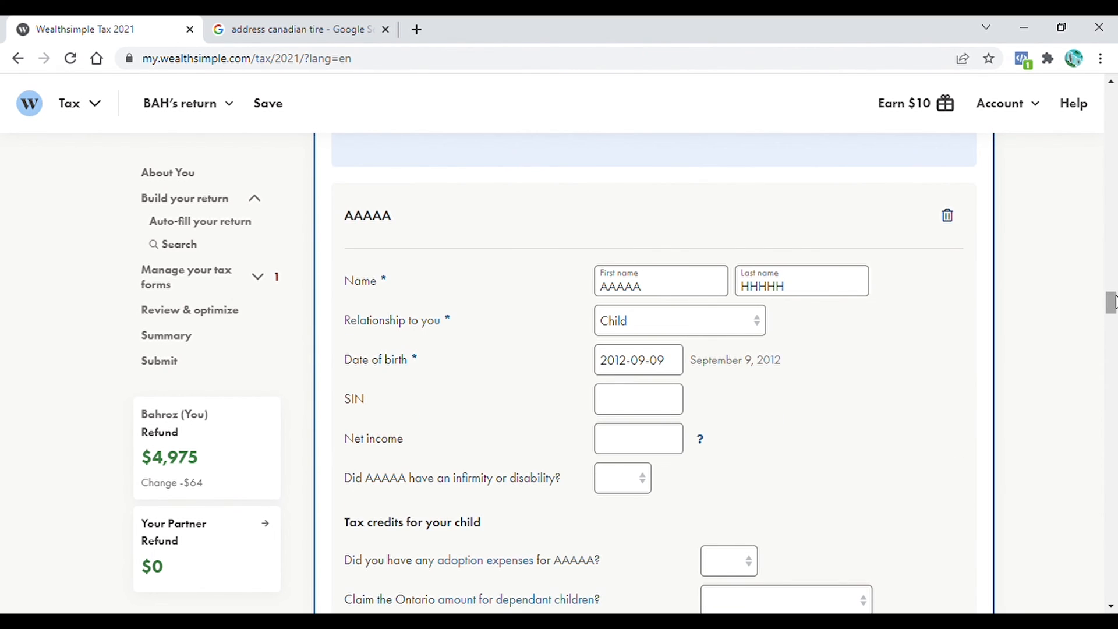
pyautogui.moveTo(1112, 304); pyautogui.dragTo(1112, 314)
# - Answer No to adoption expenses and No to child care expenses for the dependant
pyautogui.click(729, 342)
pyautogui.click(726, 414)
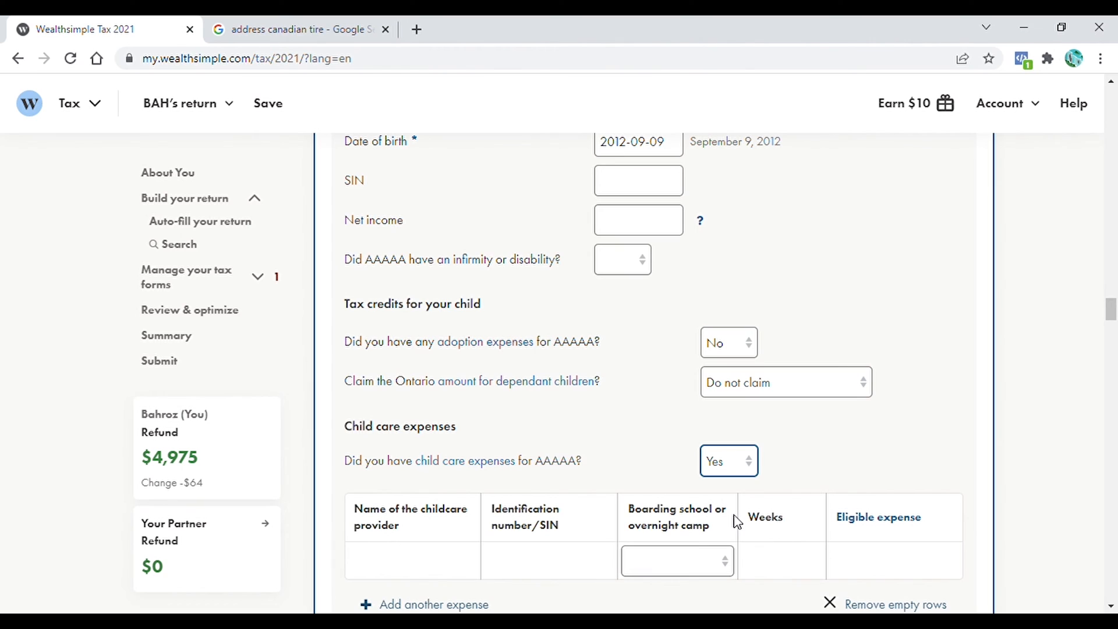
pyautogui.click(824, 417)
pyautogui.click(847, 533)
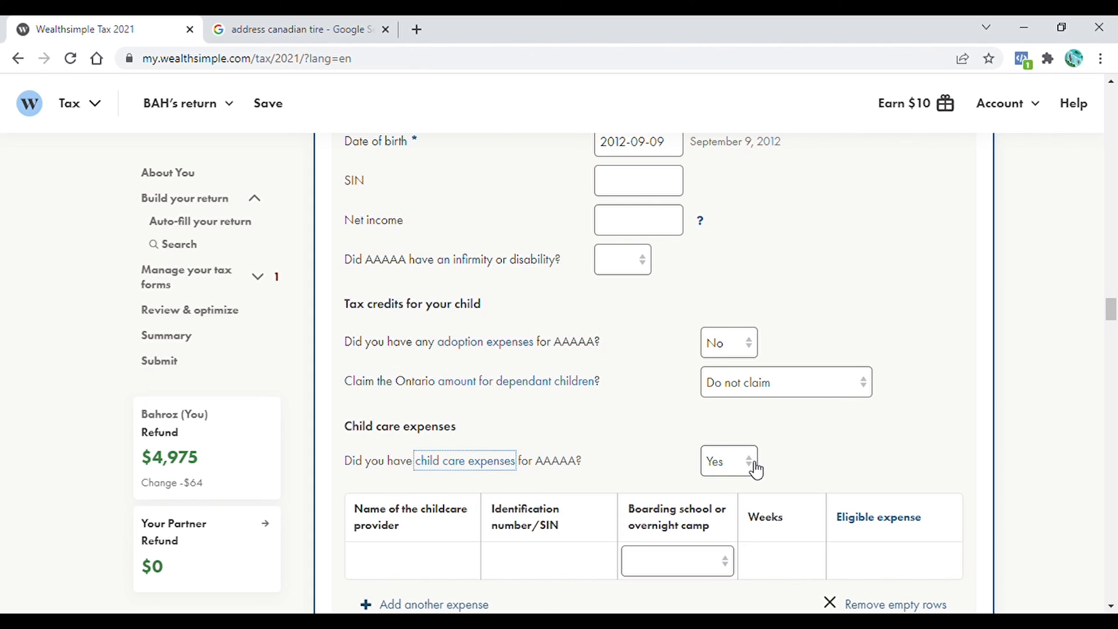
pyautogui.click(754, 464)
pyautogui.click(711, 521)
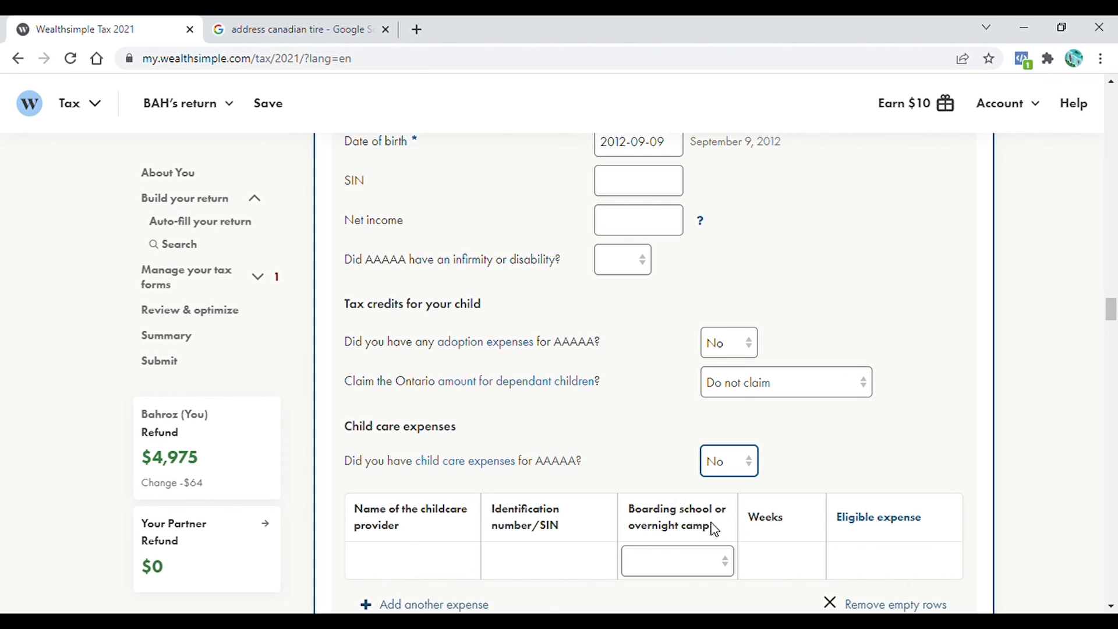
# - Answer the Ontario benefit questions: not rural, yourself as Trillium claimant, and apply for both energy credits
pyautogui.scroll(-8, 423, 293)
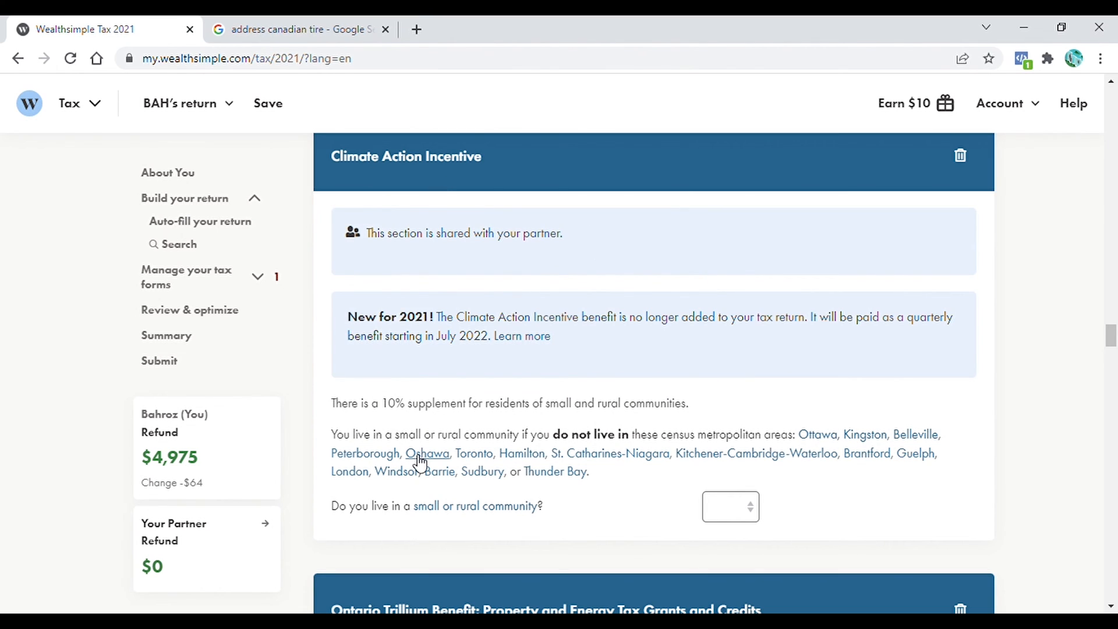
pyautogui.click(757, 517)
pyautogui.click(724, 568)
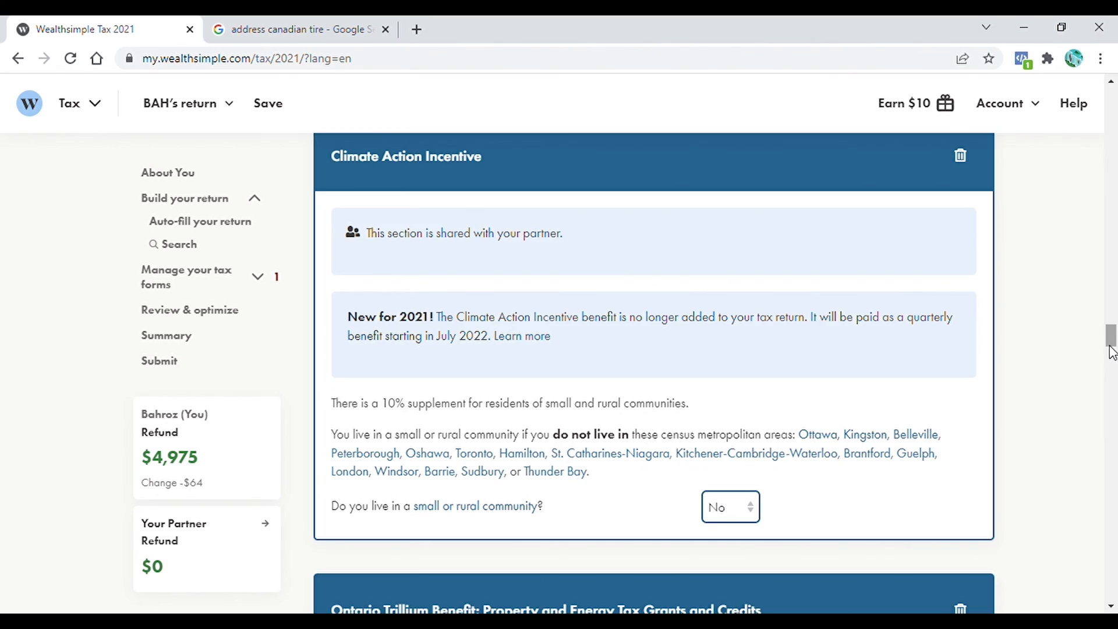
pyautogui.moveTo(1109, 336); pyautogui.dragTo(1110, 353)
pyautogui.click(916, 362)
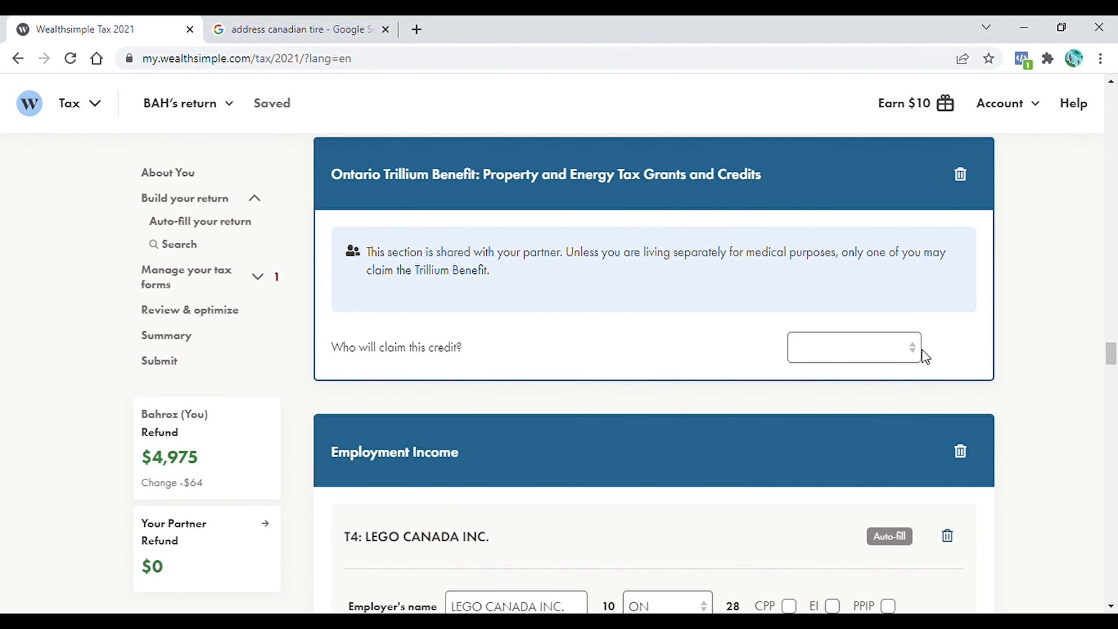
pyautogui.click(826, 389)
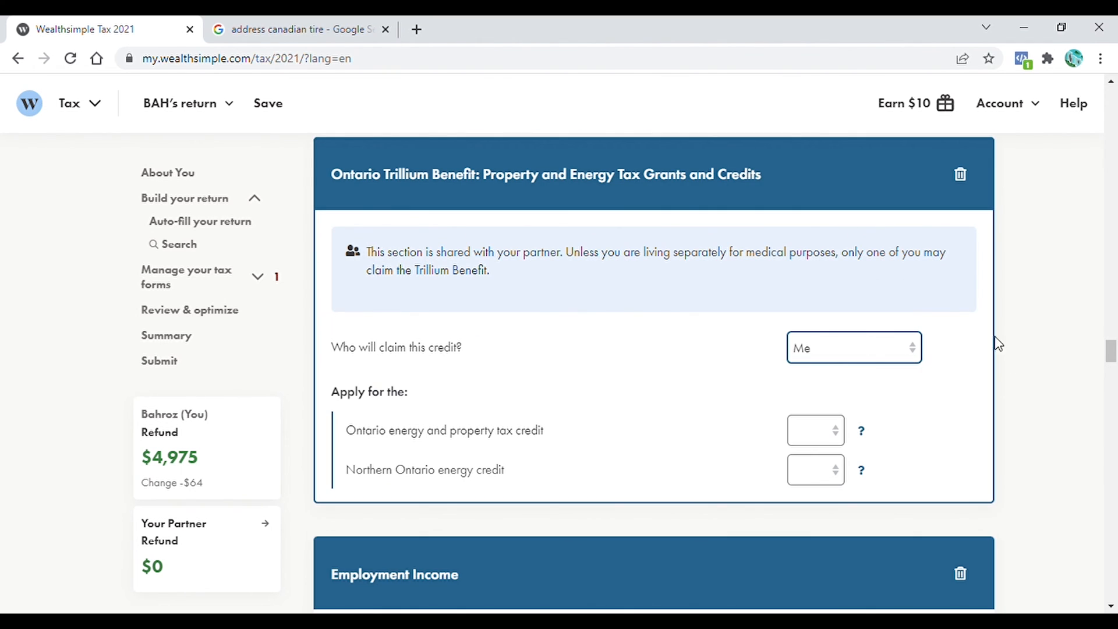
pyautogui.click(833, 439)
pyautogui.click(808, 473)
pyautogui.click(808, 473)
pyautogui.click(805, 511)
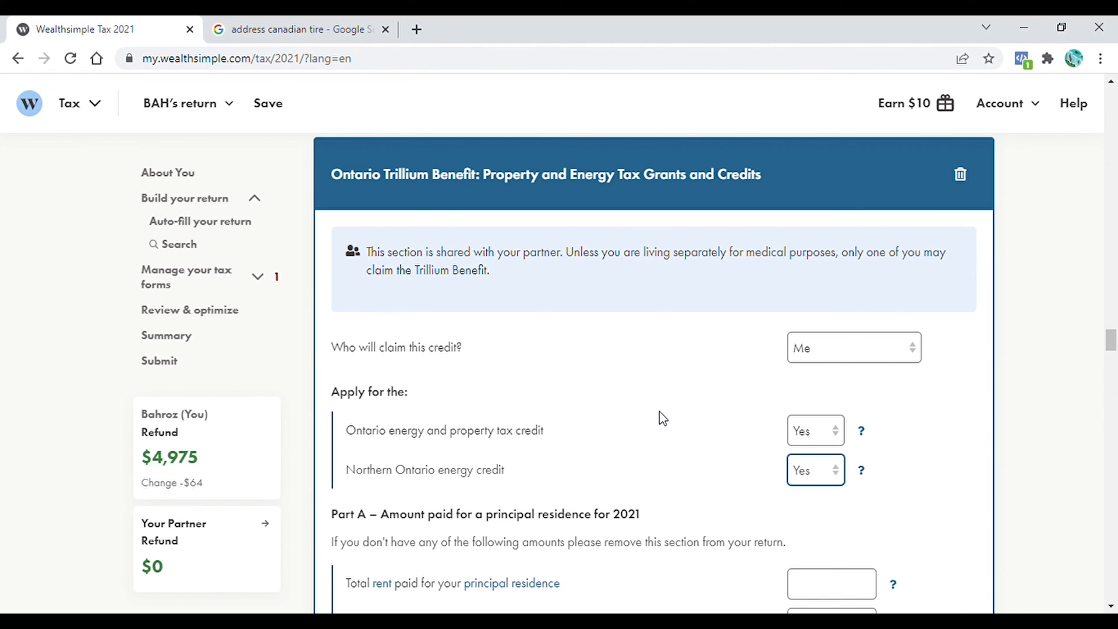
# - Enter 25,000 as total rent paid for the principal residence in 2021
pyautogui.scroll(-4, 1106, 351)
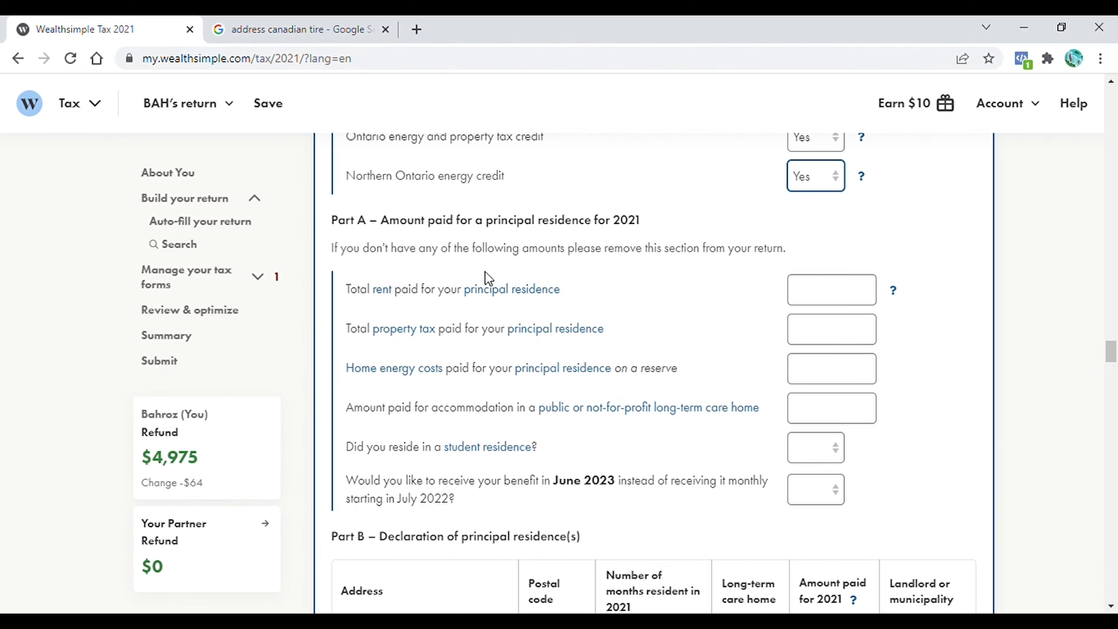
pyautogui.click(813, 301)
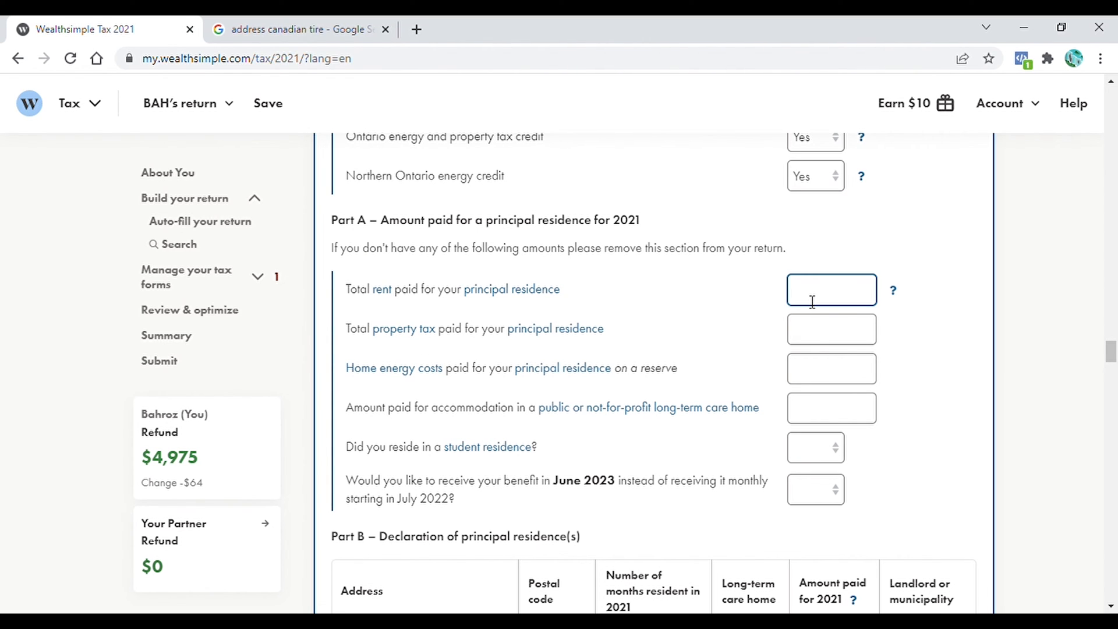
pyautogui.scroll(-1, 812, 302)
pyautogui.write('25,000')
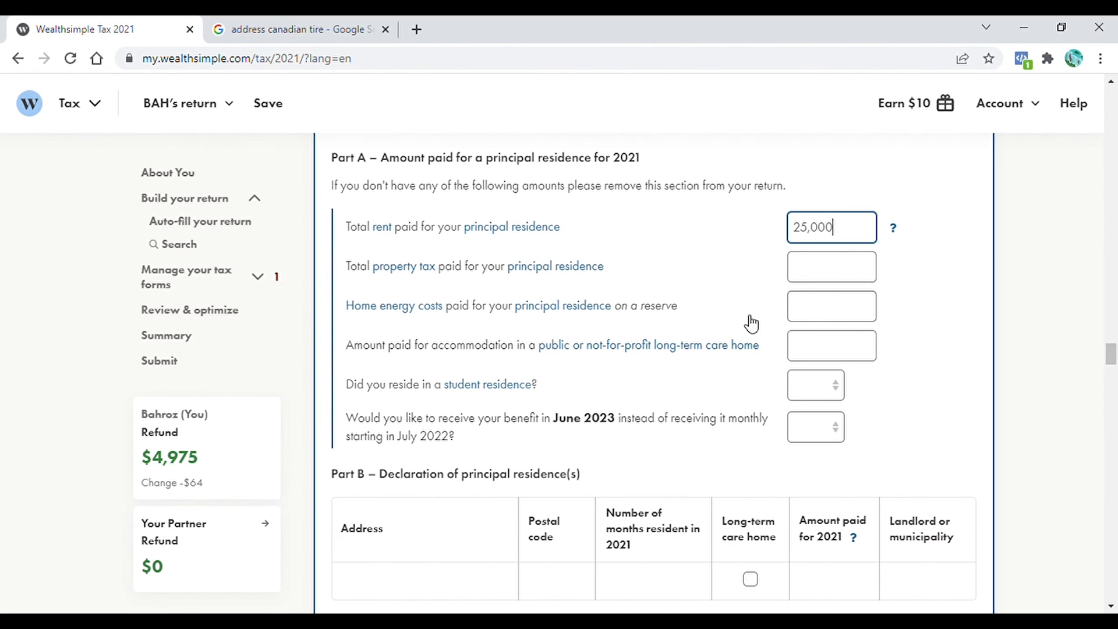
pyautogui.scroll(-1, 750, 321)
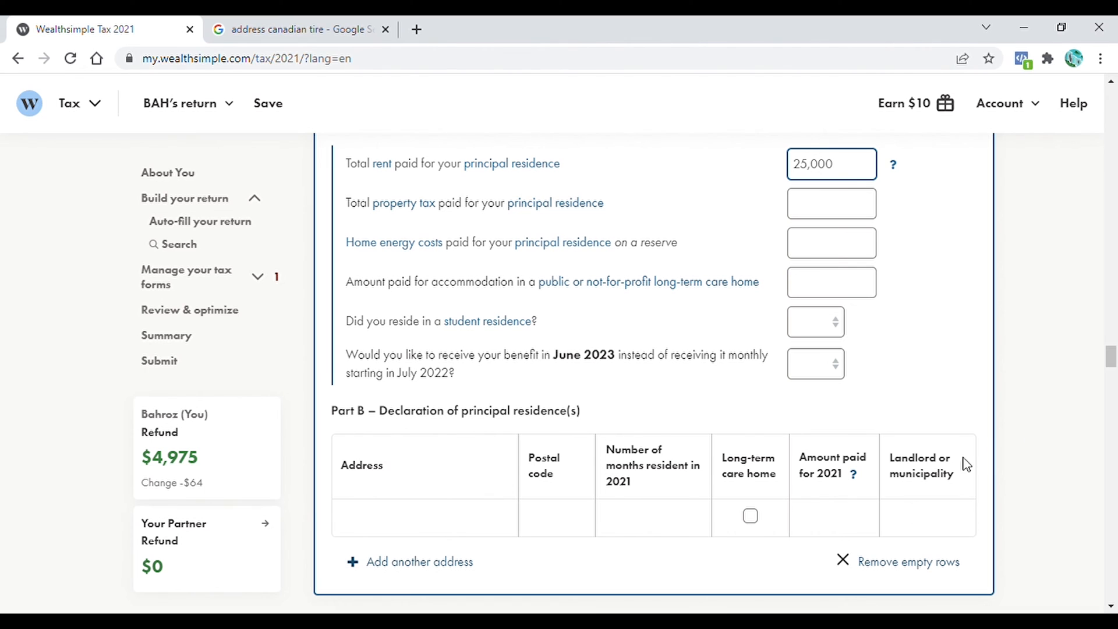
pyautogui.scroll(-8, 1112, 364)
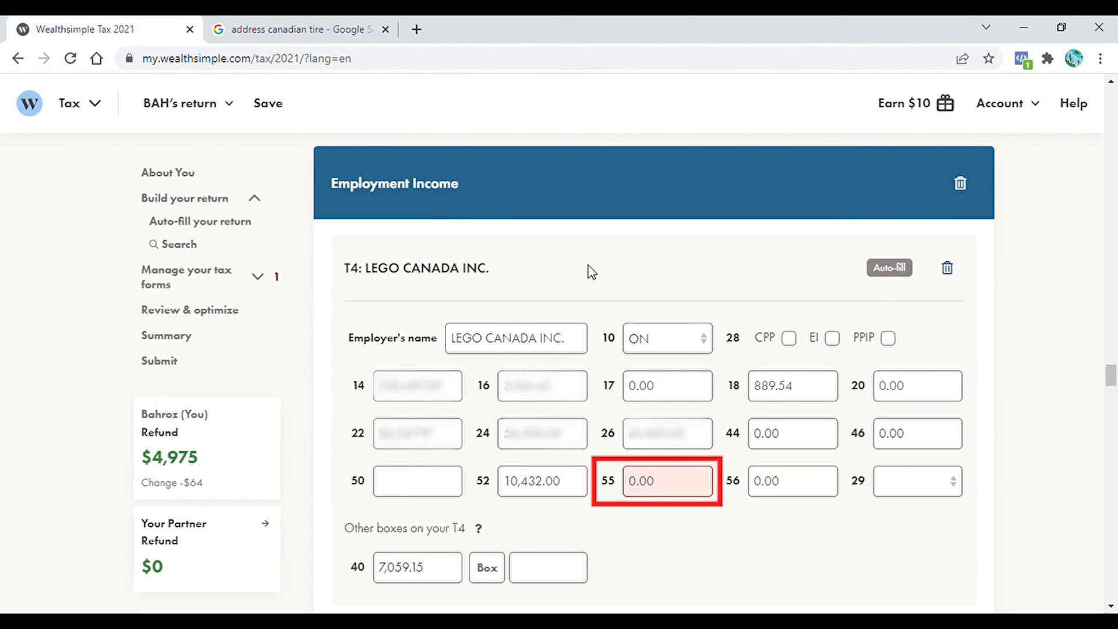
# - Delete the 0.00 in box 55 of the LEGO CANADA INC. T4, leaving it blank
pyautogui.click(683, 487)
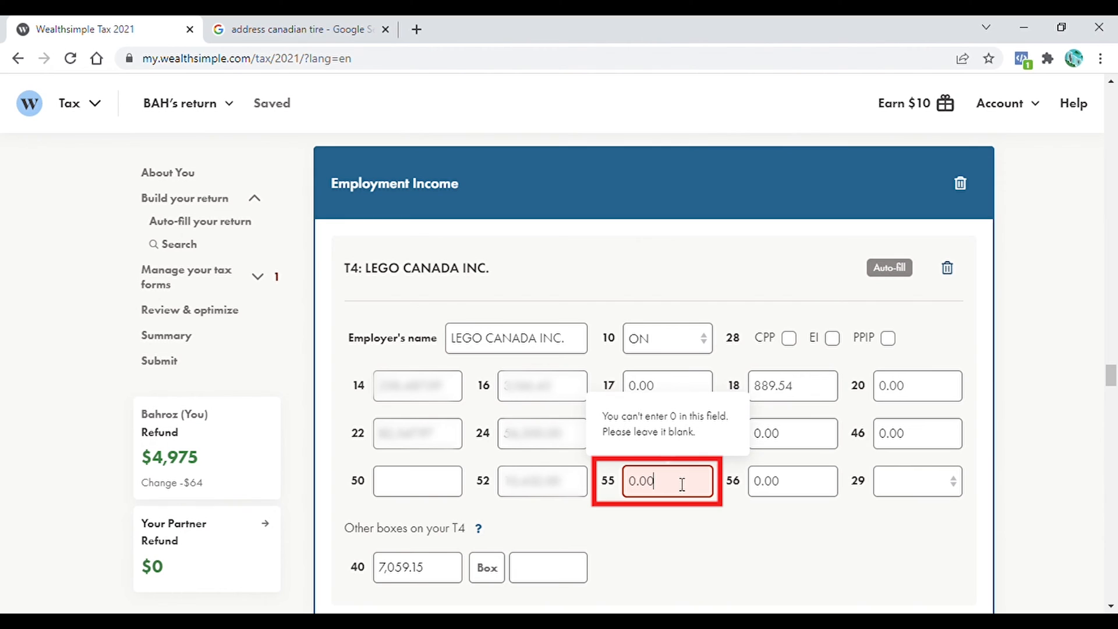
pyautogui.doubleClick(662, 488)
pyautogui.press('BackSpace')
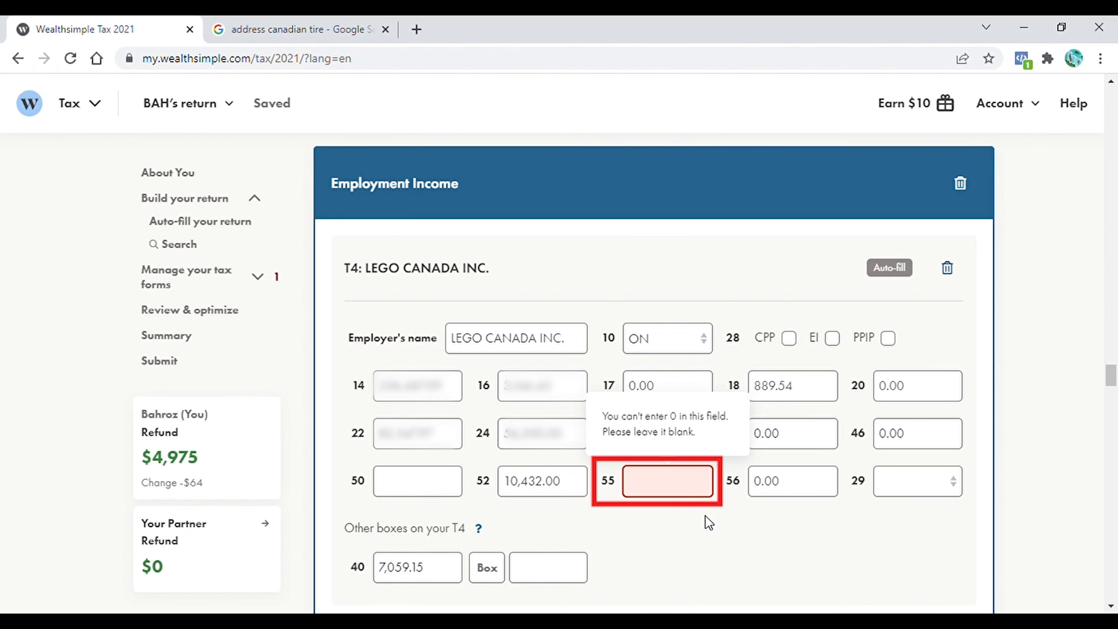
pyautogui.click(676, 524)
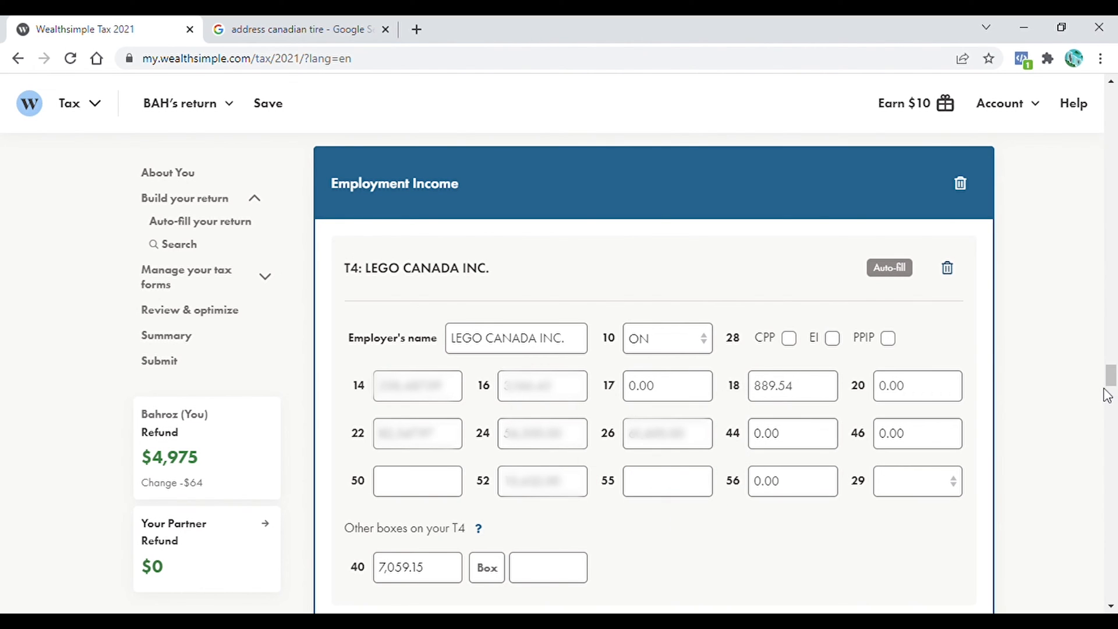
pyautogui.moveTo(1112, 379); pyautogui.dragTo(1112, 384)
pyautogui.moveTo(1114, 376); pyautogui.dragTo(1116, 399)
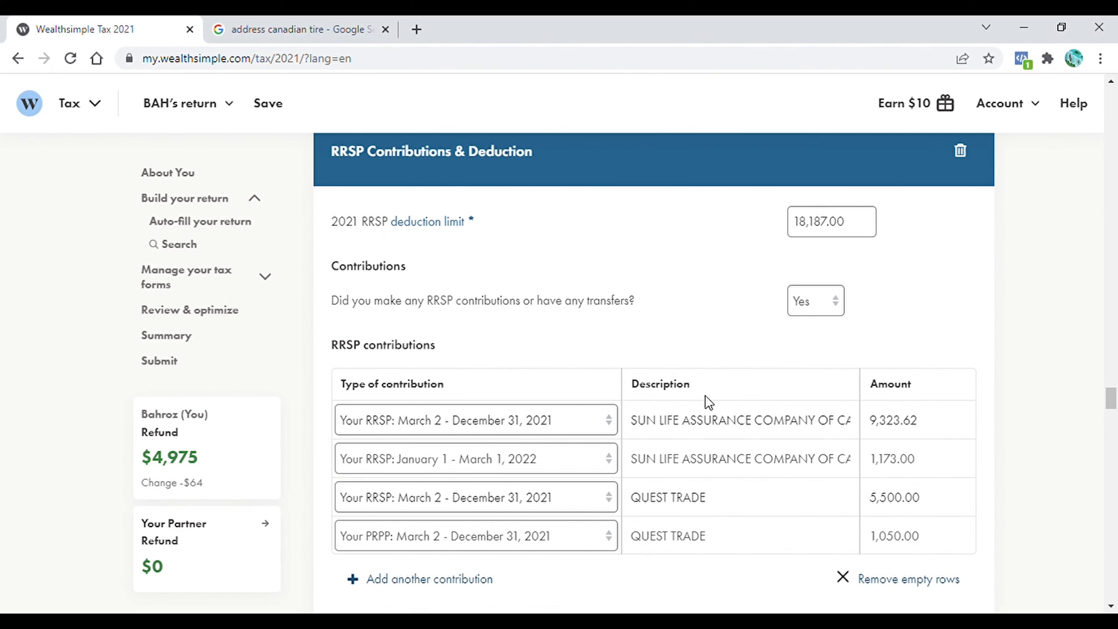
pyautogui.moveTo(1114, 401); pyautogui.dragTo(1114, 402)
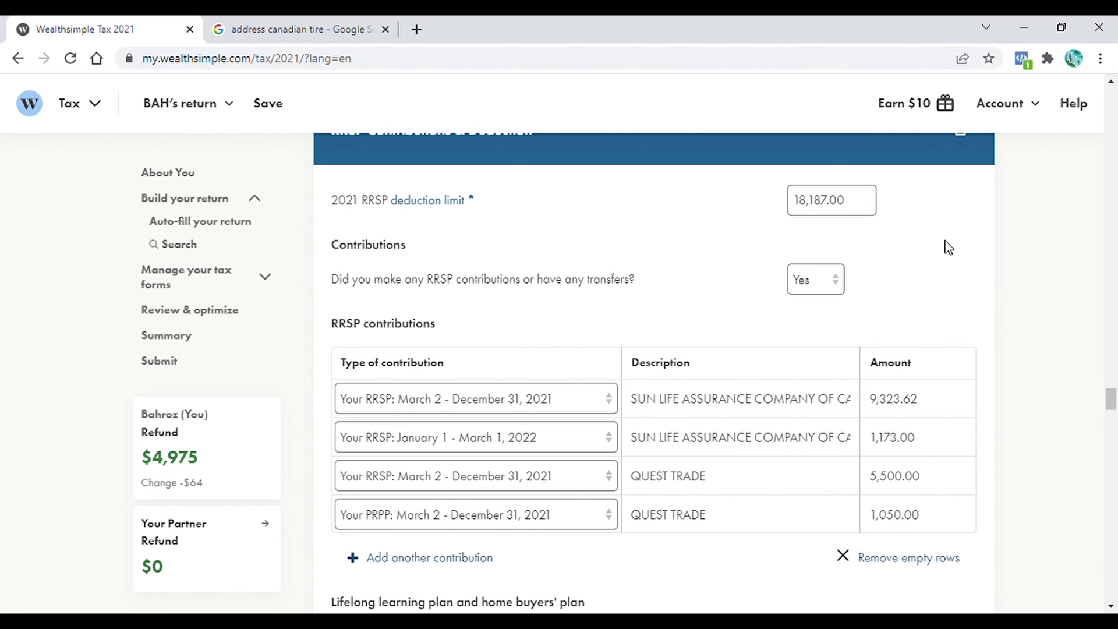
pyautogui.moveTo(1110, 405); pyautogui.dragTo(1110, 415)
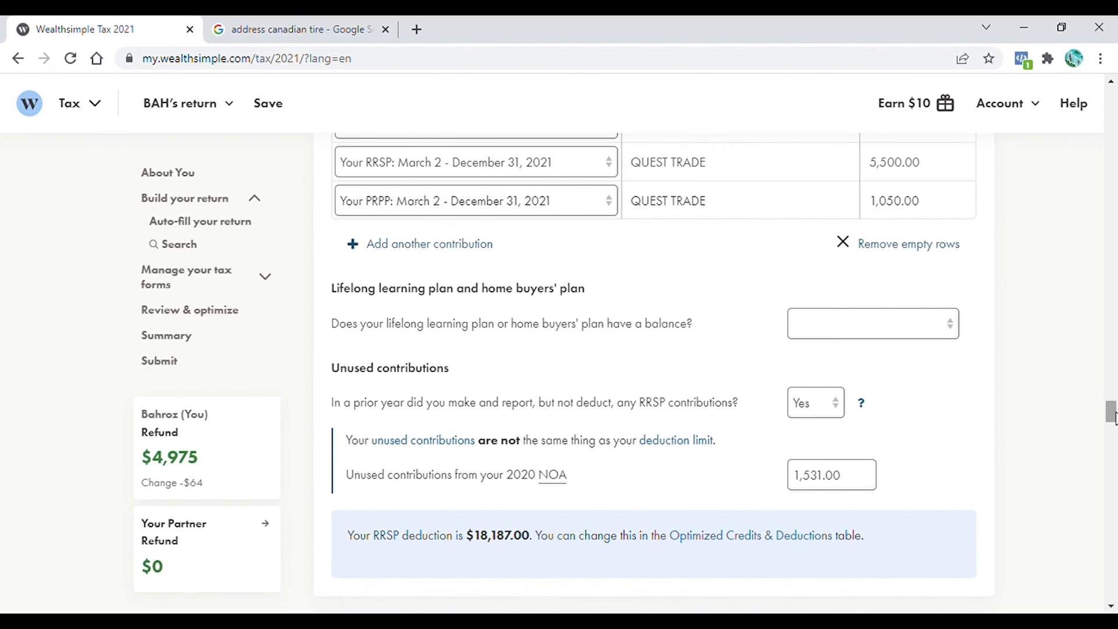
pyautogui.moveTo(1113, 417); pyautogui.dragTo(1114, 420)
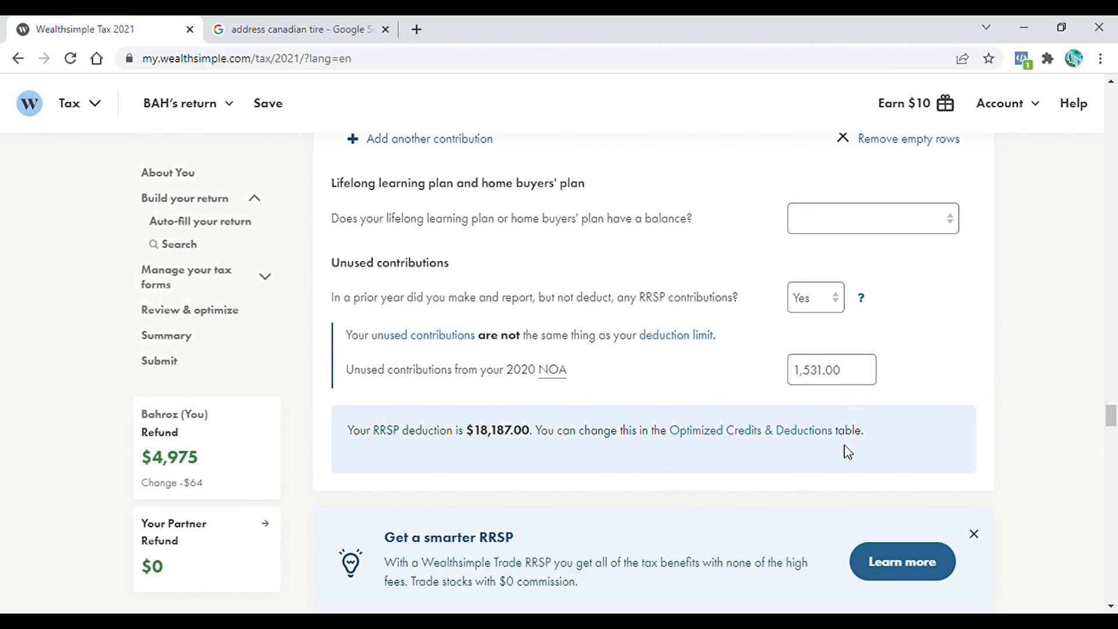
pyautogui.moveTo(1112, 419); pyautogui.dragTo(1112, 428)
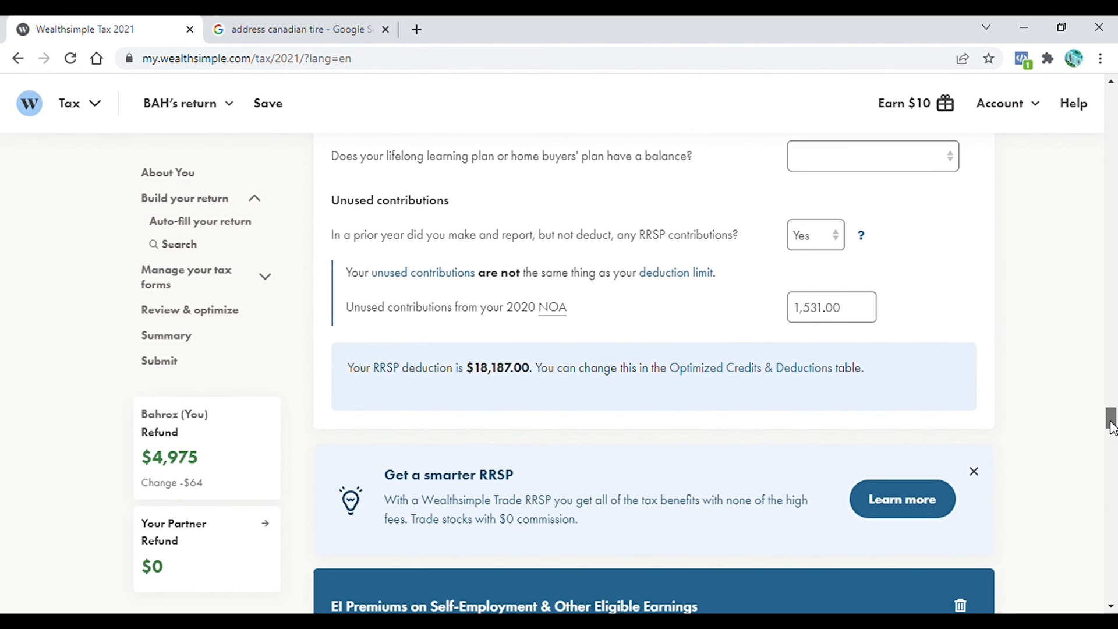
pyautogui.scroll(-5, 1112, 425)
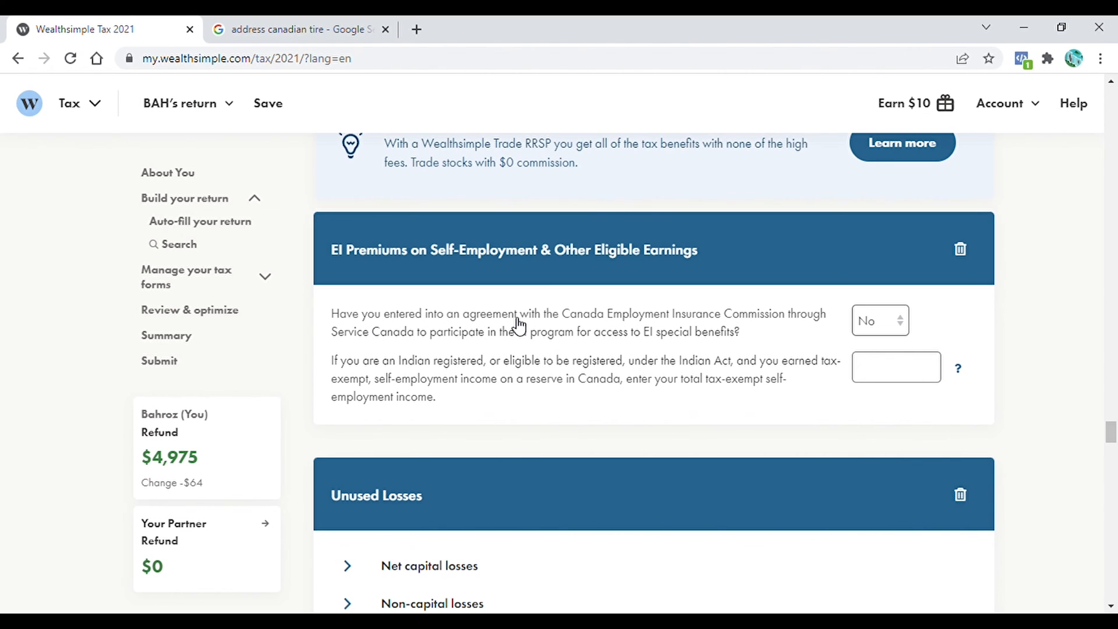
pyautogui.click(374, 319)
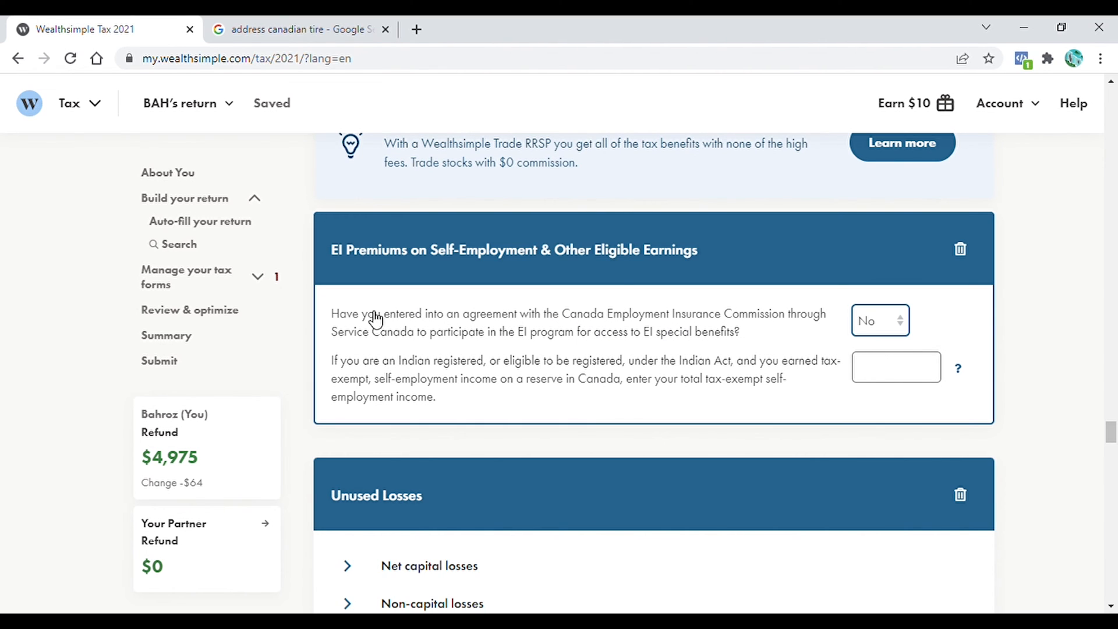
pyautogui.click(905, 329)
pyautogui.click(888, 363)
pyautogui.click(880, 379)
pyautogui.scroll(-1, 843, 307)
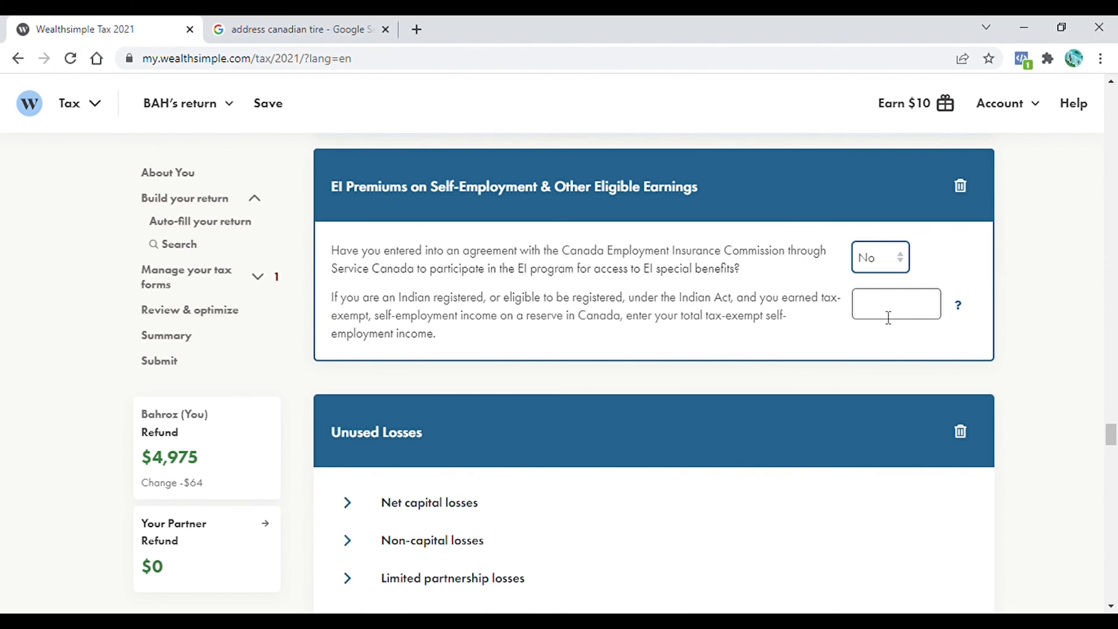
pyautogui.scroll(-3, 524, 338)
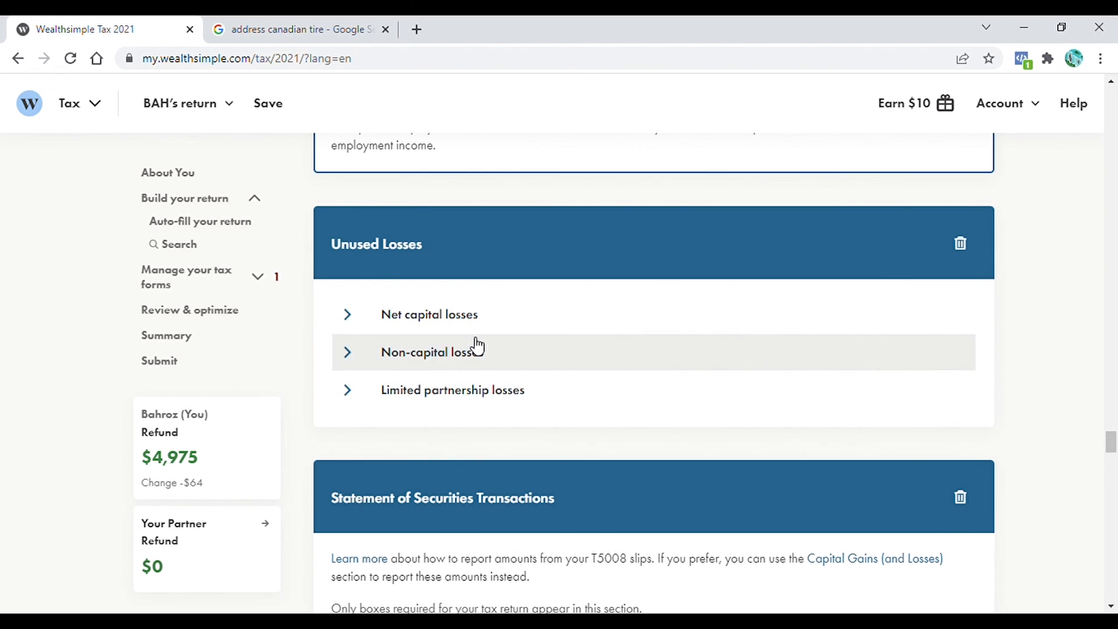
pyautogui.click(374, 255)
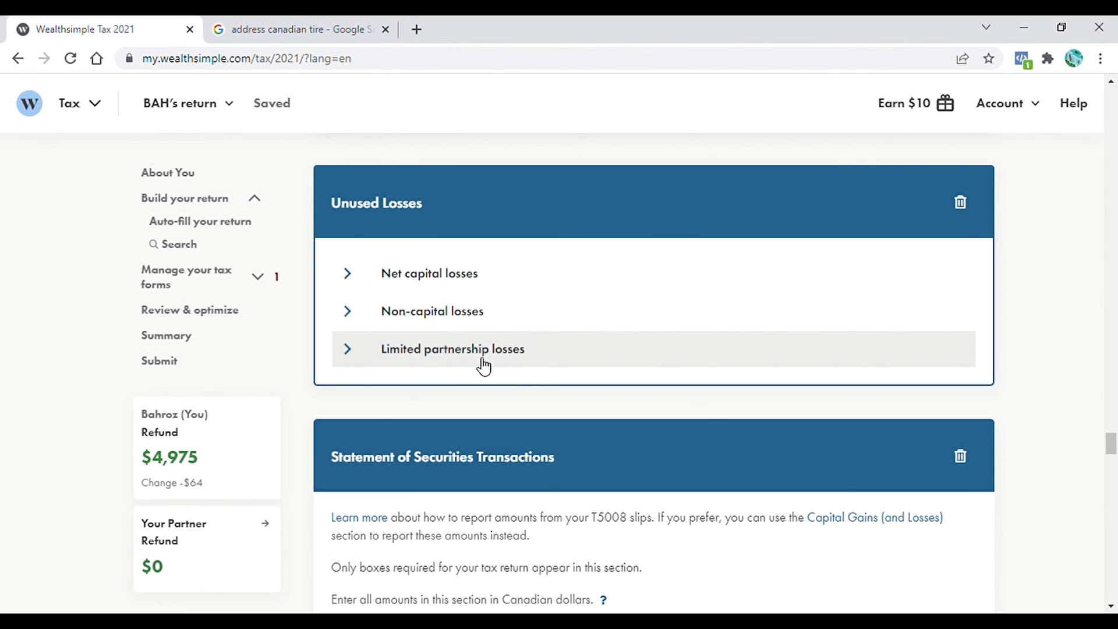
# - Set the Type of all six T5008 securities transactions to Capital
pyautogui.moveTo(1112, 453); pyautogui.dragTo(1114, 470)
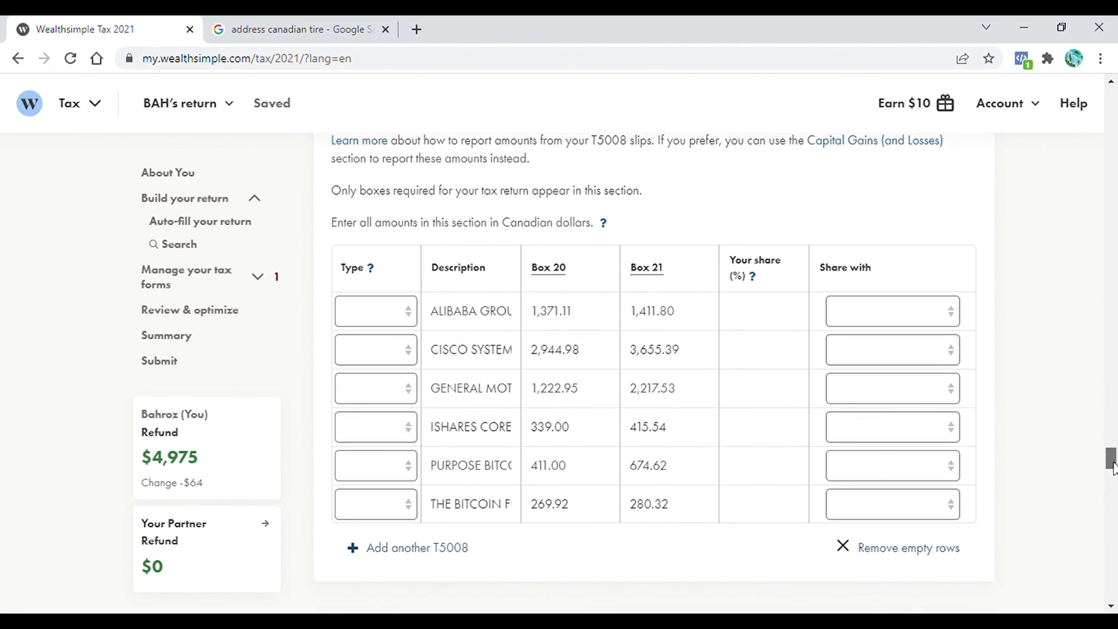
pyautogui.scroll(2, 411, 205)
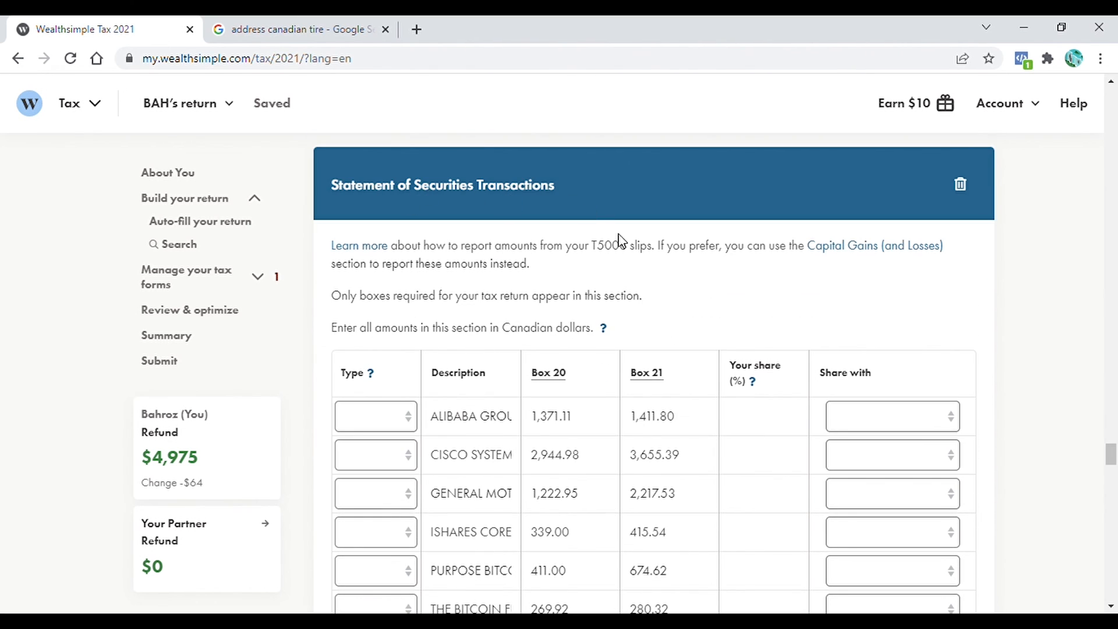
pyautogui.moveTo(1112, 457); pyautogui.dragTo(1113, 461)
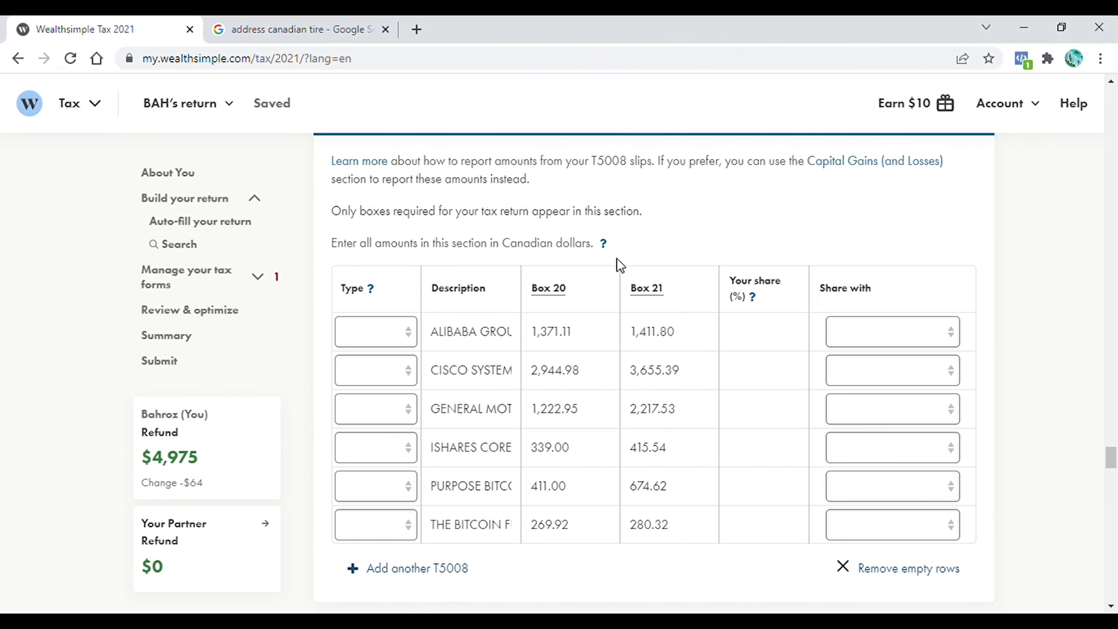
pyautogui.click(408, 336)
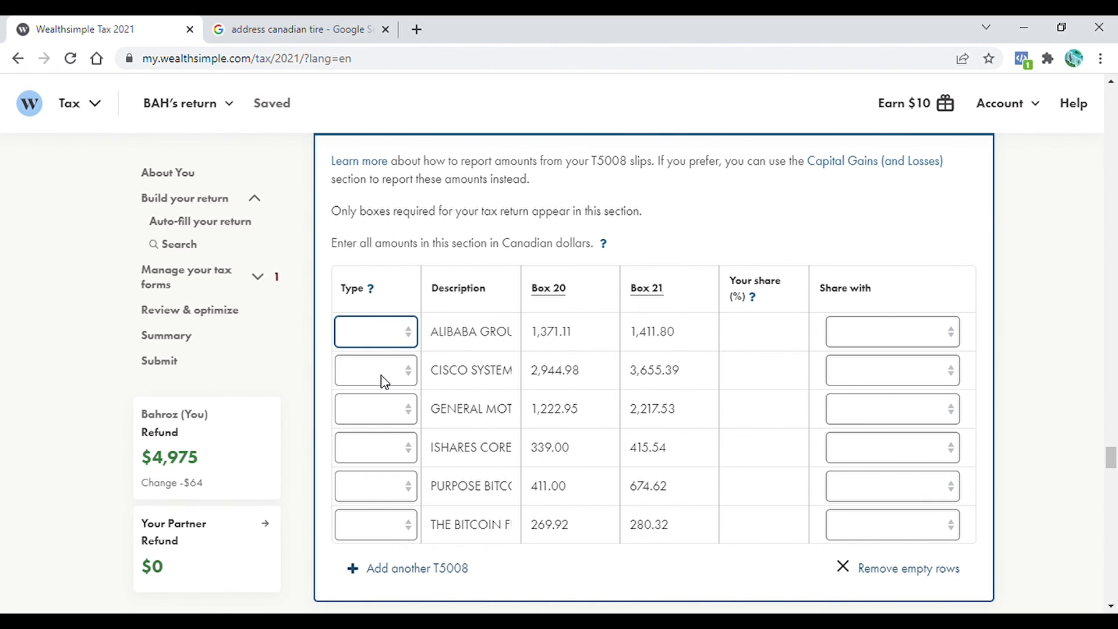
pyautogui.click(382, 376)
pyautogui.click(415, 365)
pyautogui.click(394, 409)
pyautogui.click(409, 422)
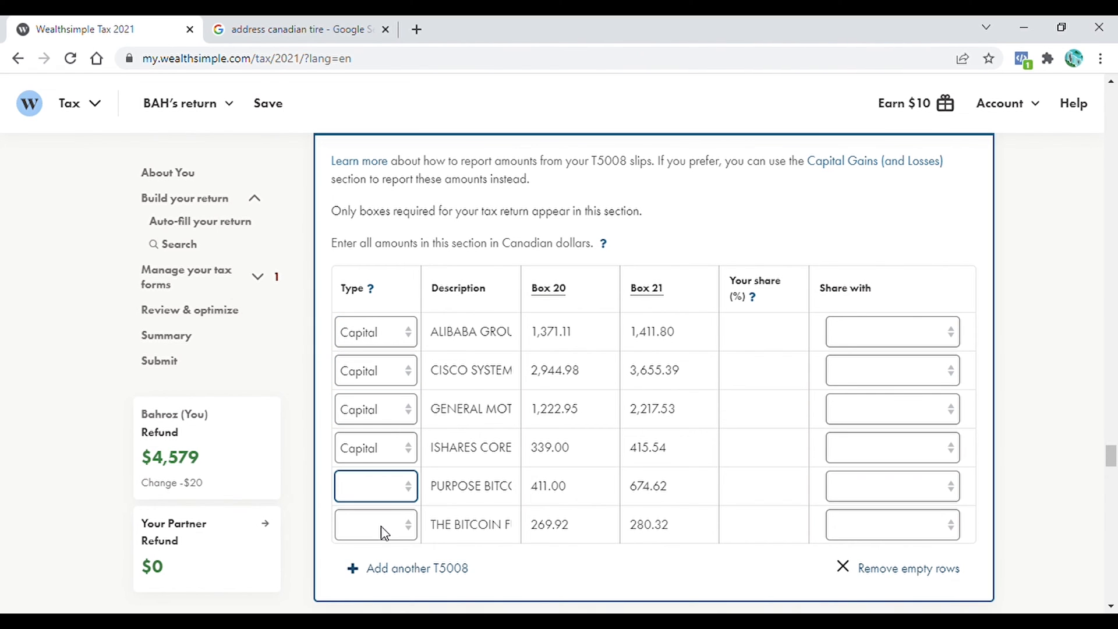
pyautogui.click(381, 528)
pyautogui.click(413, 532)
pyautogui.click(381, 570)
# - Enter 100 as Your share for each T5008 transaction
pyautogui.click(765, 342)
pyautogui.click(775, 372)
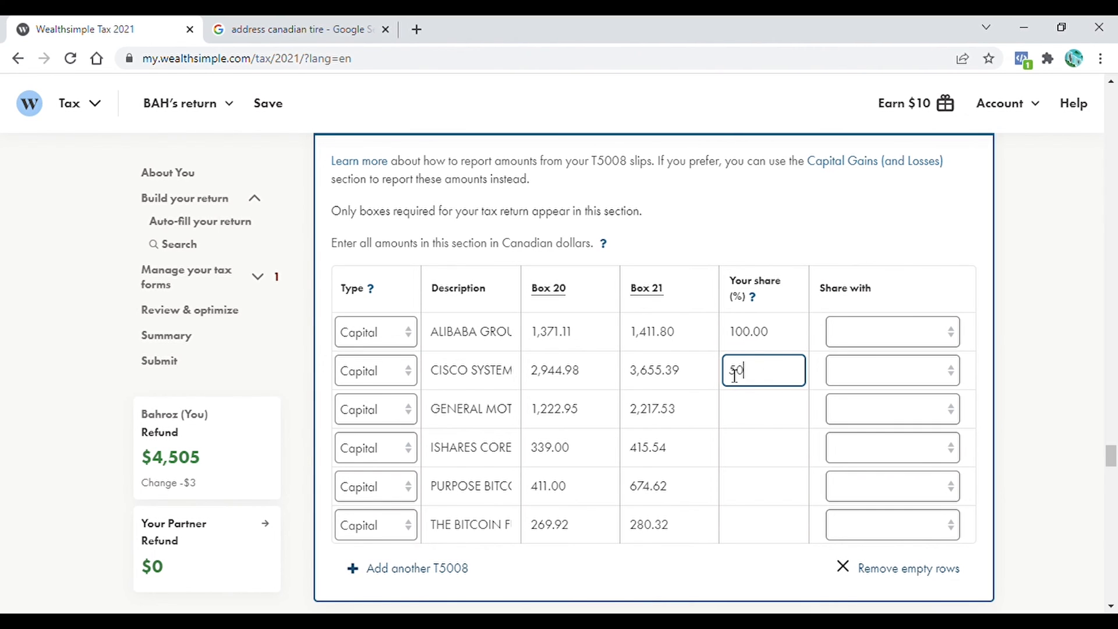
pyautogui.click(964, 376)
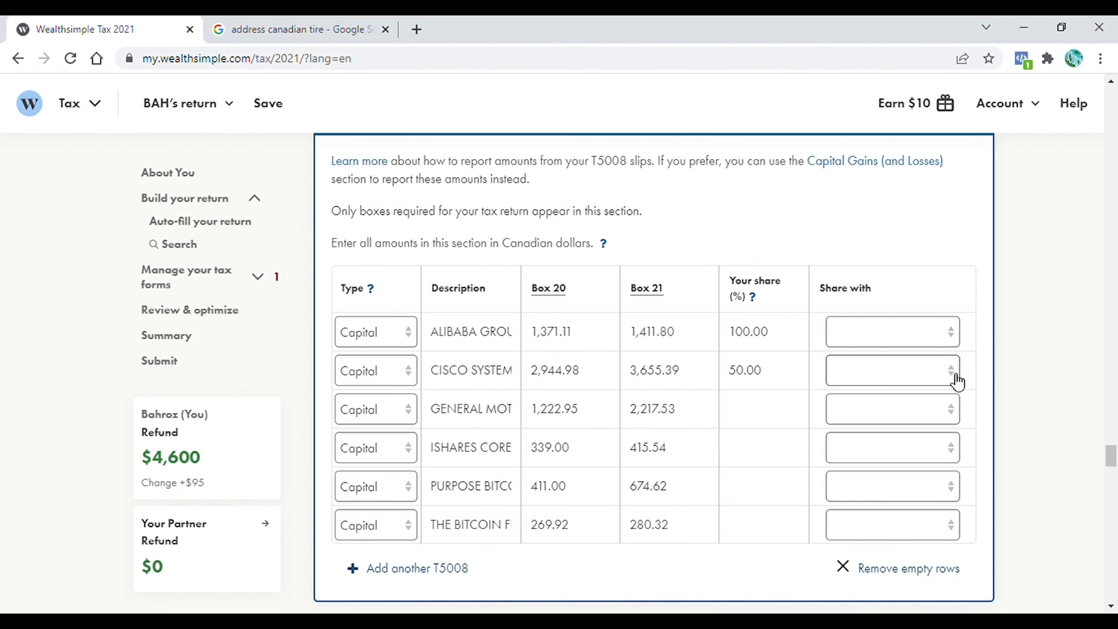
pyautogui.click(958, 380)
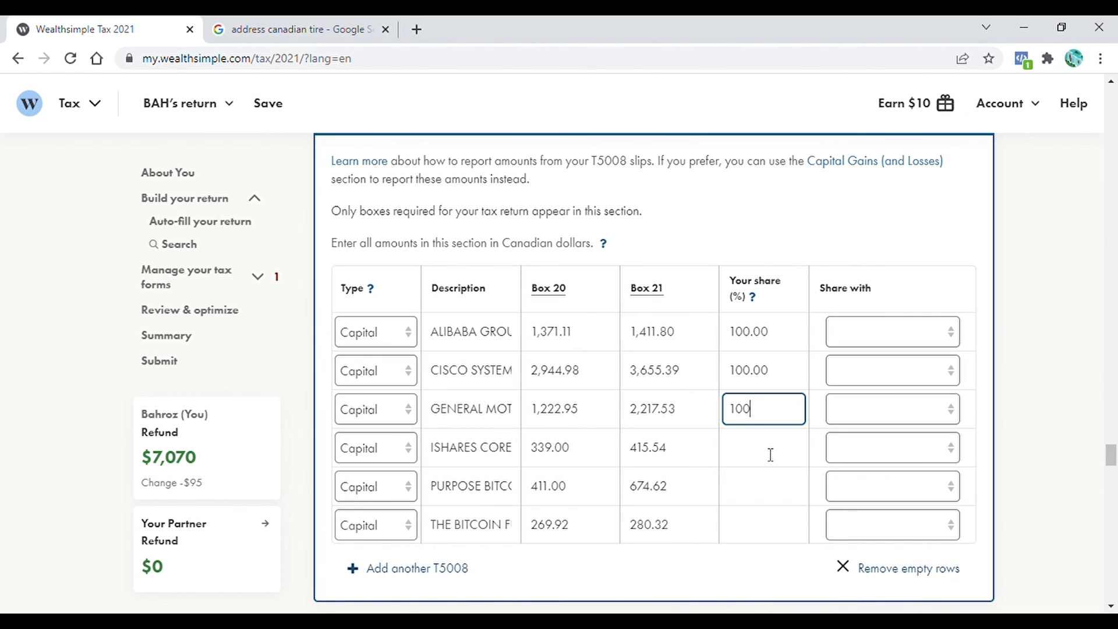
pyautogui.click(771, 455)
pyautogui.write('100')
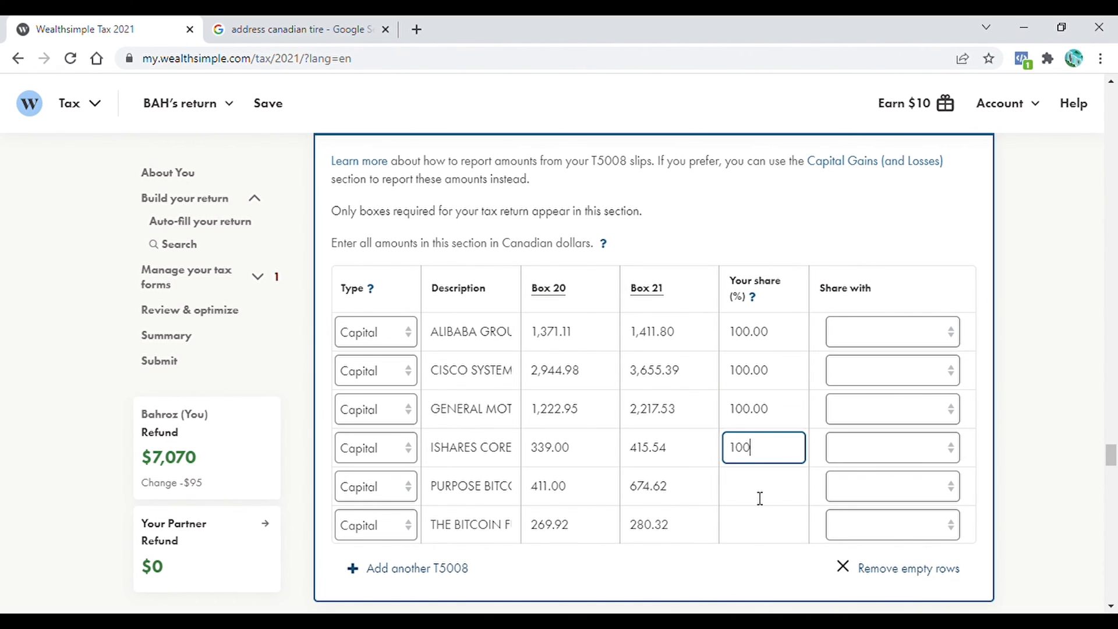
pyautogui.click(760, 499)
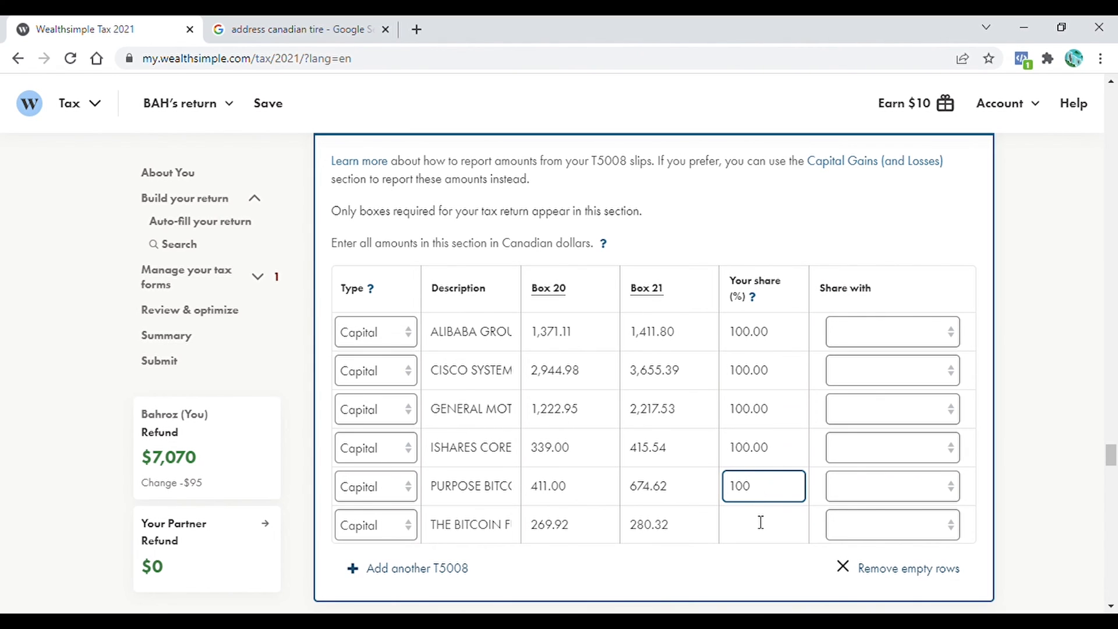
pyautogui.click(760, 522)
pyautogui.write('100')
pyautogui.click(1042, 405)
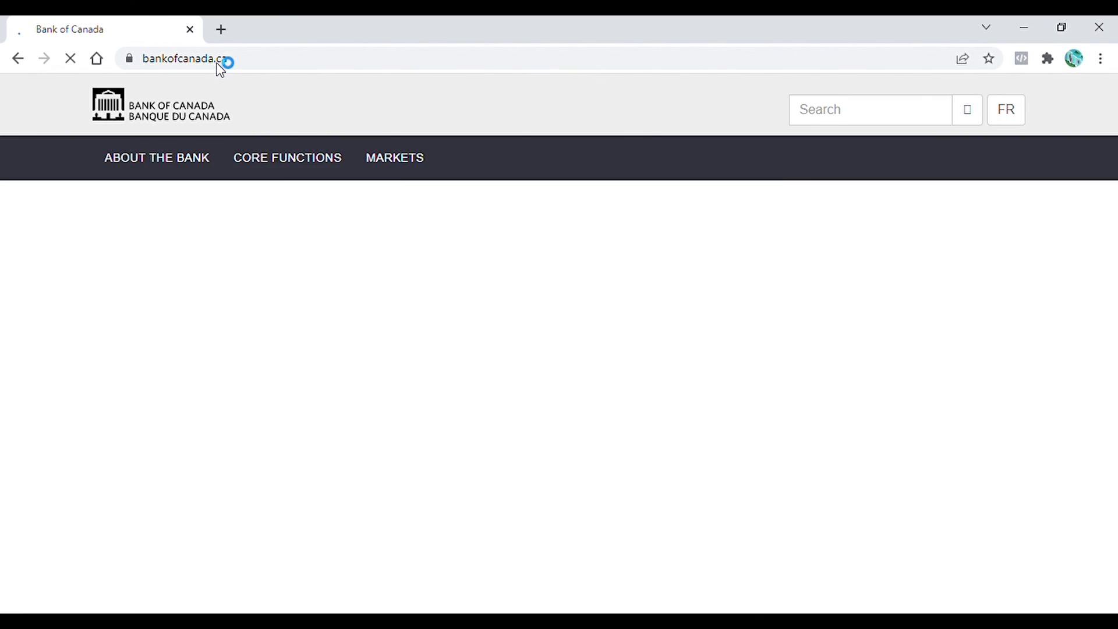
# - On the Bank of Canada annual average exchange rates page, select the 2021 US dollar rate 1.2535
pyautogui.scroll(-5, 803, 201)
pyautogui.click(778, 231)
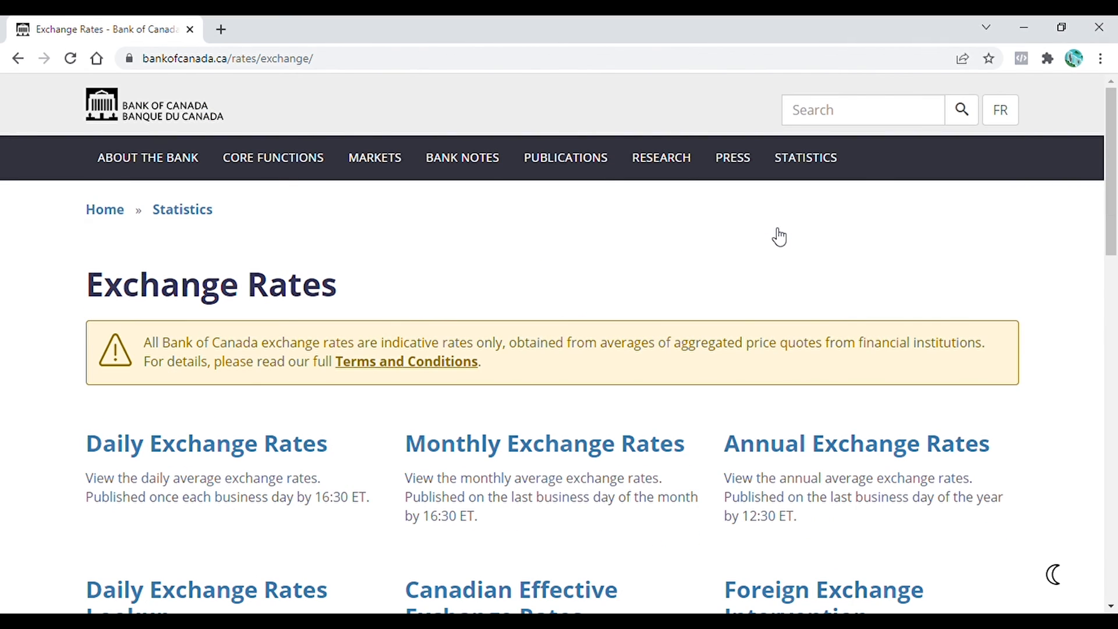
pyautogui.click(830, 451)
pyautogui.scroll(-15, 1115, 343)
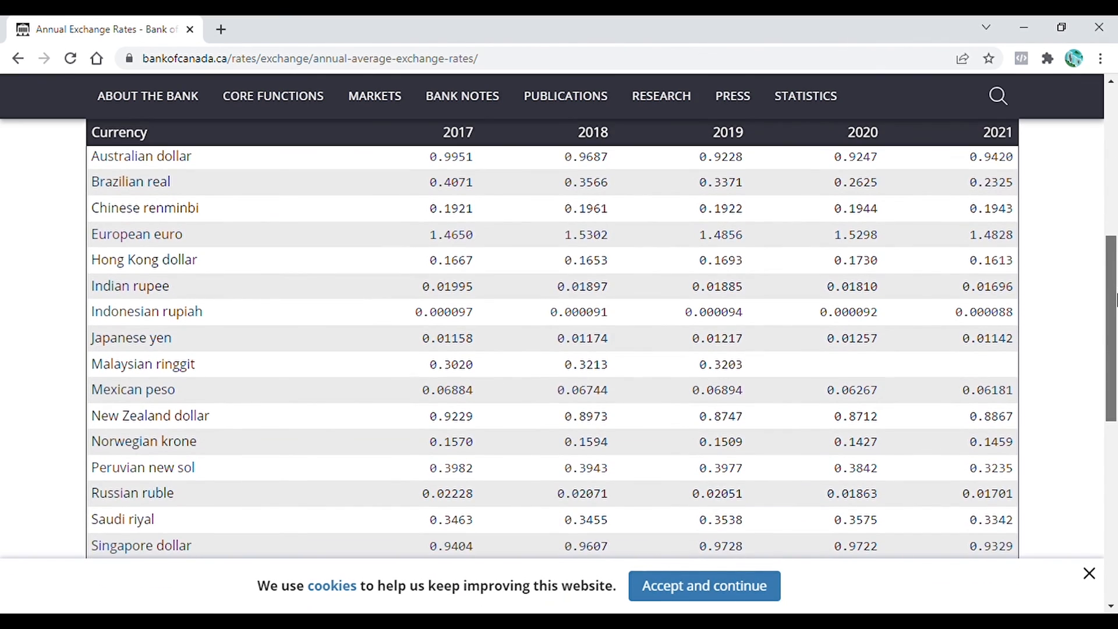
pyautogui.scroll(-3, 1115, 343)
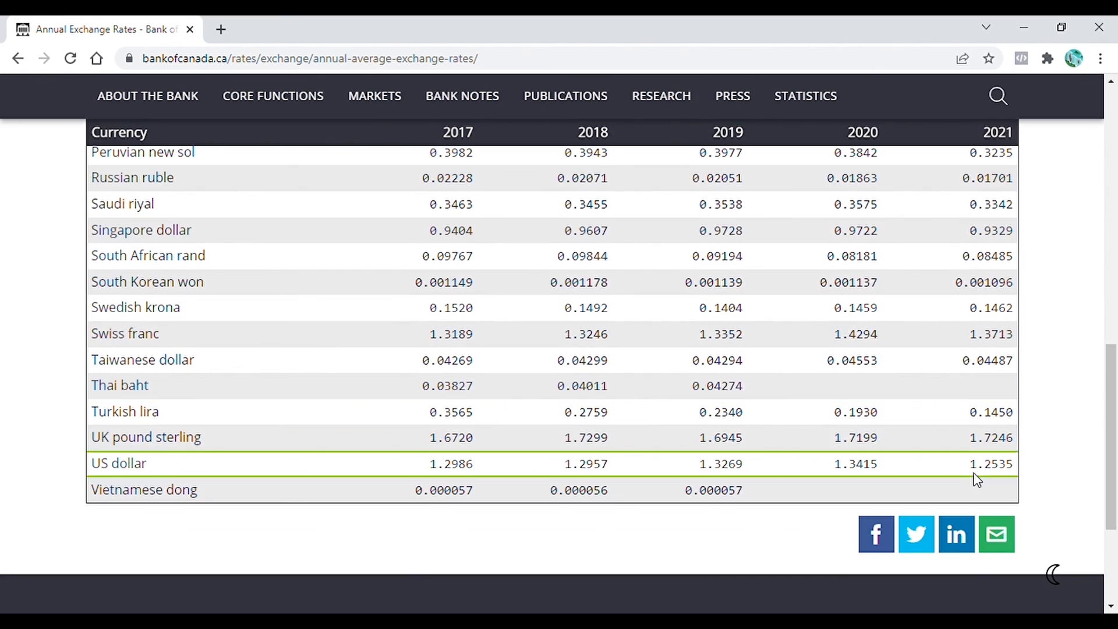
pyautogui.moveTo(970, 470); pyautogui.dragTo(1020, 471)
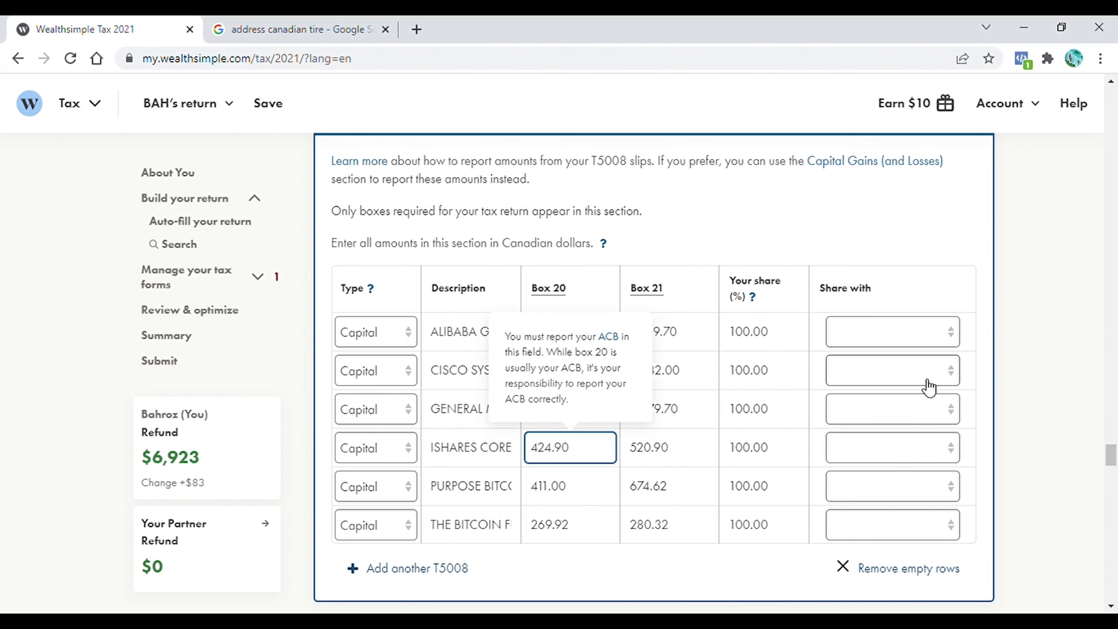
# - Commit the Canadian-dollar Box 20 amounts for the US-dollar T5008 slips
pyautogui.click(1040, 356)
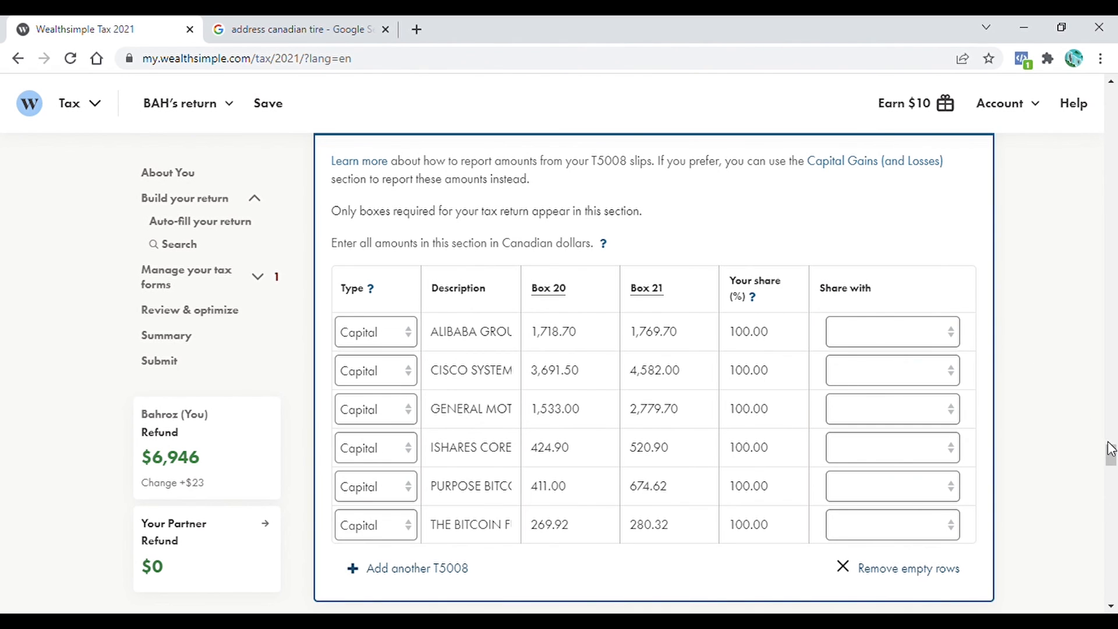
pyautogui.moveTo(1111, 455); pyautogui.dragTo(1112, 477)
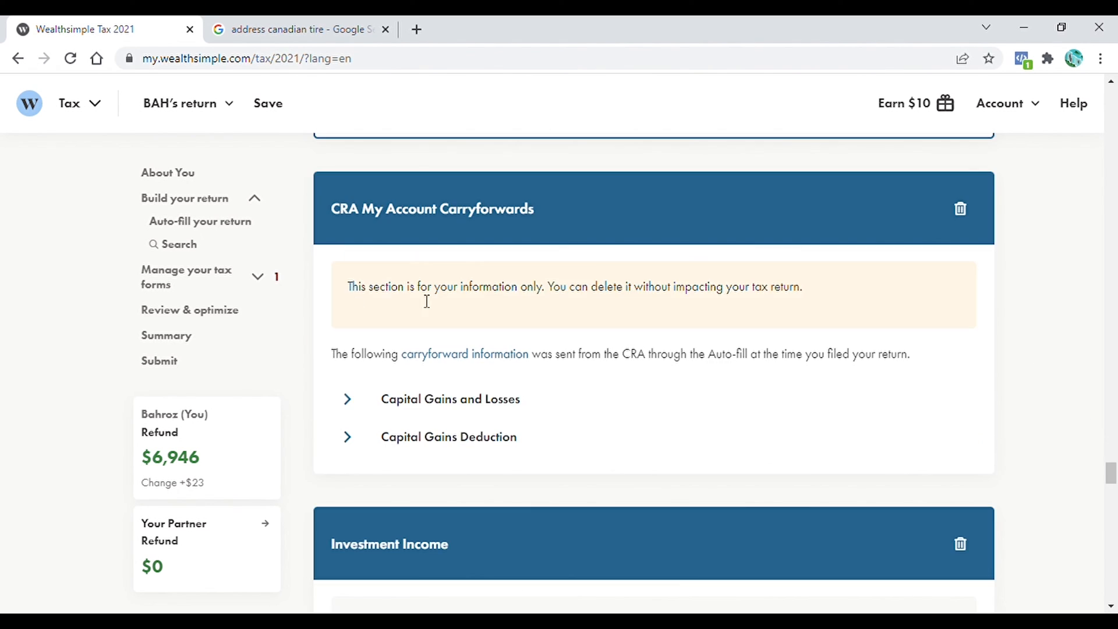
# - Expand the CRA capital gains and losses carryforward table and continue to Review & optimize
pyautogui.scroll(-1, 466, 326)
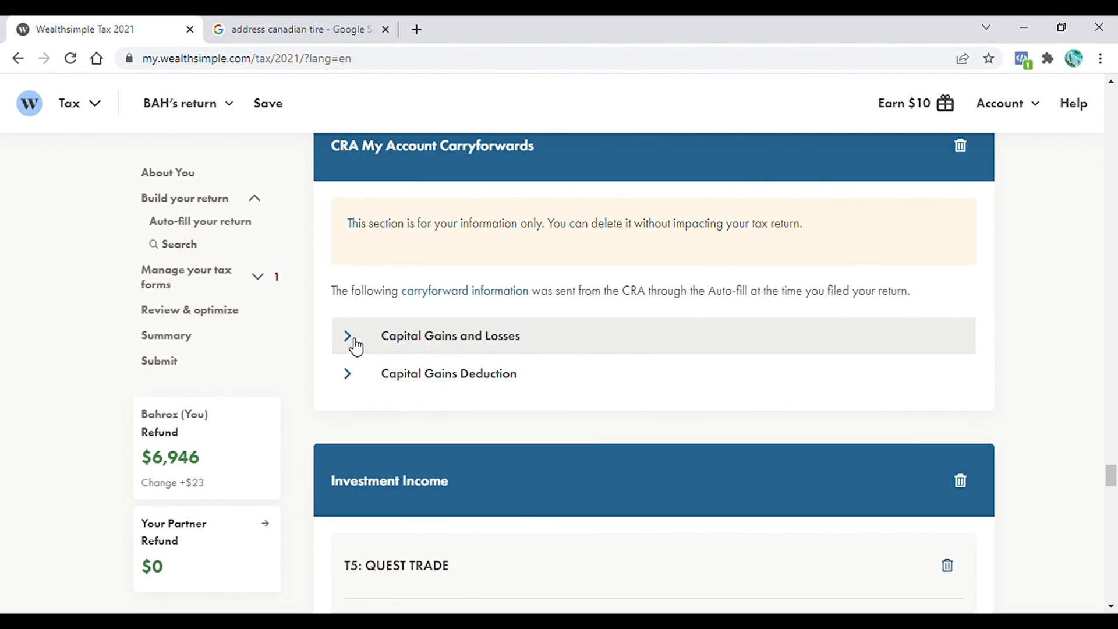
pyautogui.click(354, 342)
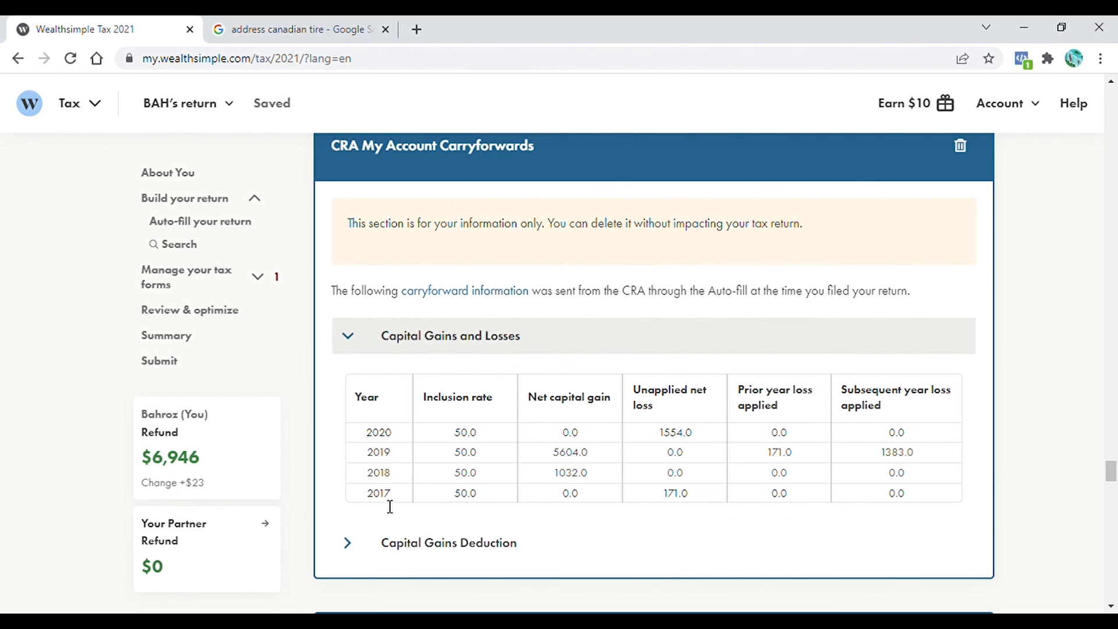
pyautogui.moveTo(1111, 473); pyautogui.dragTo(1111, 490)
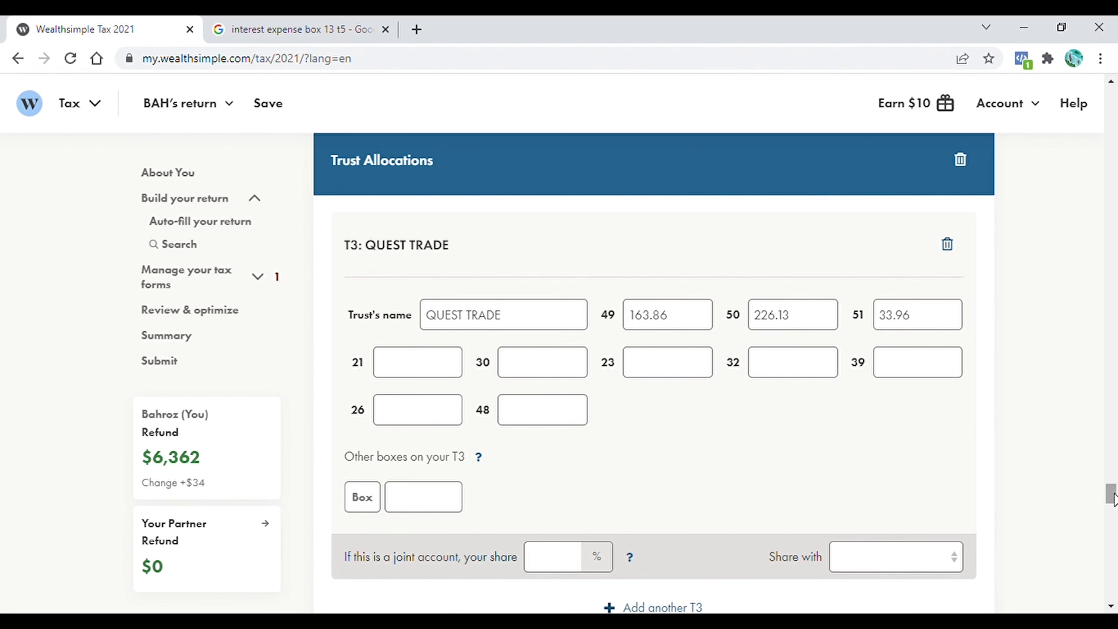
pyautogui.moveTo(1112, 498); pyautogui.dragTo(1112, 533)
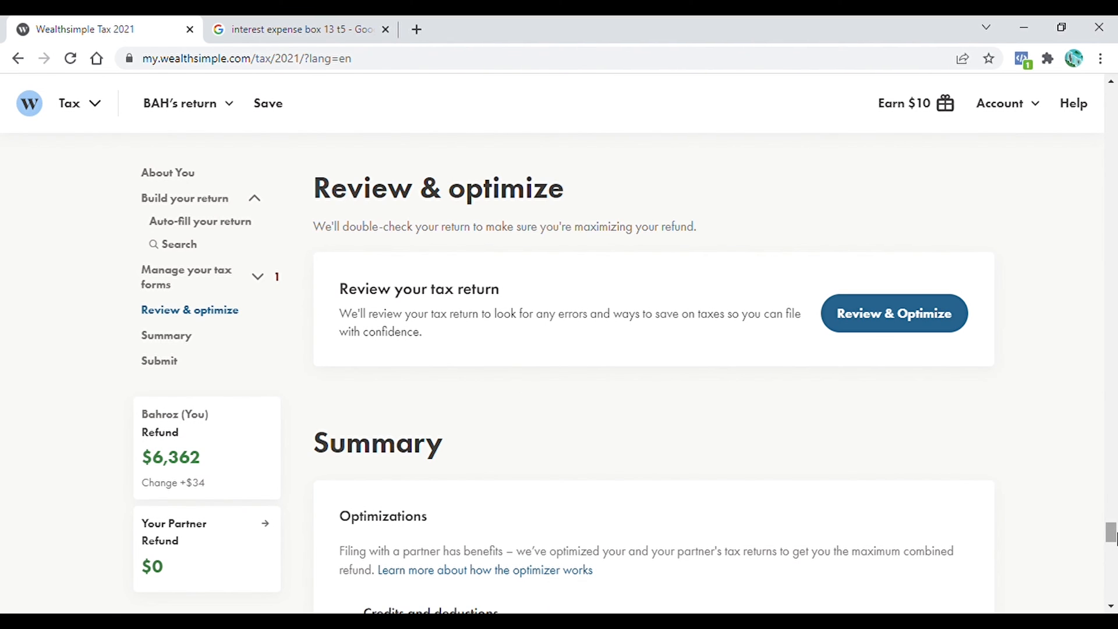
# - Check the saved returns list, then view the Summary with the $6,361.93 combined refund
pyautogui.moveTo(1114, 537); pyautogui.dragTo(1115, 537)
pyautogui.click(232, 104)
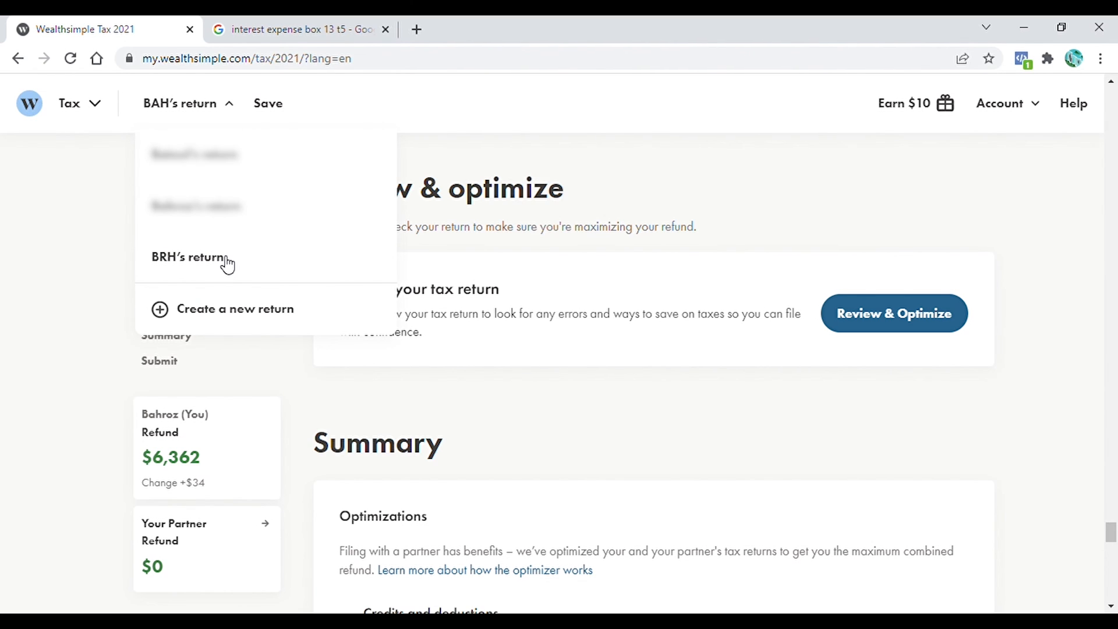
pyautogui.click(737, 228)
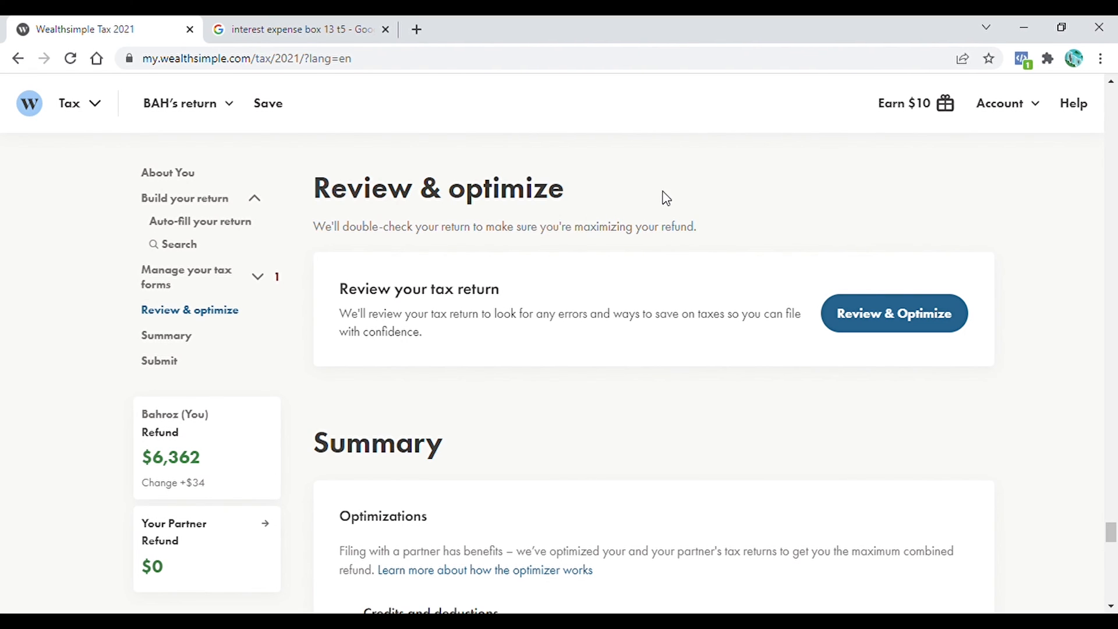
pyautogui.click(918, 320)
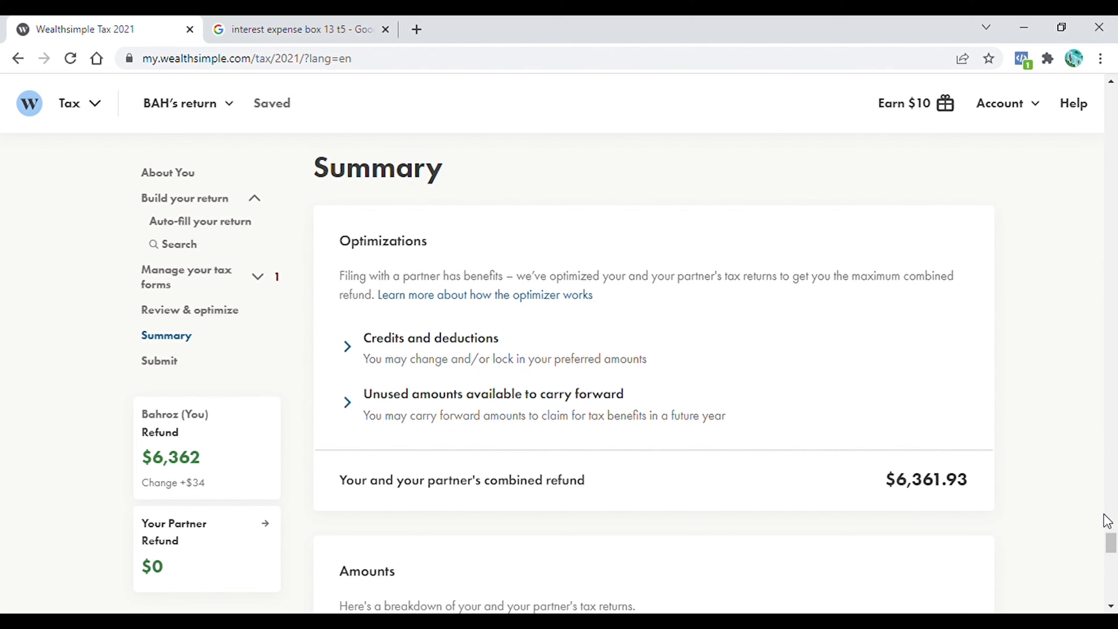
pyautogui.moveTo(1111, 544)
pyautogui.mouseDown()
pyautogui.moveTo(1111, 593)
pyautogui.moveTo(1115, 546)
pyautogui.mouseUp()
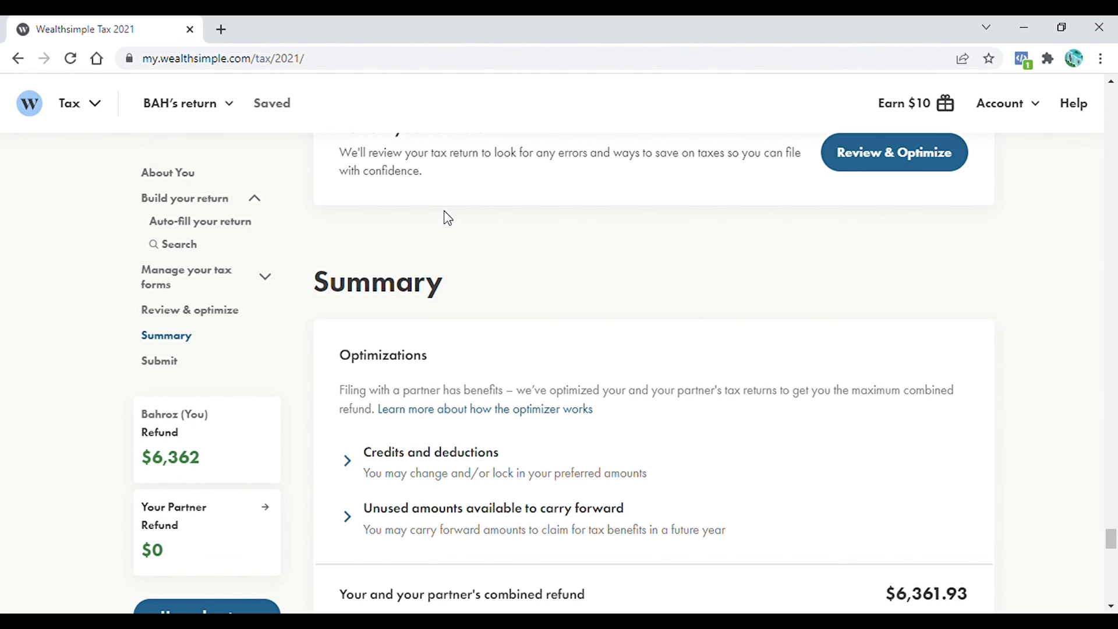
# - Search 'rental in' and add the Rental Income (T776) form to the return
pyautogui.scroll(15, 448, 218)
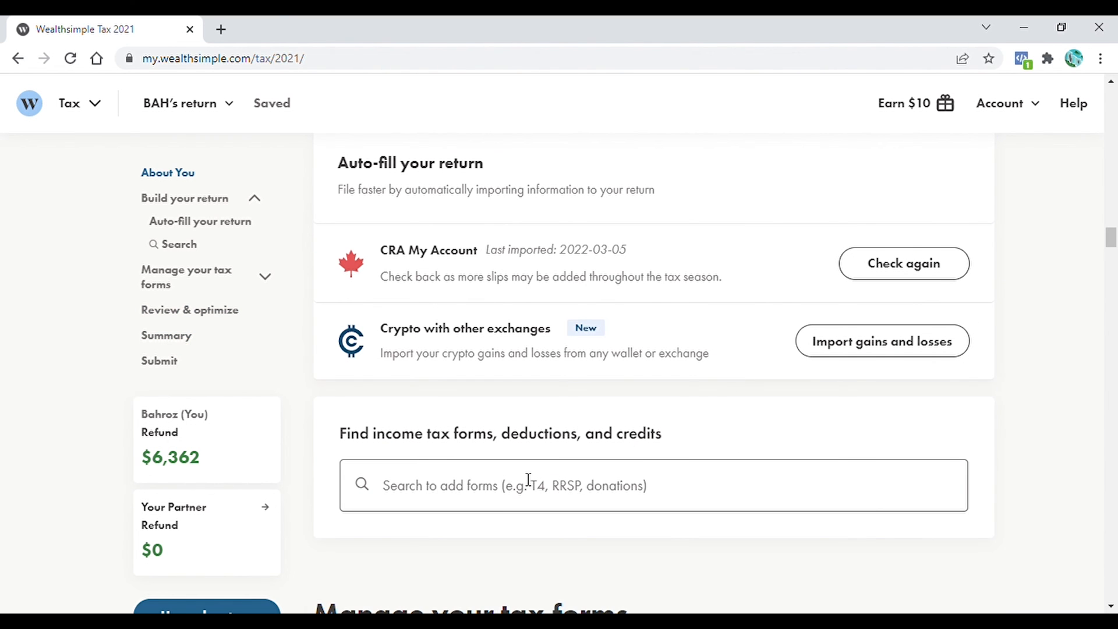
pyautogui.click(502, 497)
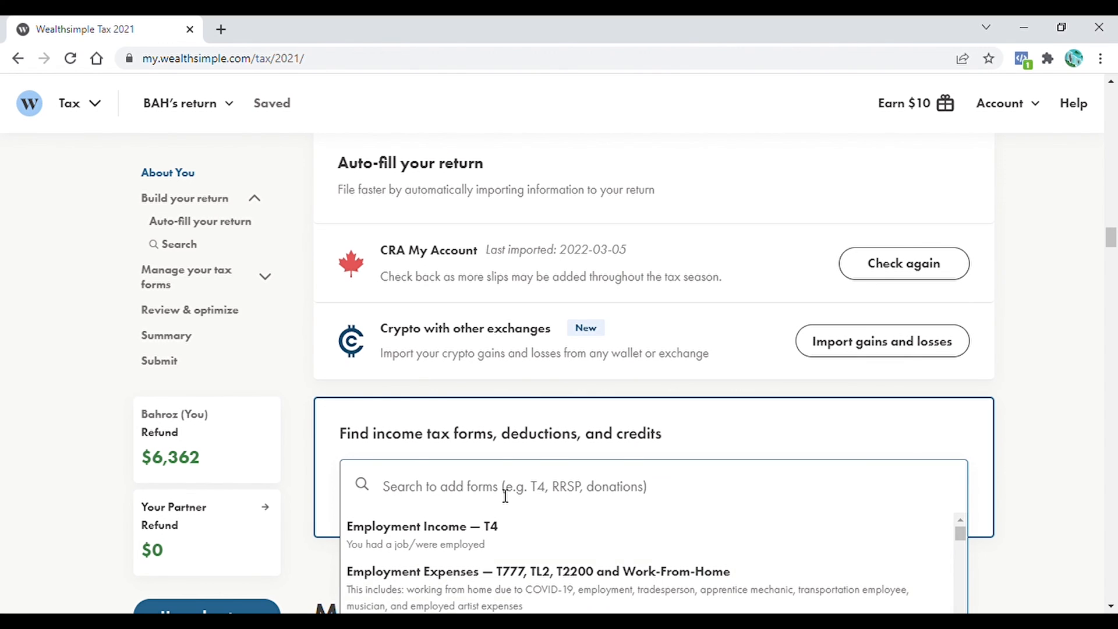
pyautogui.write('rental in')
pyautogui.click(420, 527)
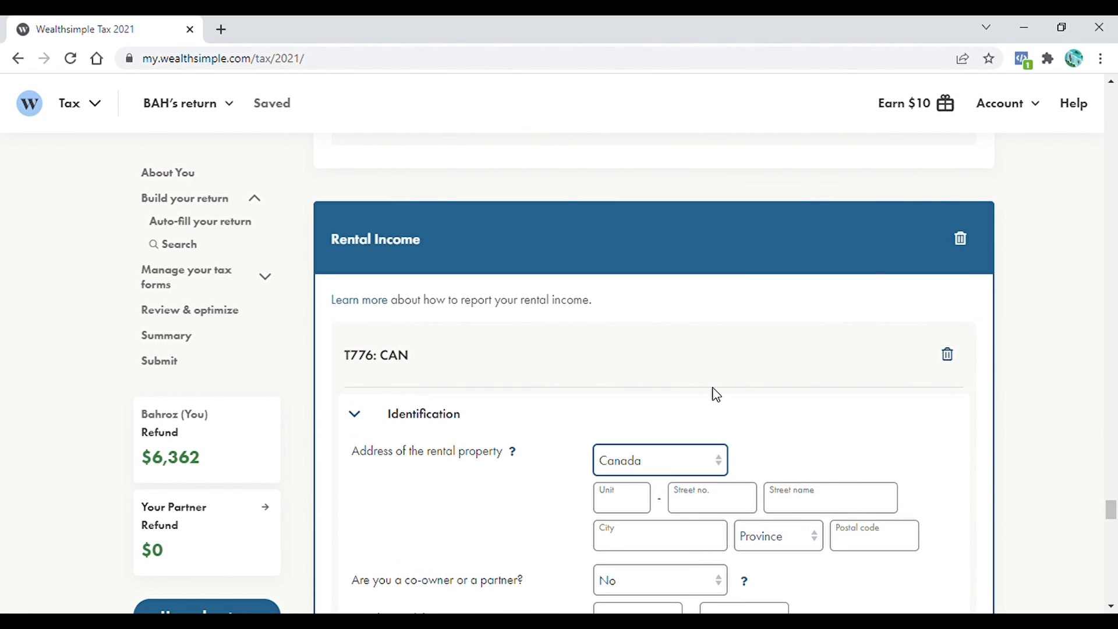
pyautogui.moveTo(1111, 511); pyautogui.dragTo(1111, 518)
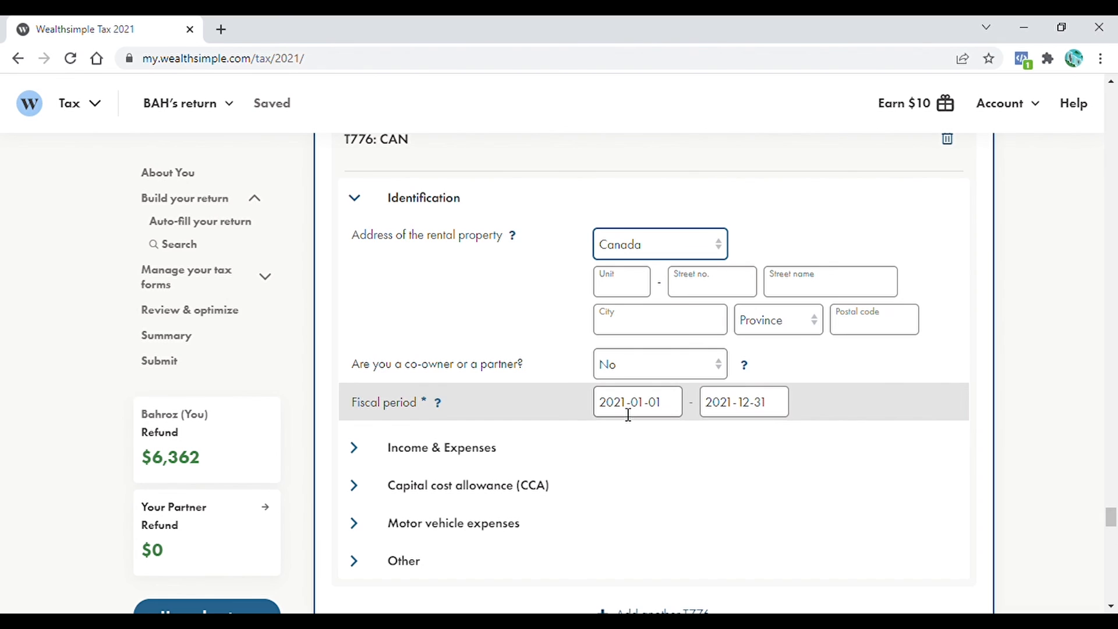
# - Fill in the rental property's street number, street name and city
pyautogui.click(622, 286)
pyautogui.press('Tab')
pyautogui.press('Tab')
pyautogui.click(669, 325)
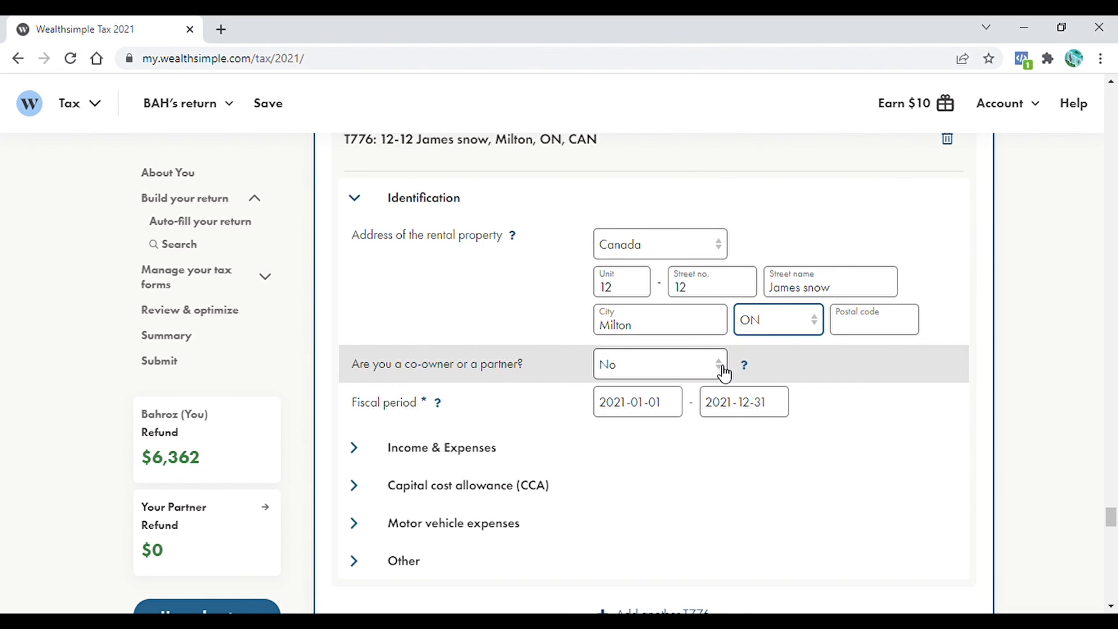
# - Mark the property as co-owned and give each of the two co-owners a 50% share
pyautogui.click(722, 366)
pyautogui.click(675, 399)
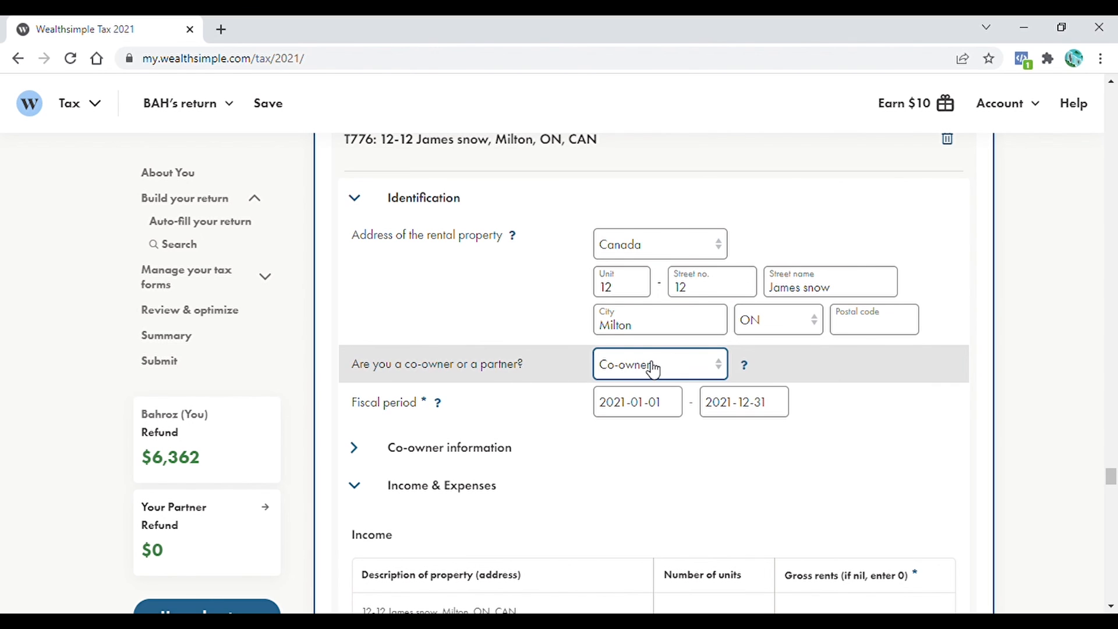
pyautogui.click(355, 447)
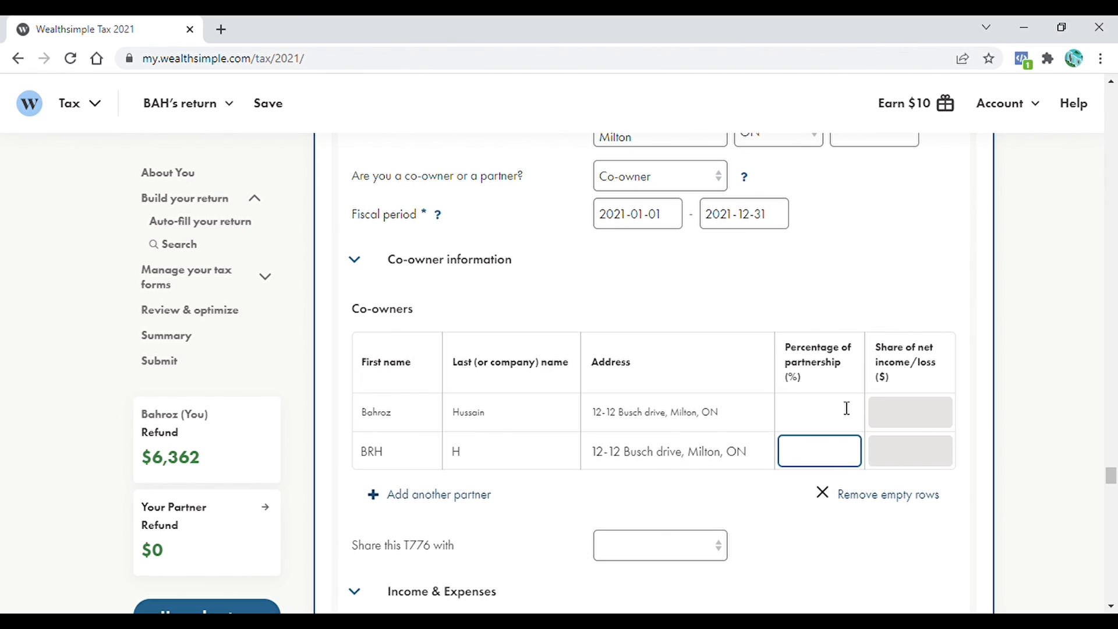
pyautogui.write('50')
pyautogui.click(829, 422)
pyautogui.write('50')
pyautogui.scroll(-2, 1058, 417)
# - Share this T776 with the partner's return
pyautogui.click(723, 420)
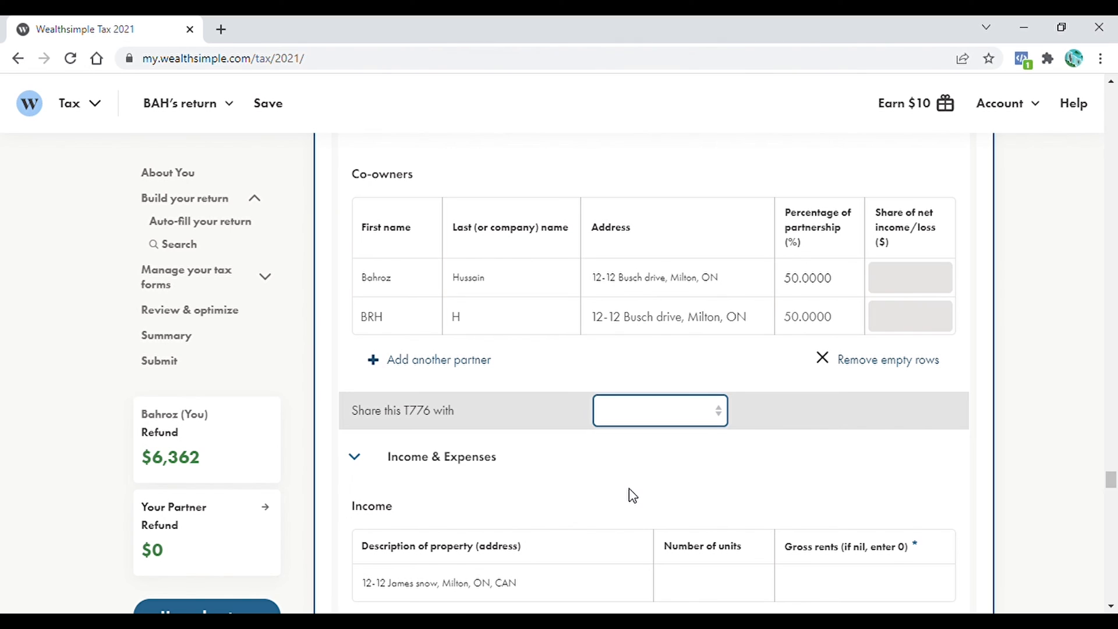
pyautogui.click(630, 489)
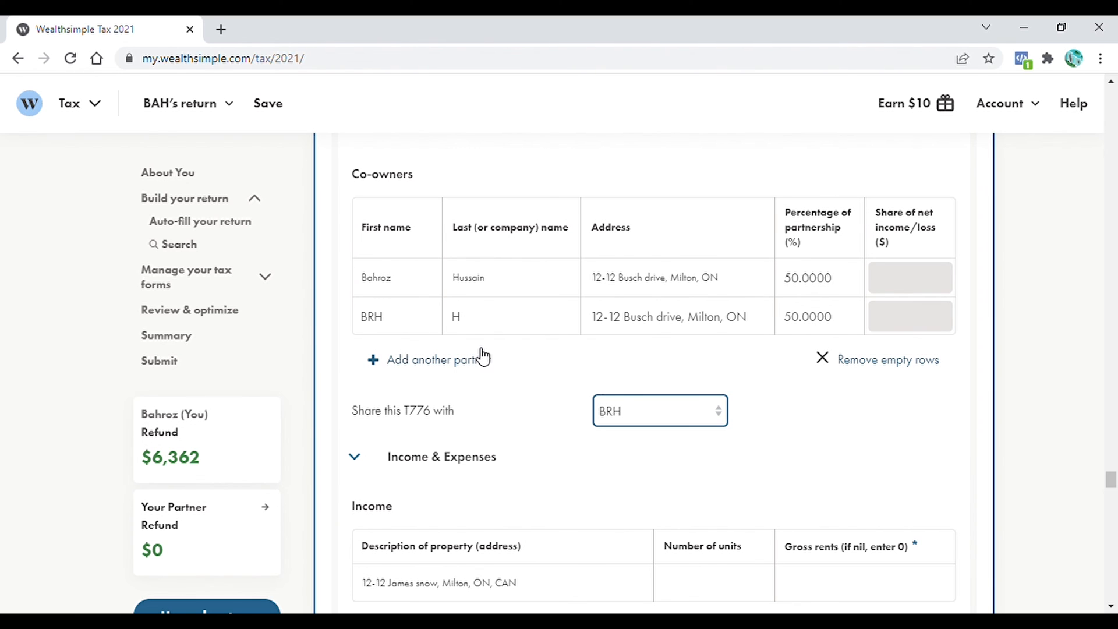
pyautogui.scroll(-2, 1111, 484)
pyautogui.moveTo(1112, 485); pyautogui.dragTo(1112, 494)
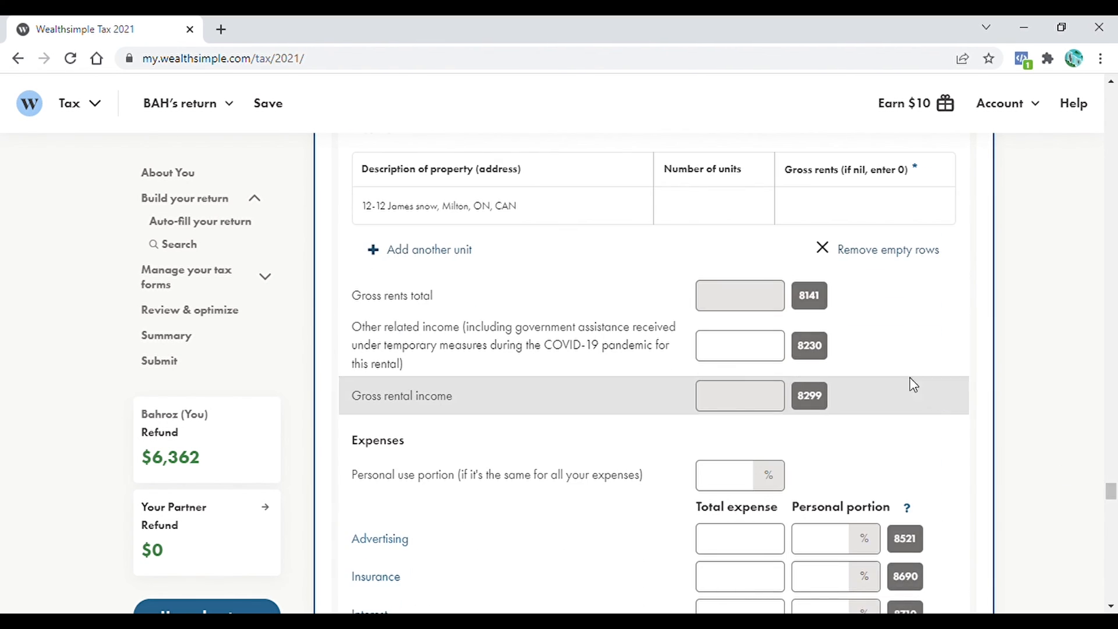
pyautogui.scroll(2, 910, 376)
pyautogui.click(774, 329)
# - Set one rental unit and a 0% personal-use portion for all expenses
pyautogui.write('1')
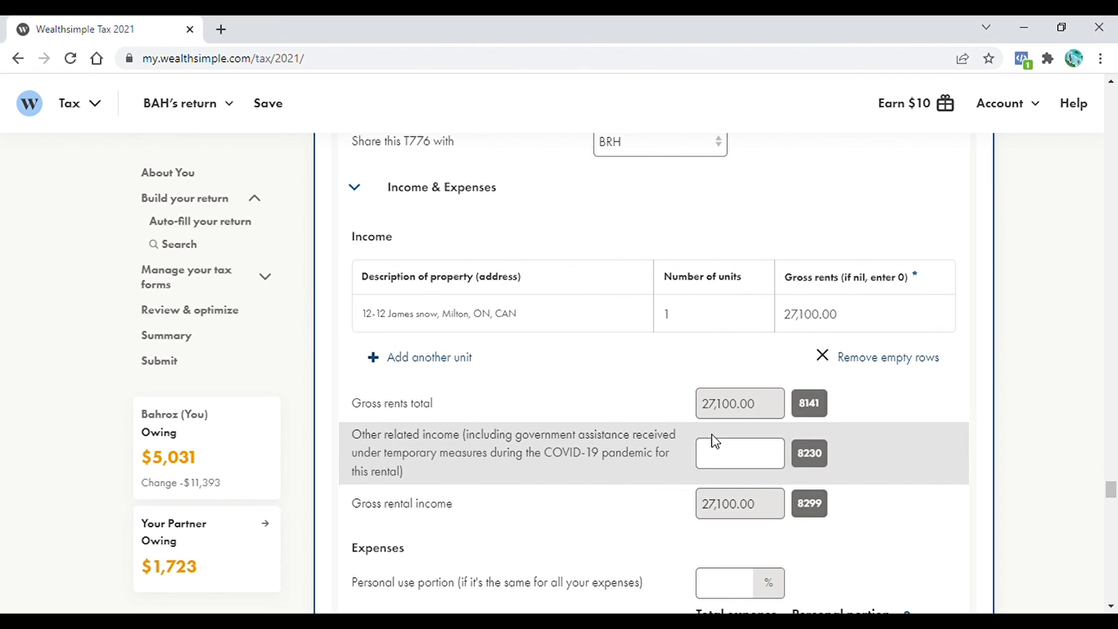
pyautogui.scroll(-2, 732, 417)
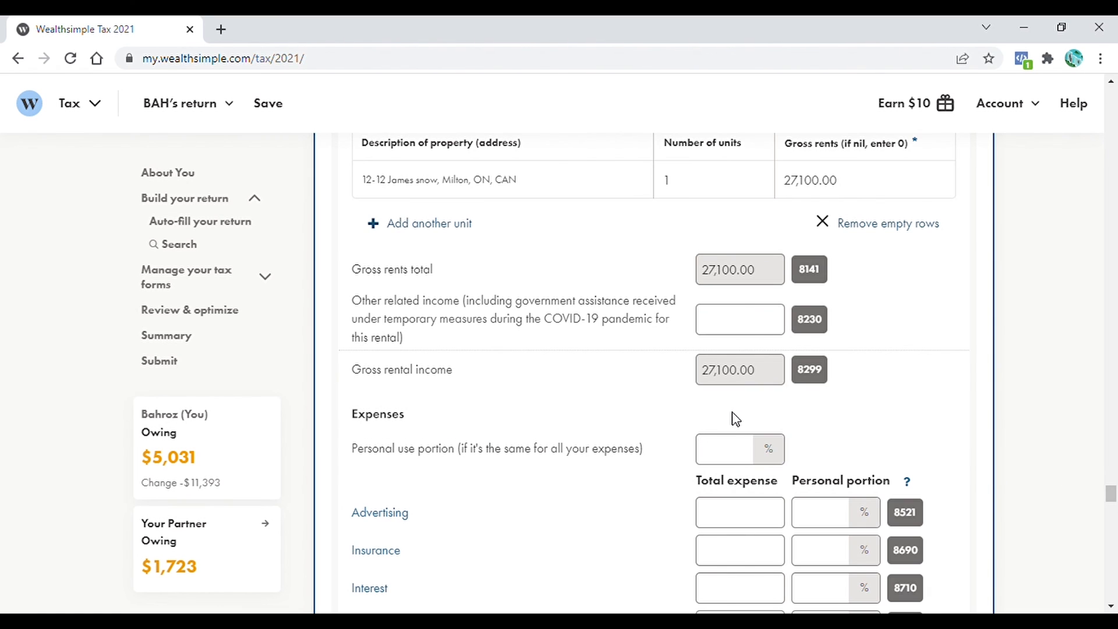
pyautogui.scroll(-3, 863, 382)
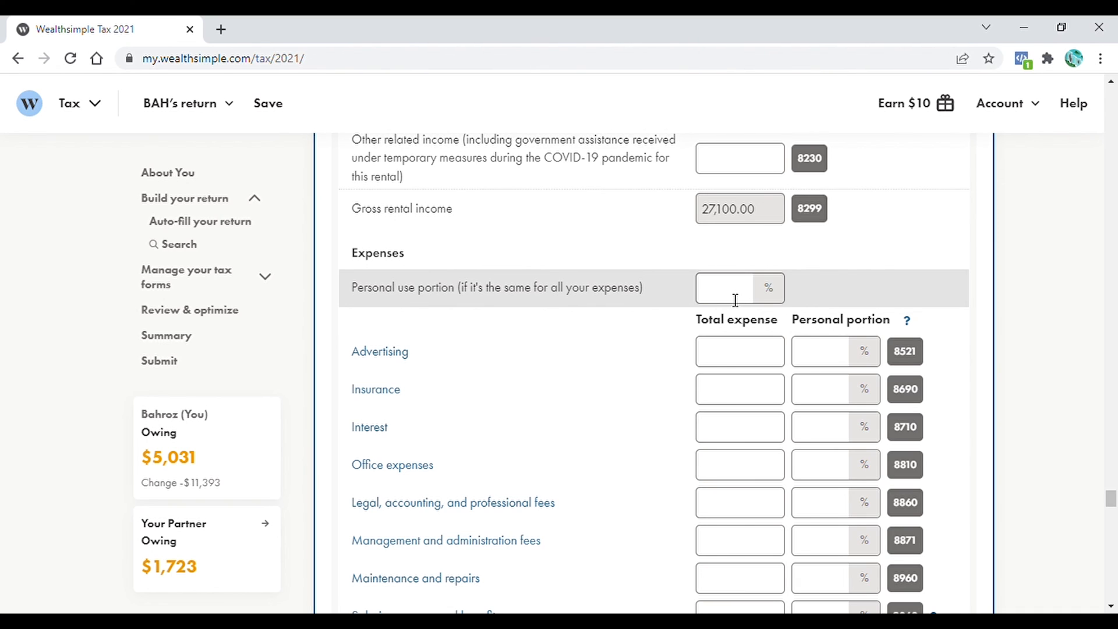
pyautogui.click(735, 299)
pyautogui.write('0')
pyautogui.click(751, 355)
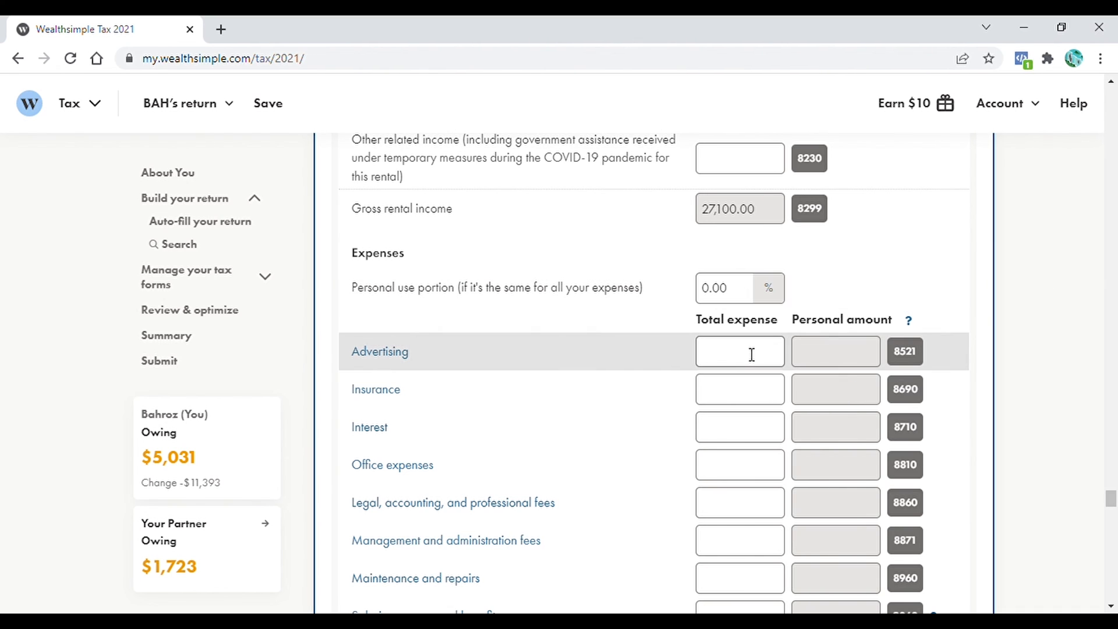
# - Paste the Advertising, Insurance and Interest (13,420.00) expense totals
pyautogui.click(728, 359)
pyautogui.write('3,164.00')
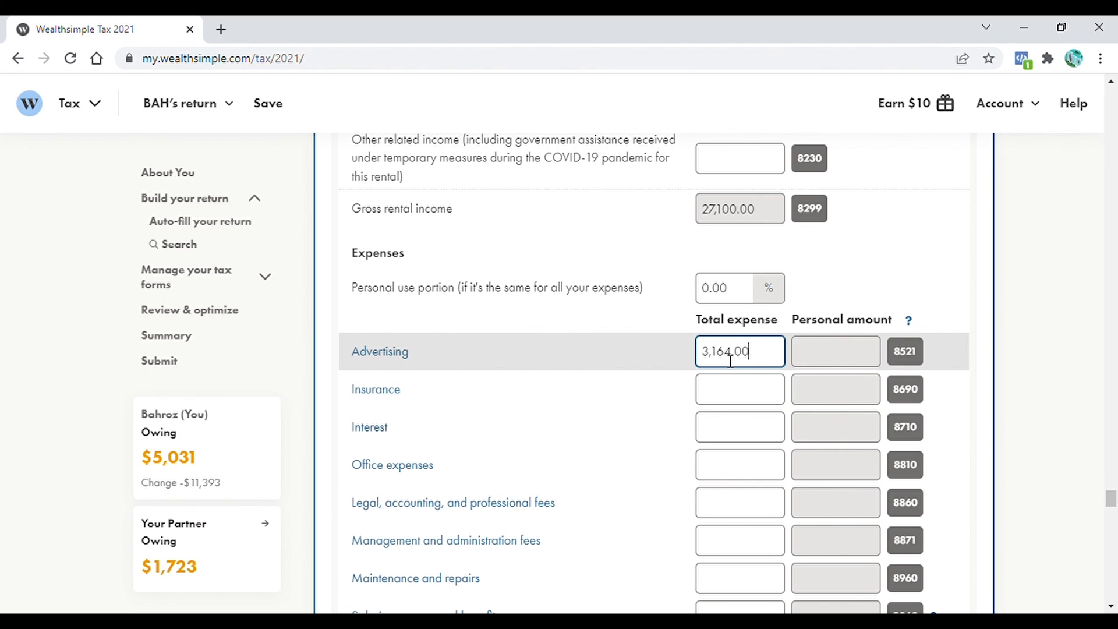
pyautogui.click(745, 396)
pyautogui.write('896.00')
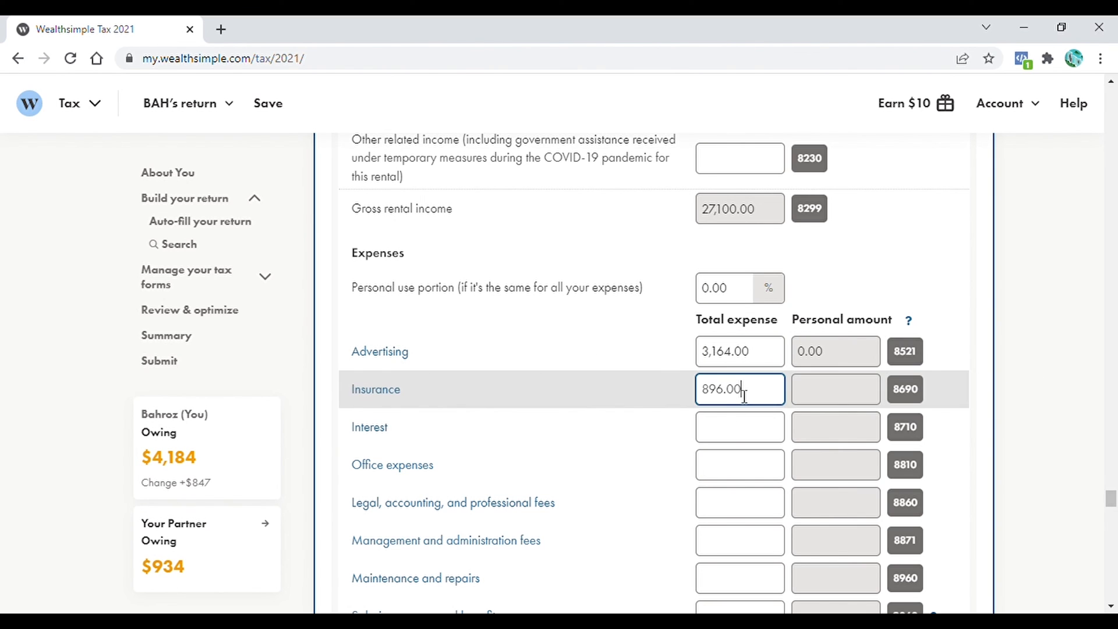
pyautogui.click(754, 434)
pyautogui.write('13,420')
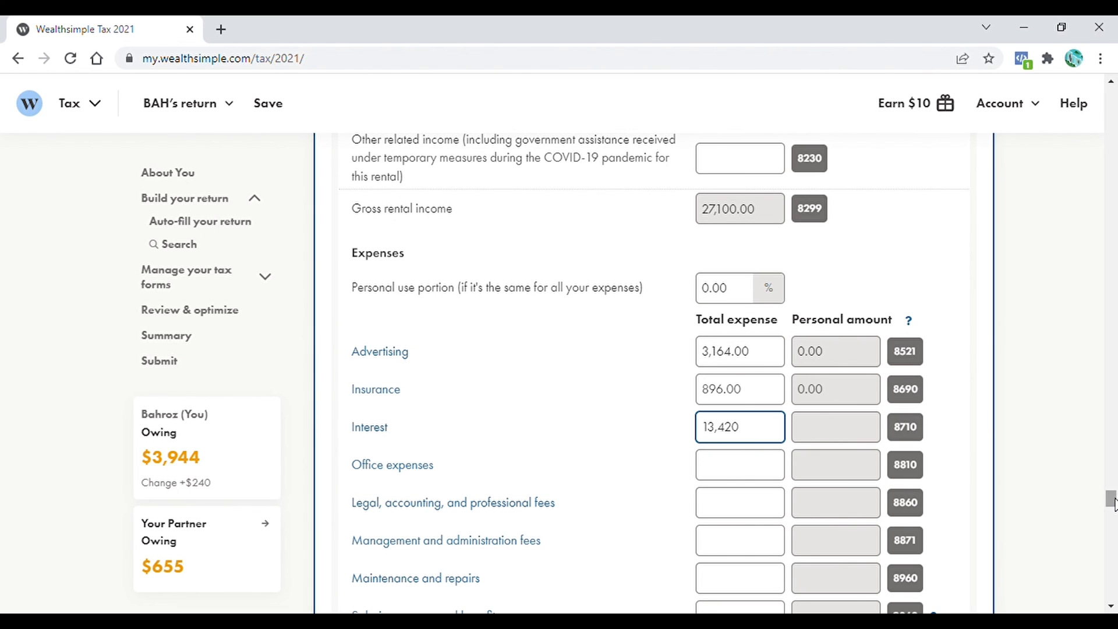
# - Enter property taxes 3,663.00, travel 1,442.00, utilities 600 and maintenance and repairs 500
pyautogui.scroll(-3, 1112, 495)
pyautogui.click(736, 504)
pyautogui.write('3,663.00')
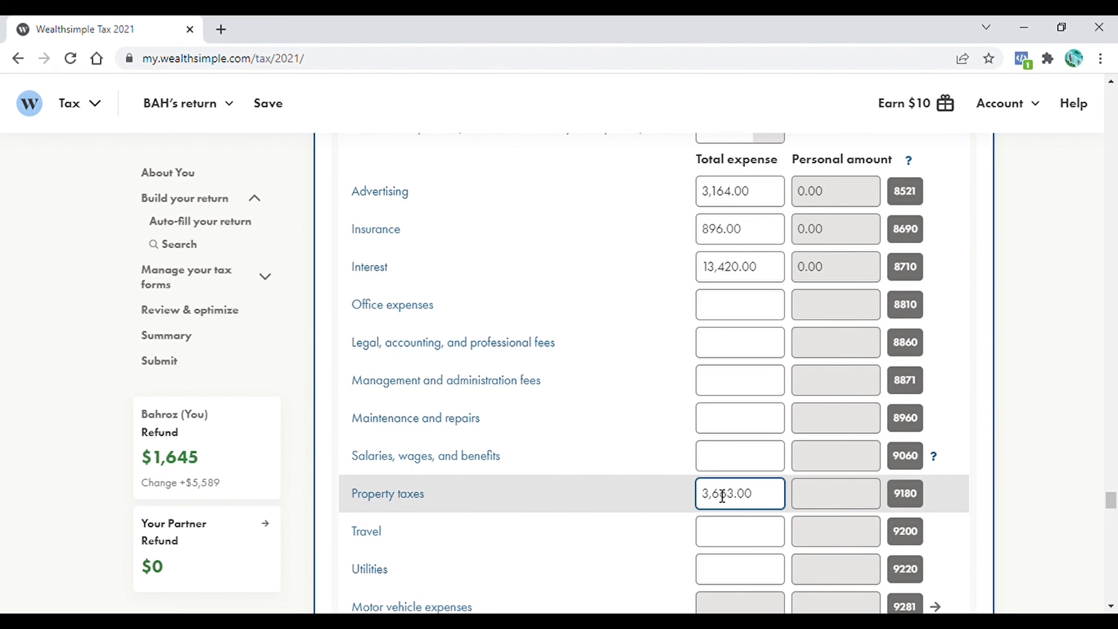
pyautogui.click(740, 543)
pyautogui.write('1,442.00')
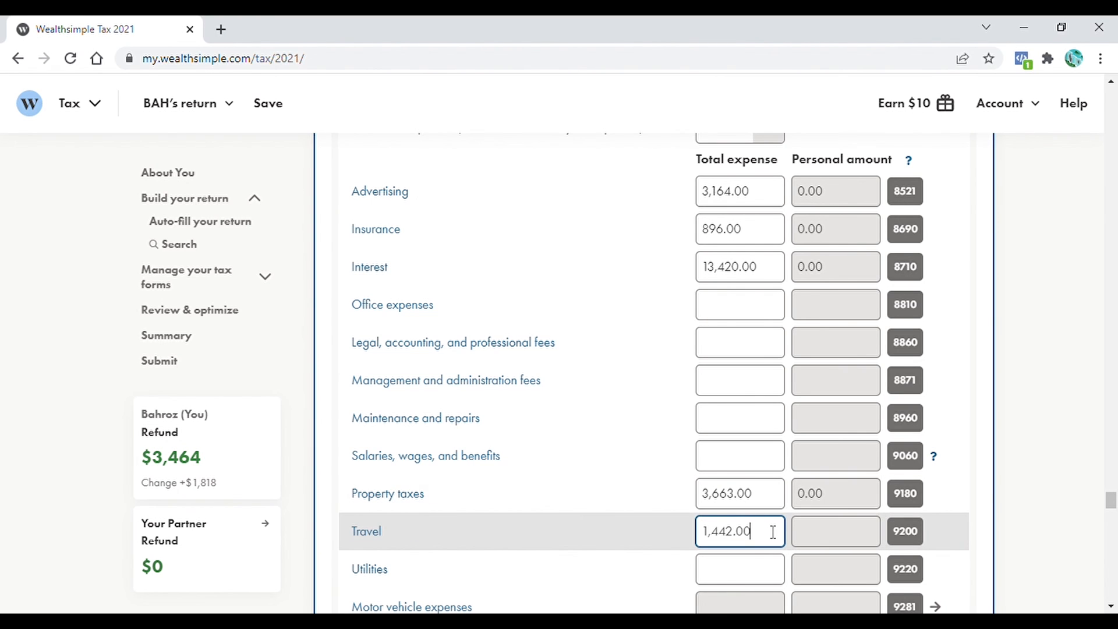
pyautogui.scroll(-1, 773, 531)
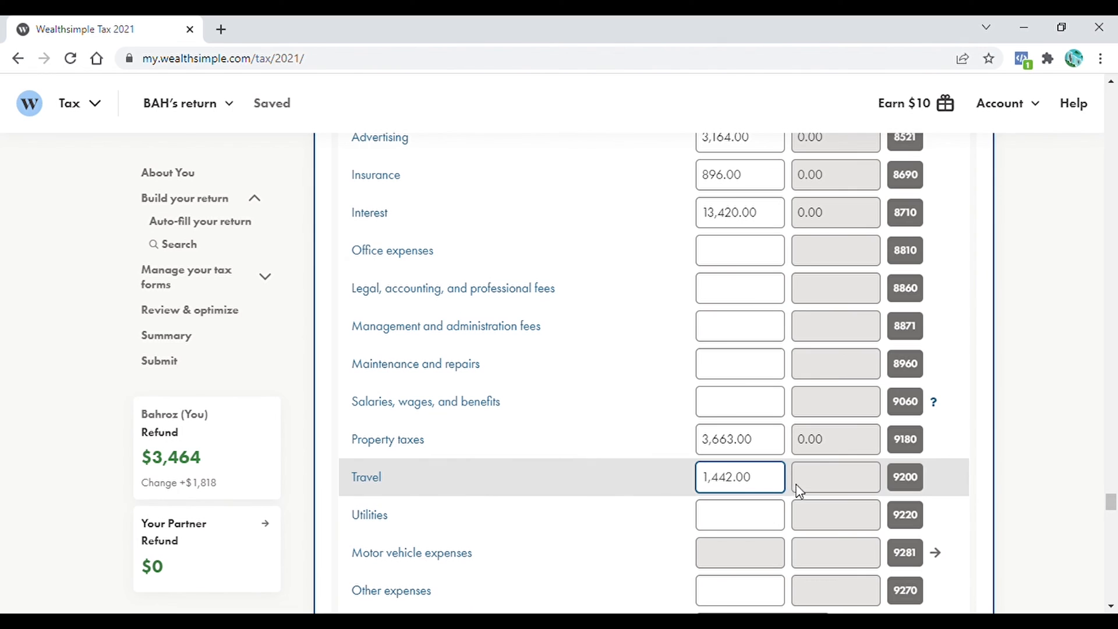
pyautogui.press('Tab')
pyautogui.write('600')
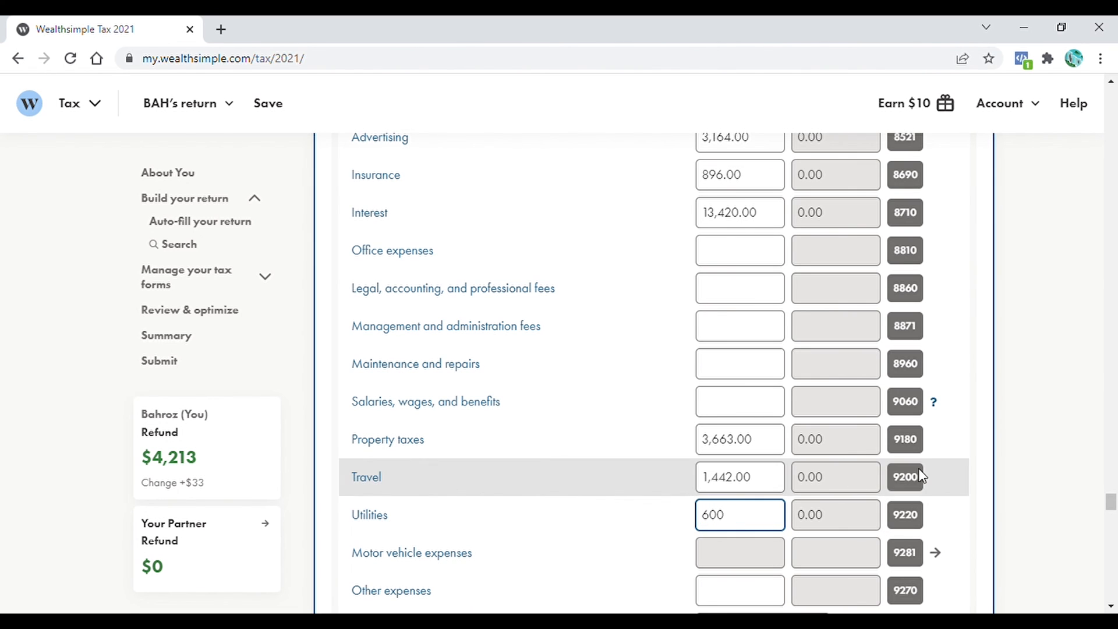
pyautogui.scroll(-2, 736, 268)
pyautogui.click(739, 269)
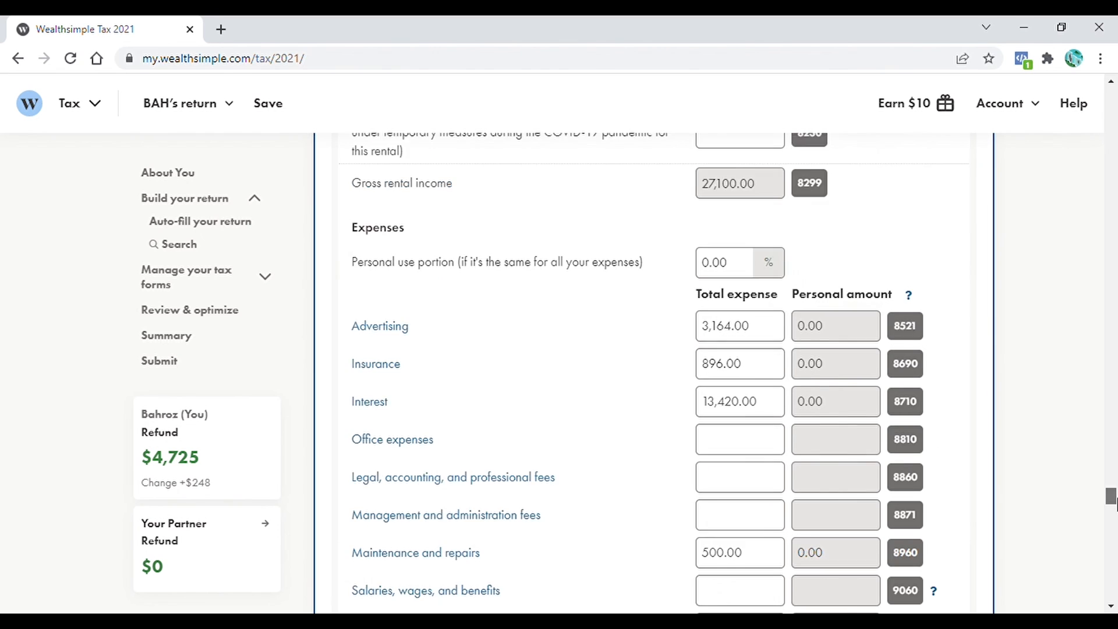
pyautogui.moveTo(1117, 499); pyautogui.dragTo(1117, 494)
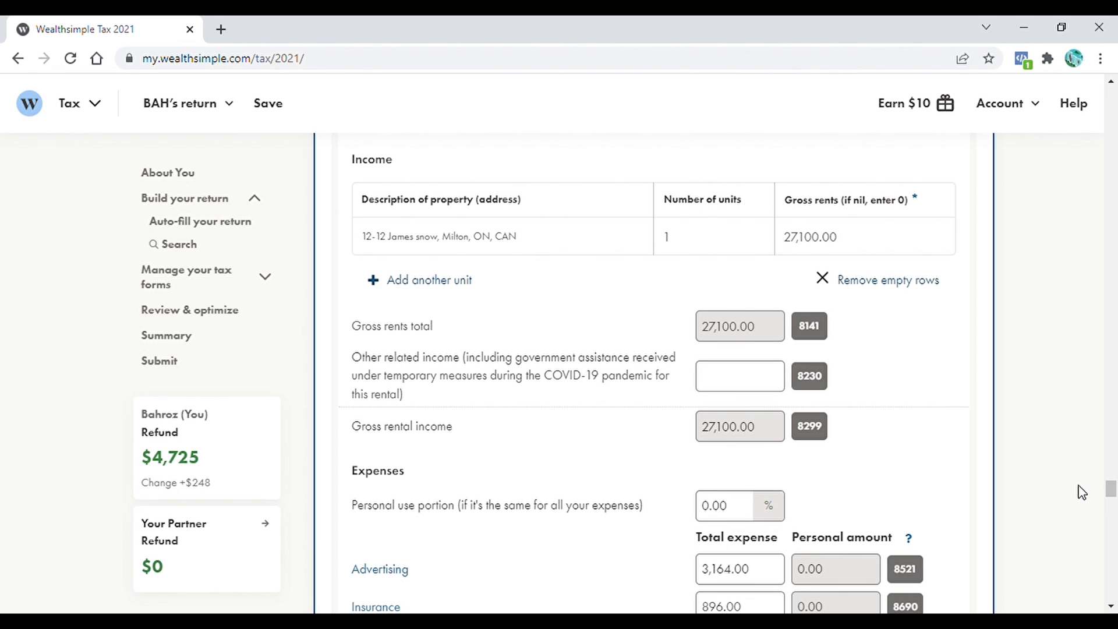
# - Review net rental income 3,415.00 and the 1,707.50 co-owner share, then paste the business income form name into form search
pyautogui.moveTo(1111, 489); pyautogui.dragTo(1112, 505)
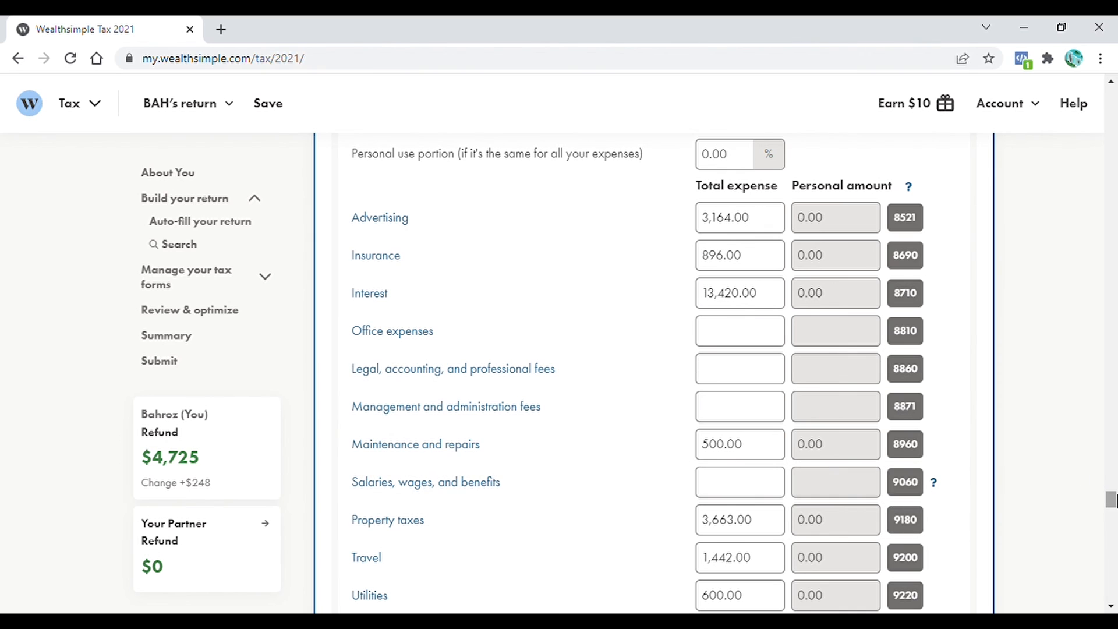
pyautogui.scroll(-1, 1110, 501)
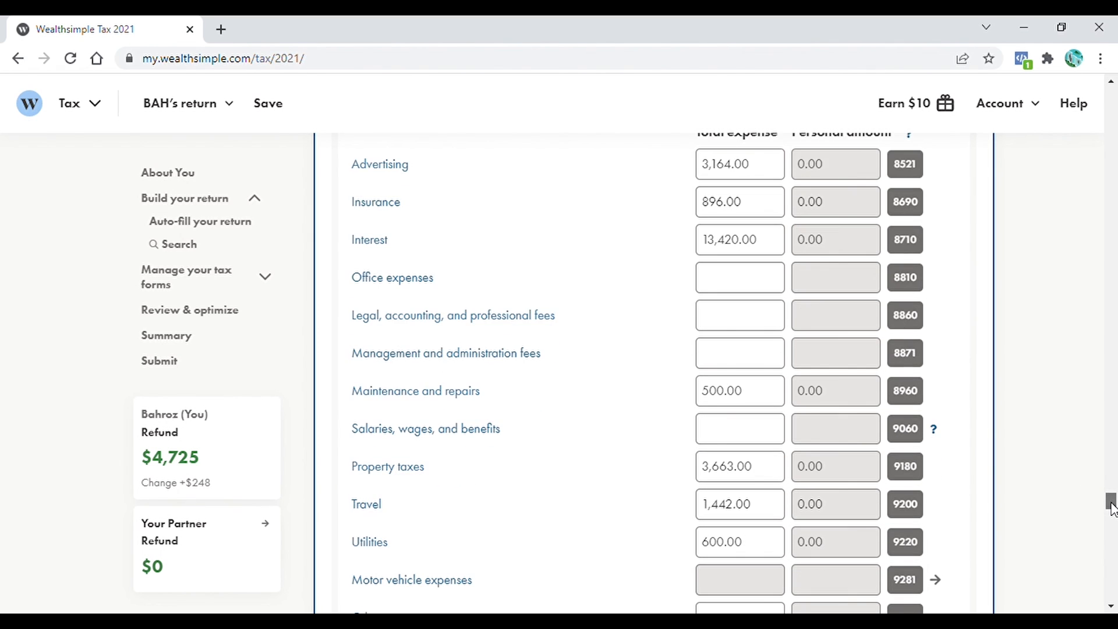
pyautogui.scroll(5, 850, 311)
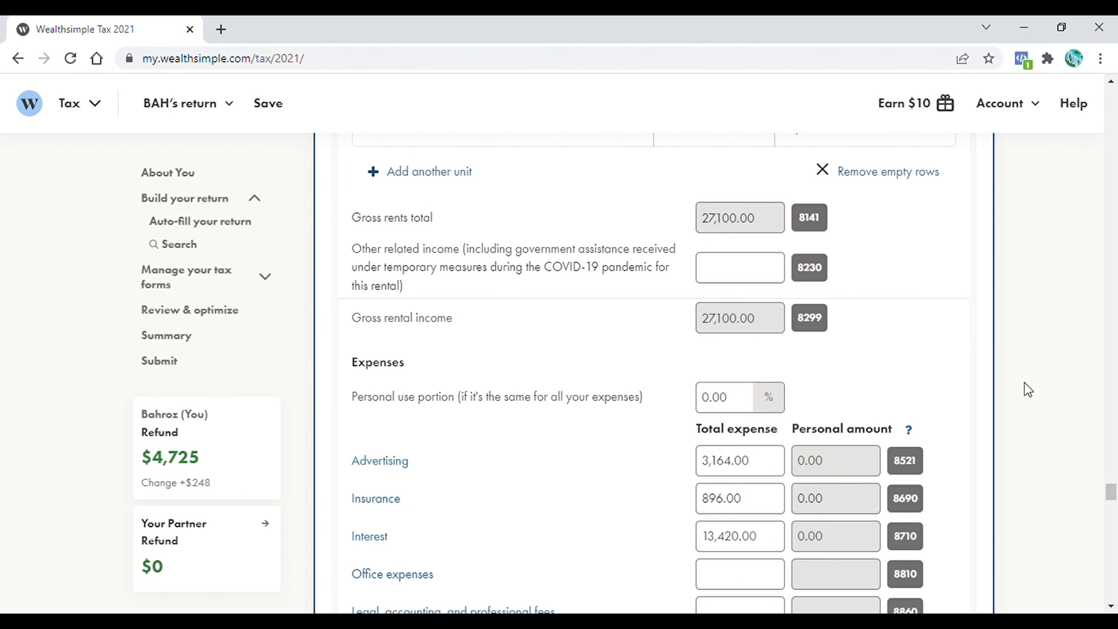
pyautogui.moveTo(1112, 498); pyautogui.dragTo(1112, 505)
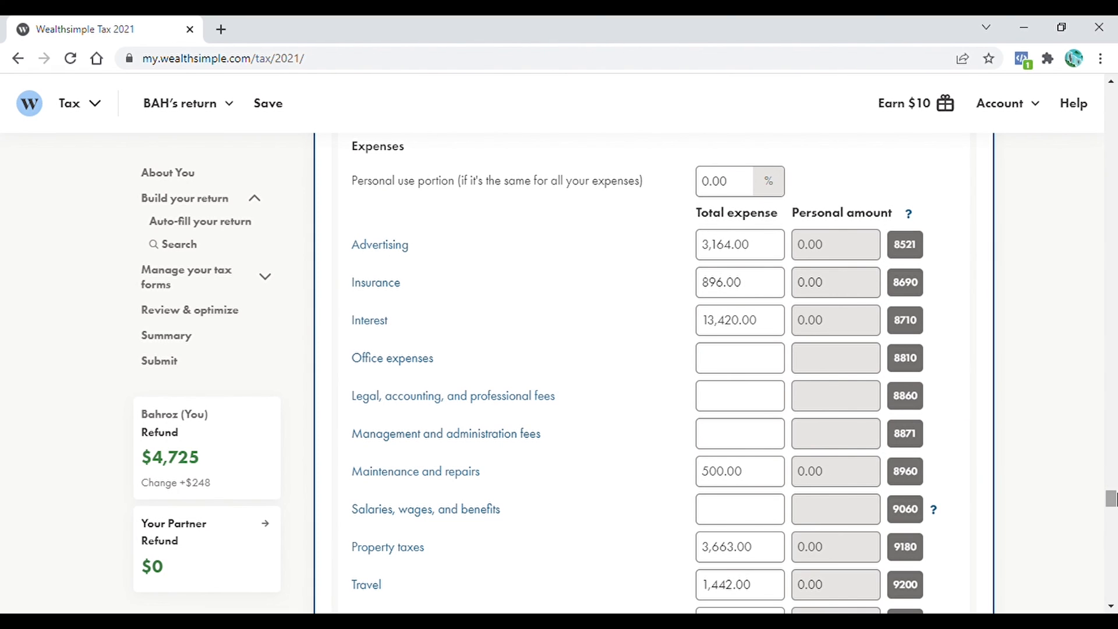
pyautogui.moveTo(1114, 499); pyautogui.dragTo(1113, 515)
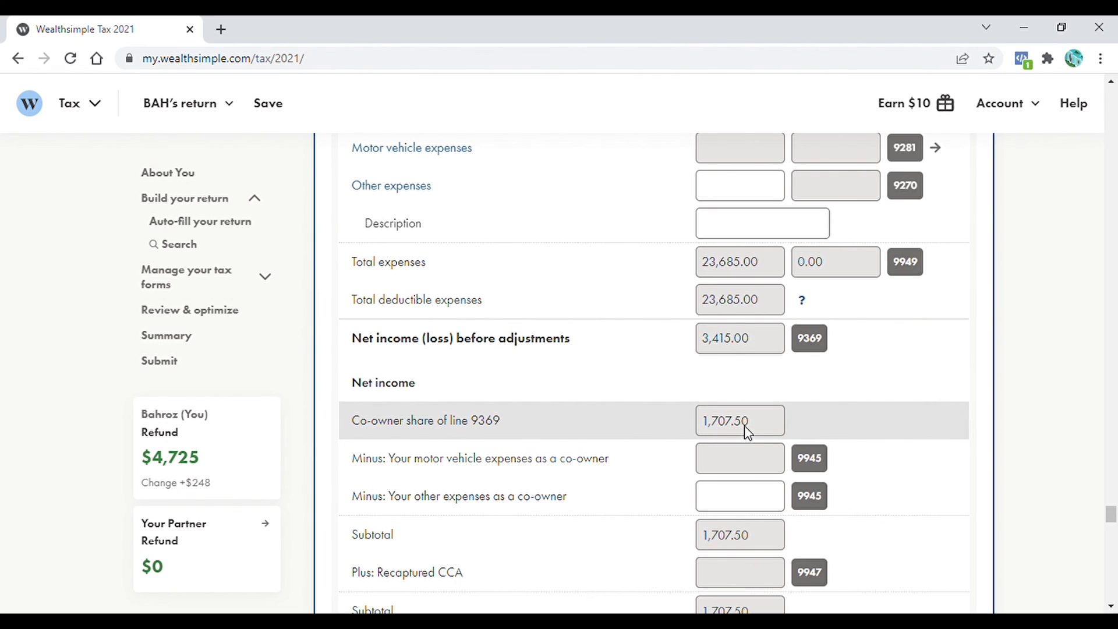
pyautogui.moveTo(1108, 513); pyautogui.dragTo(1113, 233)
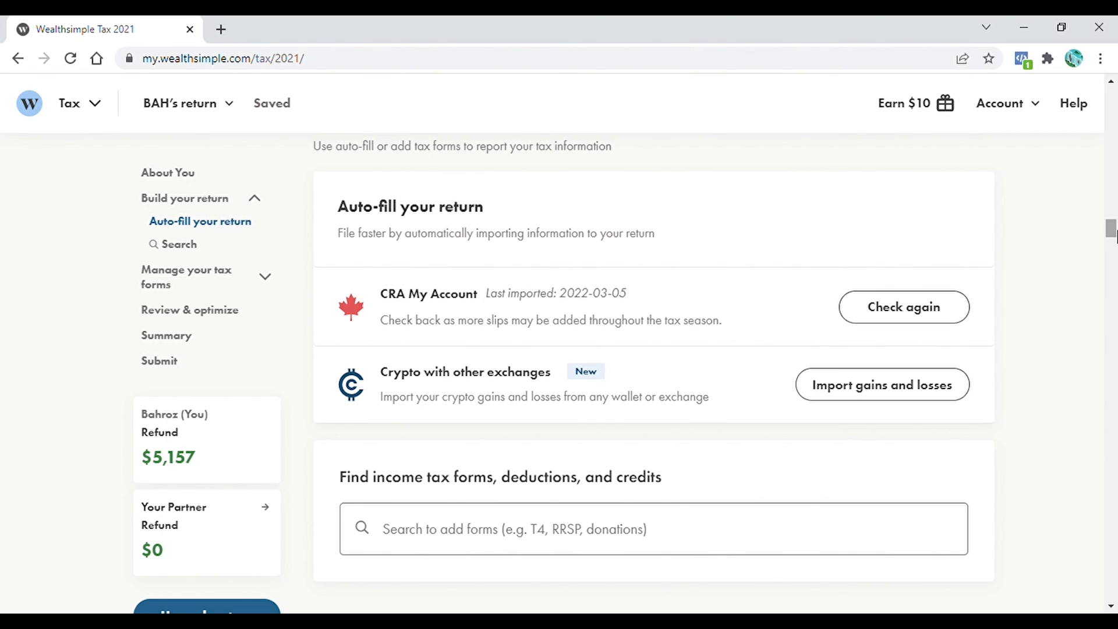
pyautogui.click(590, 531)
pyautogui.write('Business, Professional, and Commission Income')
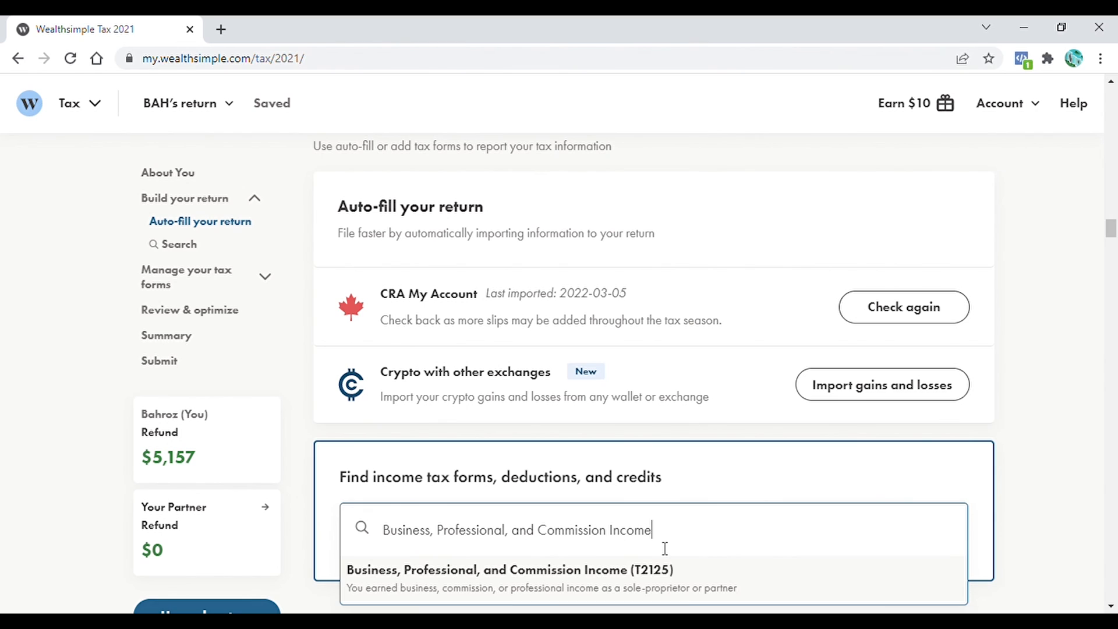
# - Add a T2125 for The Samadhin Initiative, selling Yoga accessories
pyautogui.click(563, 584)
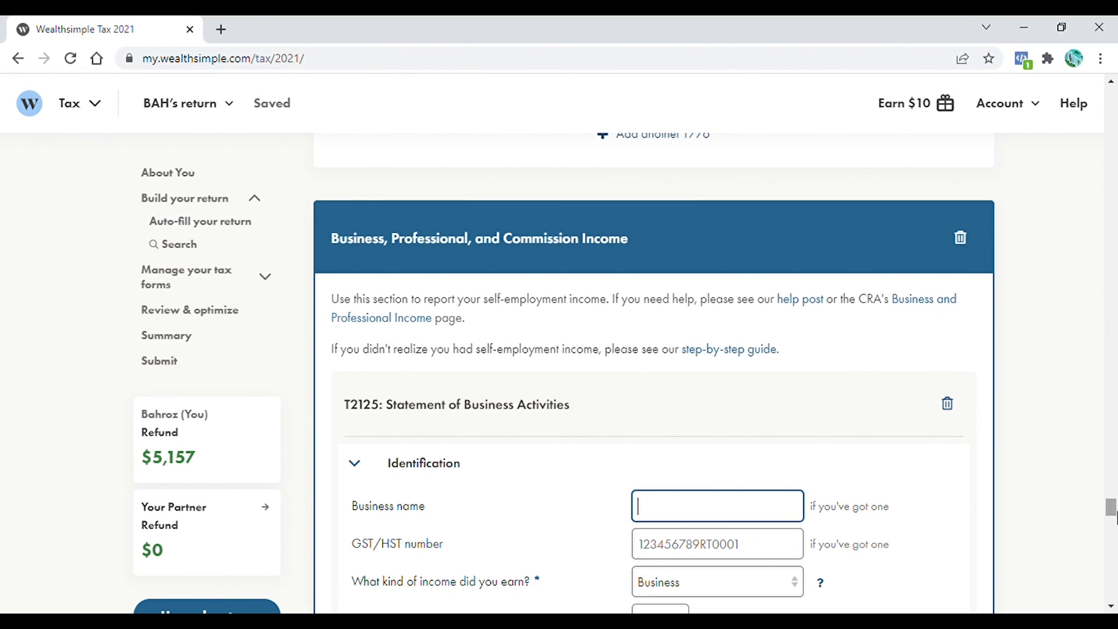
pyautogui.scroll(-4, 1111, 512)
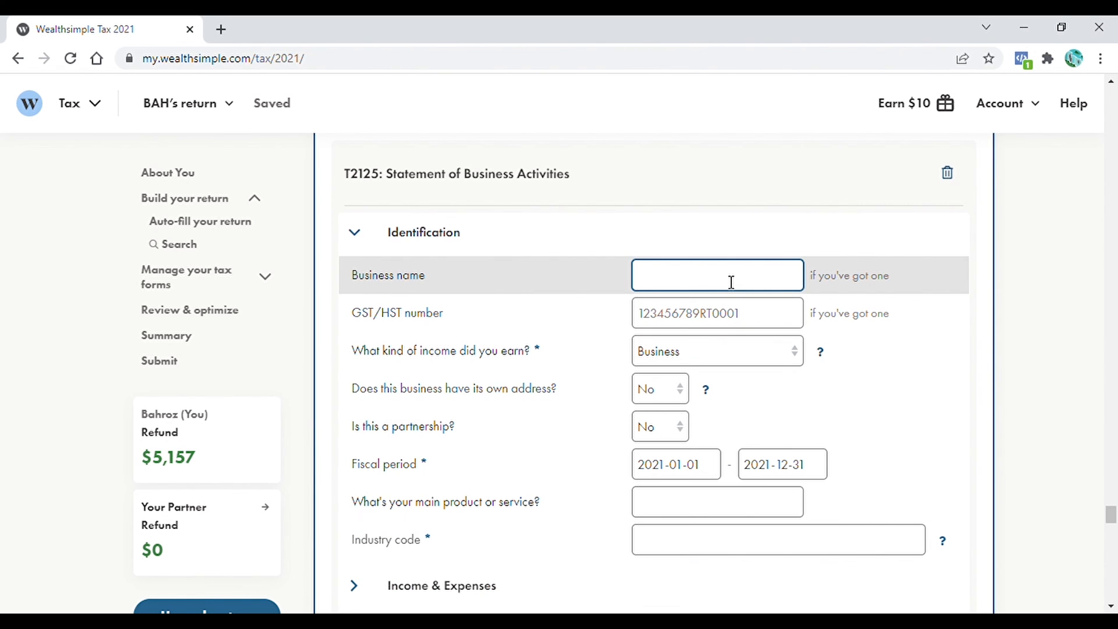
pyautogui.write('The Samadhin Initiative')
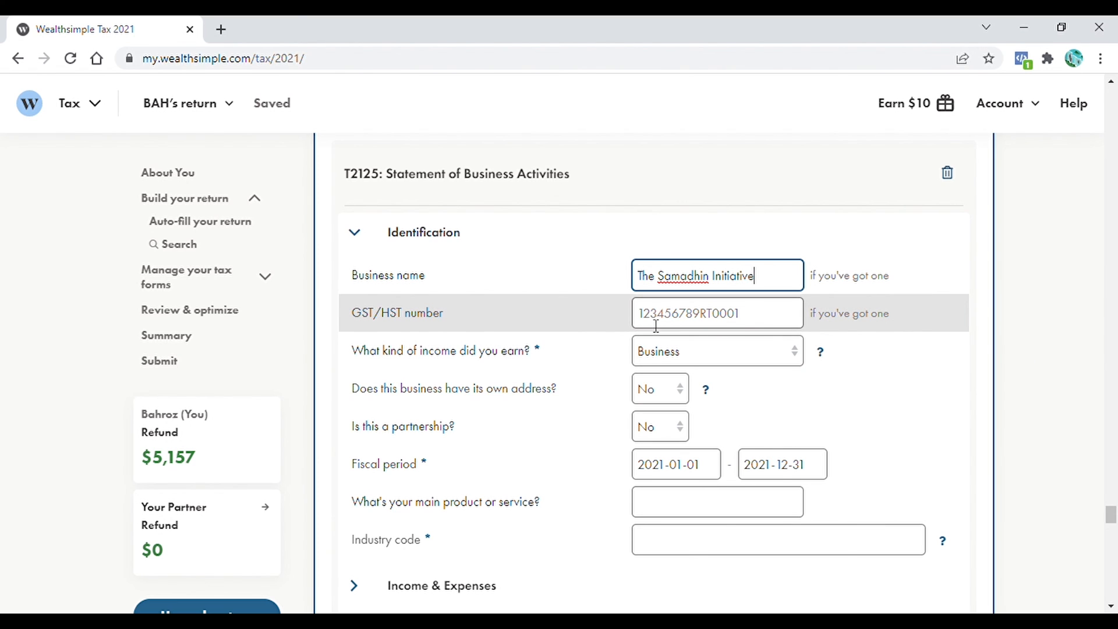
pyautogui.press('Tab')
pyautogui.press('Tab')
pyautogui.press('Tab')
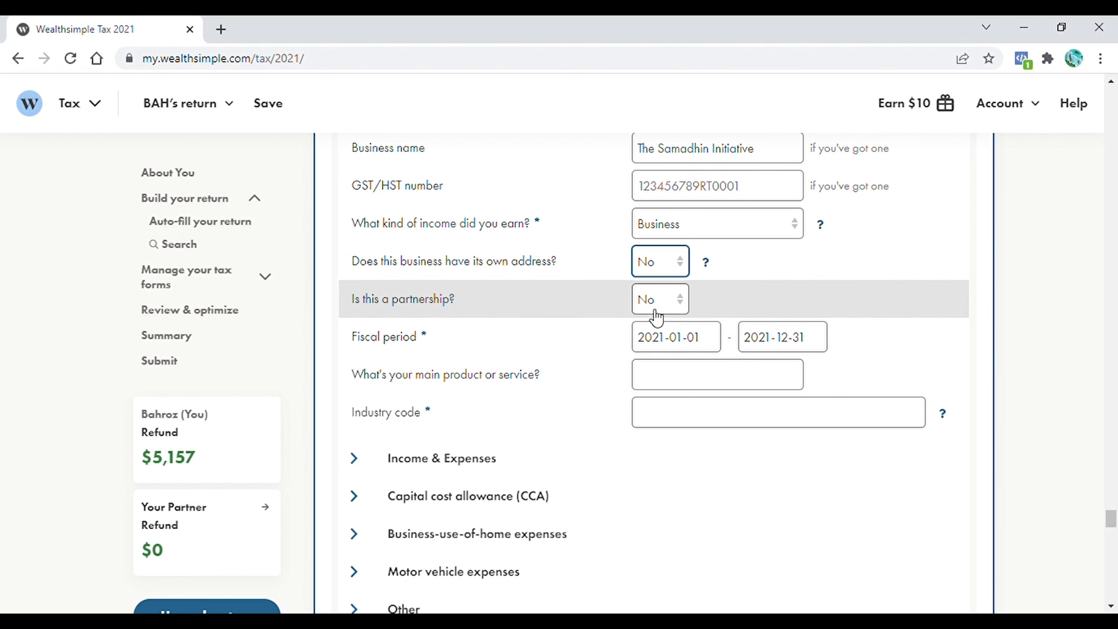
pyautogui.write('Yoga ')
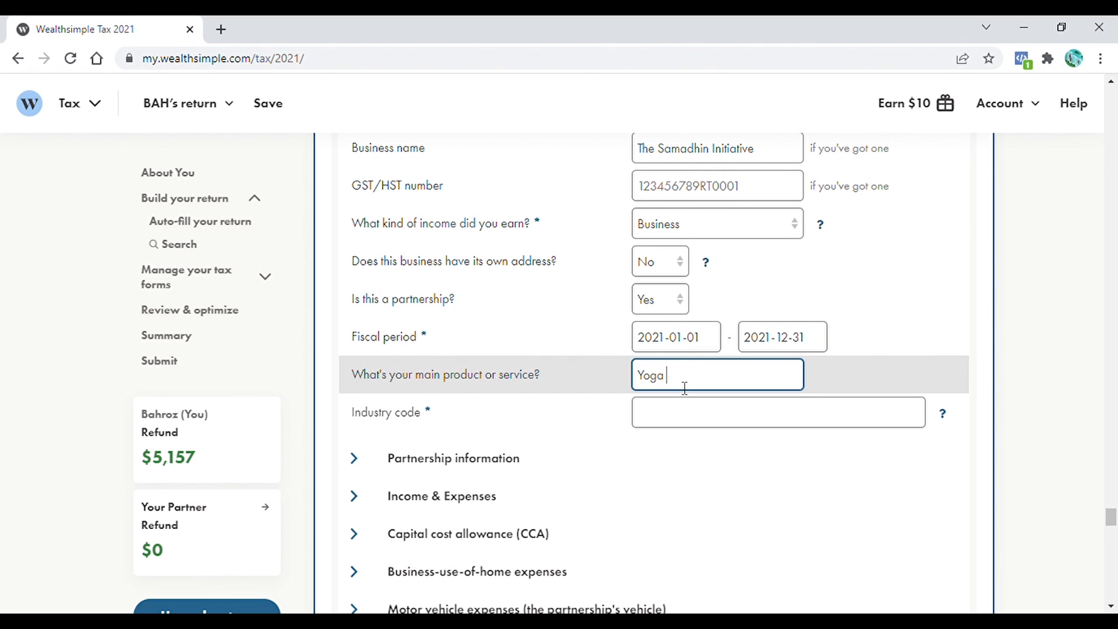
pyautogui.write('accessories')
# - Search the industry code list for 'electronic' and choose code 454110
pyautogui.click(742, 420)
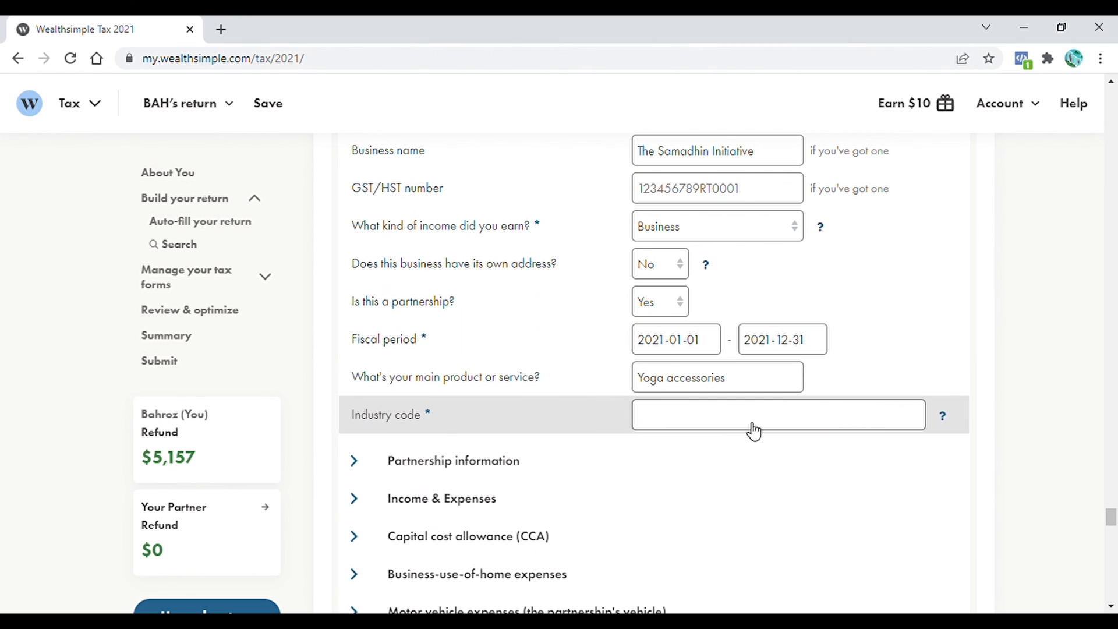
pyautogui.click(942, 415)
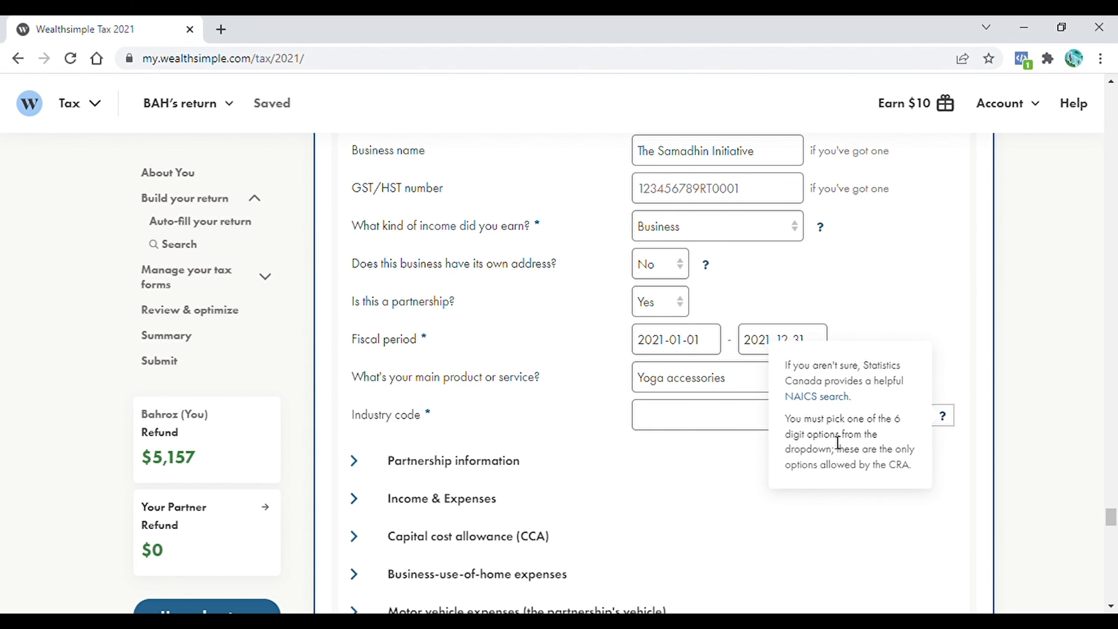
pyautogui.click(701, 414)
pyautogui.write('electronic')
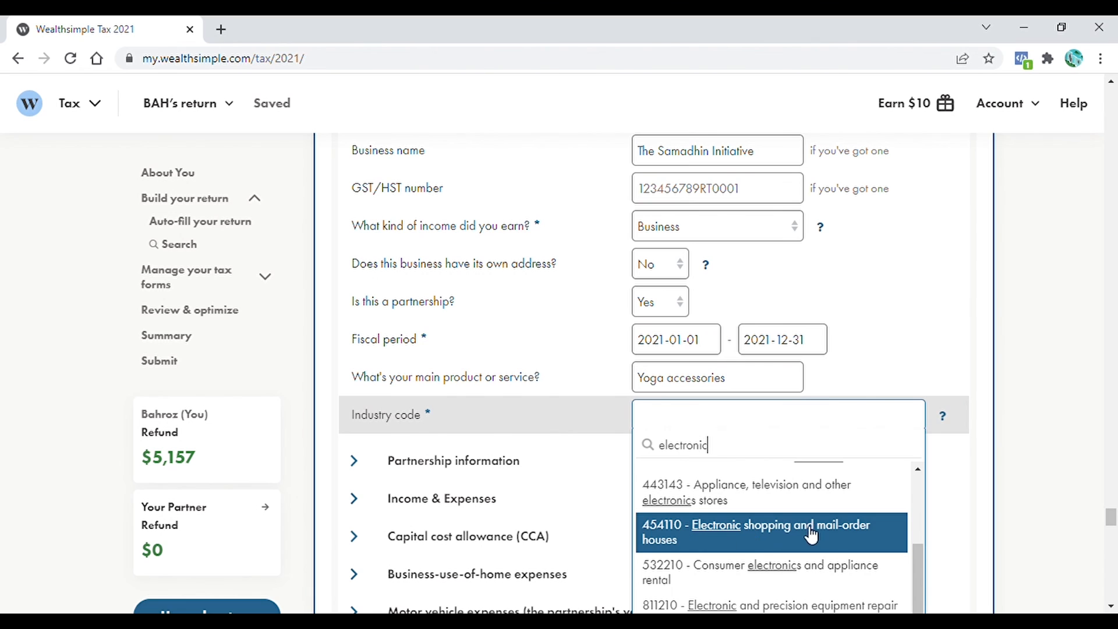
pyautogui.click(812, 536)
pyautogui.scroll(-3, 364, 312)
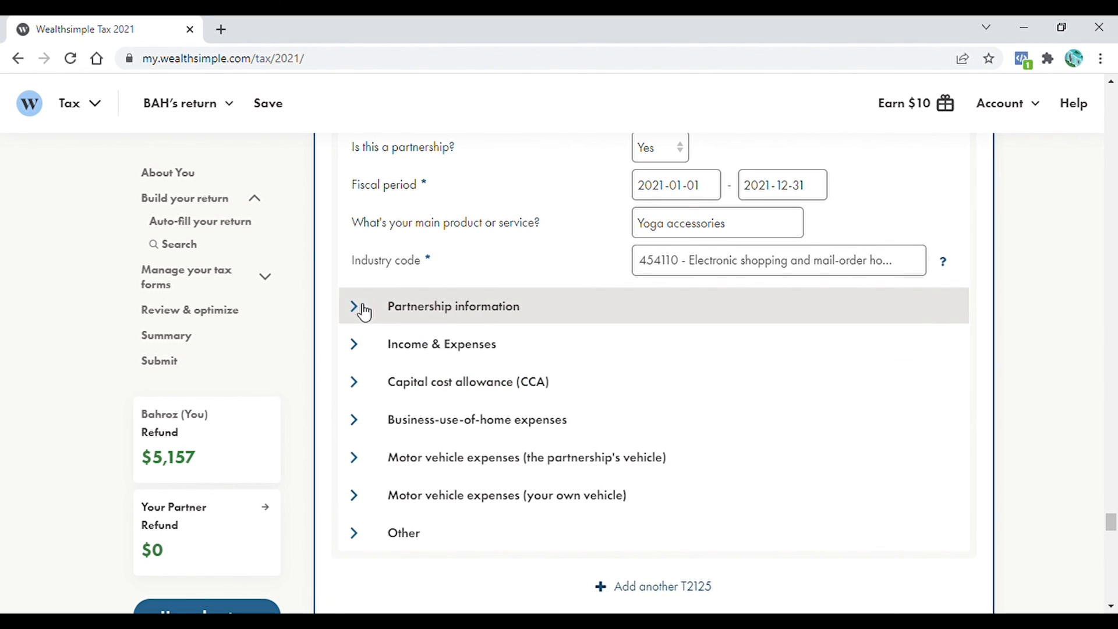
pyautogui.click(364, 312)
# - Add the second partner's first name and give both partners a 50% share
pyautogui.click(409, 500)
pyautogui.write('BRH')
pyautogui.click(842, 467)
pyautogui.write('50')
pyautogui.click(822, 502)
pyautogui.write('50')
pyautogui.moveTo(1110, 518); pyautogui.dragTo(1110, 523)
# - Share this T2125 with the second partner's return
pyautogui.click(736, 441)
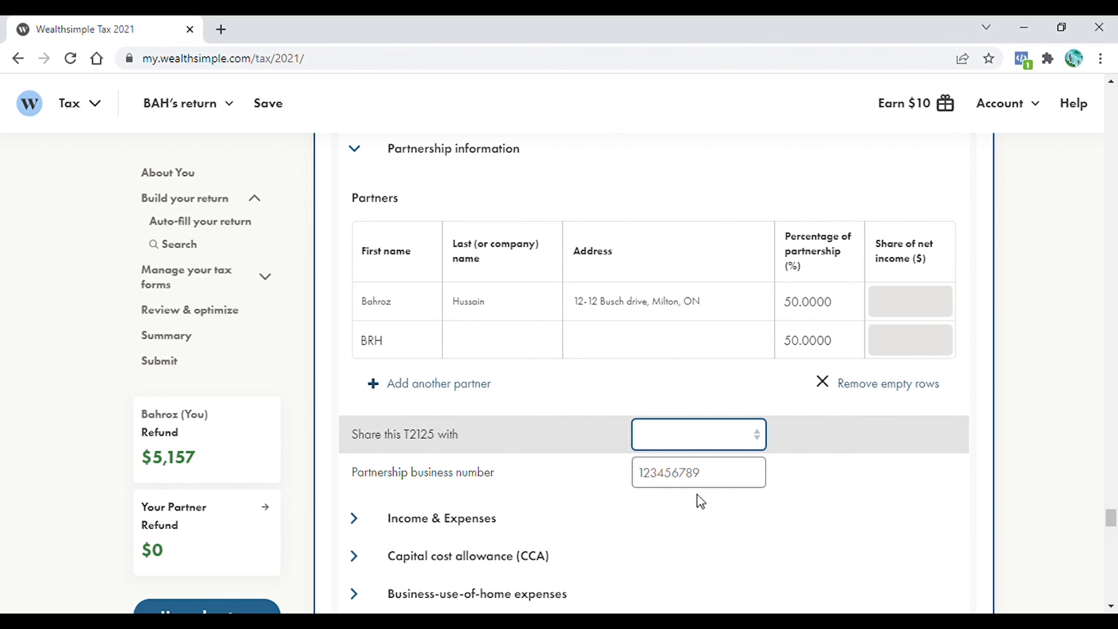
pyautogui.click(688, 473)
pyautogui.moveTo(1111, 514); pyautogui.dragTo(1111, 528)
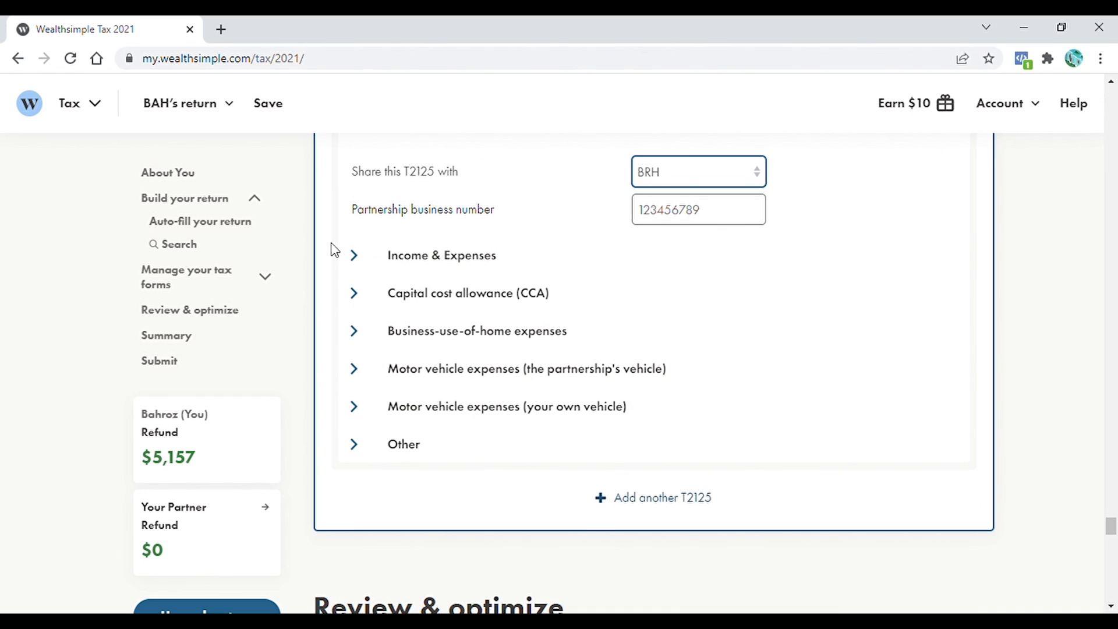
pyautogui.click(360, 262)
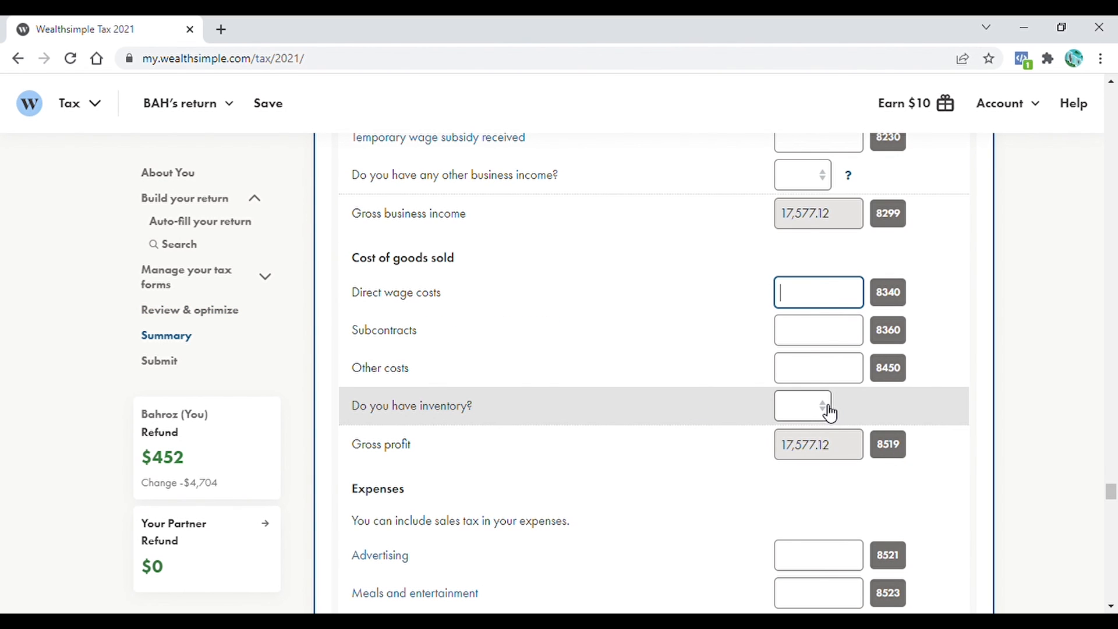
# - Answer No to inventory, enter other costs 11,518.55 and advertising 2,535.61
pyautogui.click(830, 412)
pyautogui.click(804, 377)
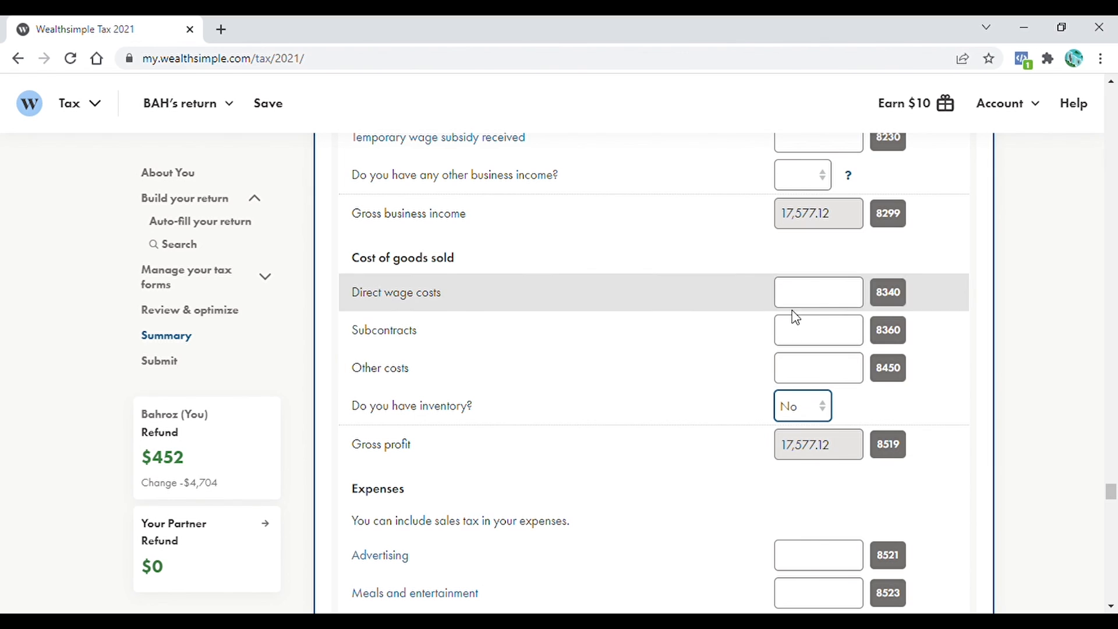
pyautogui.click(813, 383)
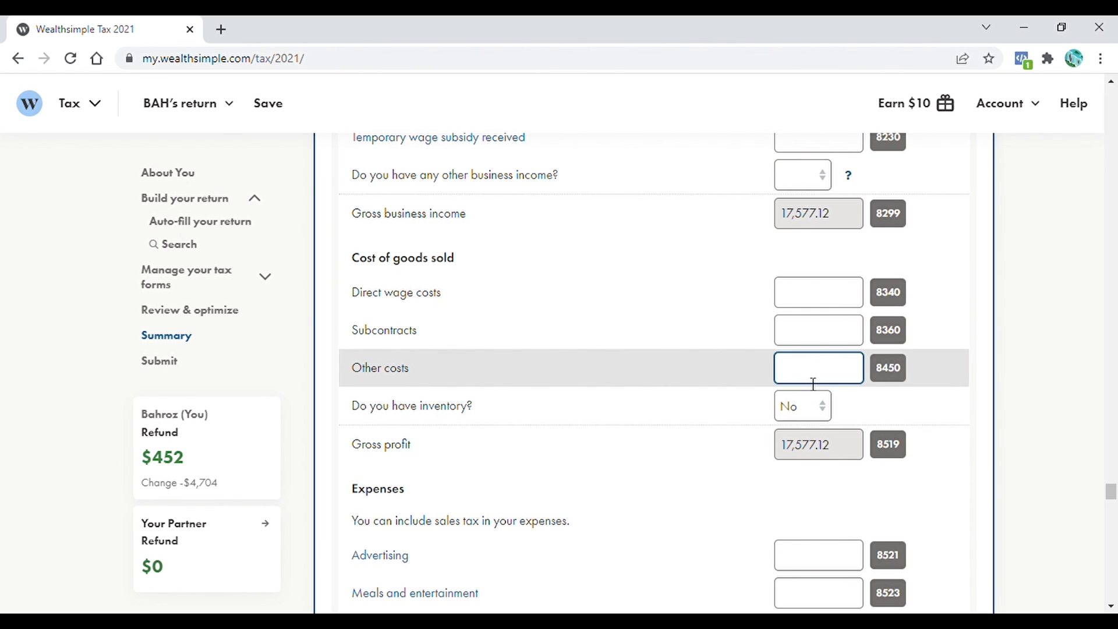
pyautogui.write('11,518.55')
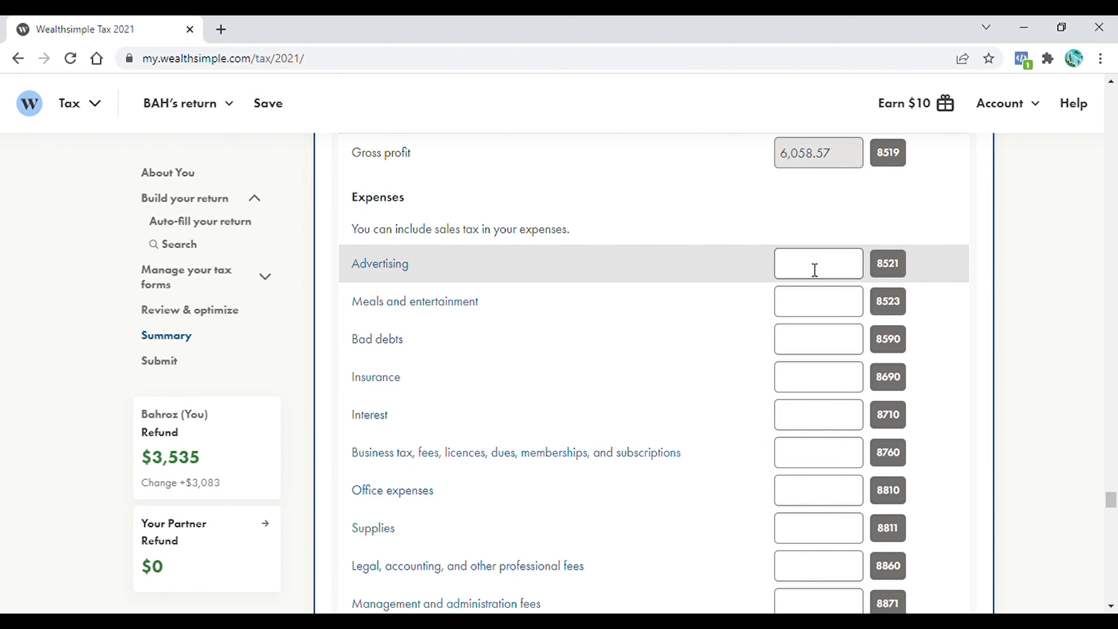
pyautogui.click(815, 270)
pyautogui.write('2,535.61')
pyautogui.click(827, 310)
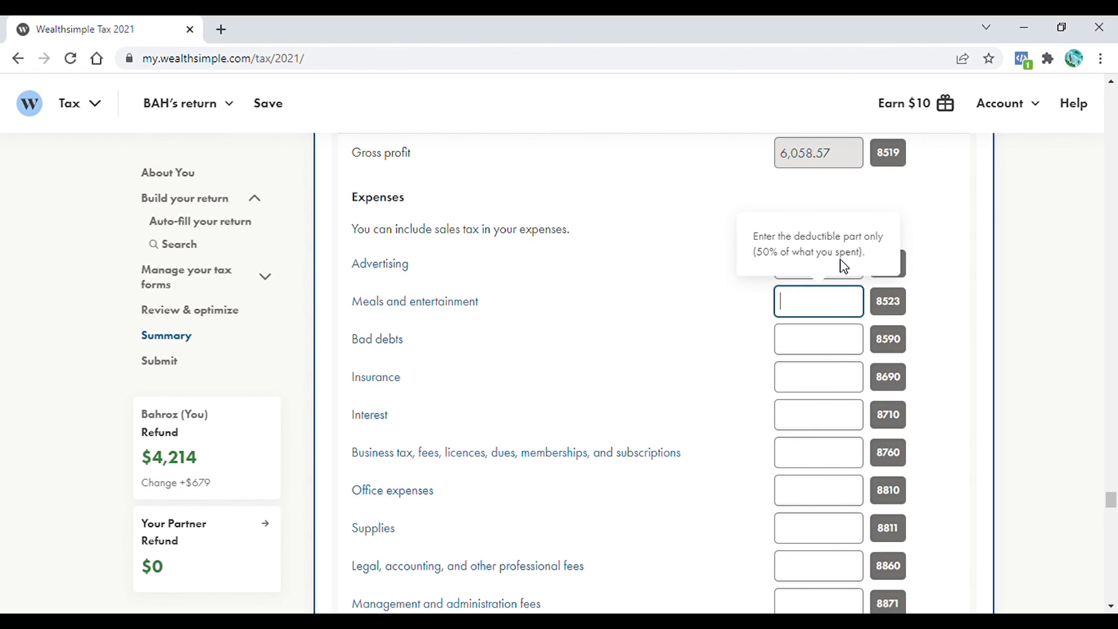
pyautogui.scroll(-7, 839, 268)
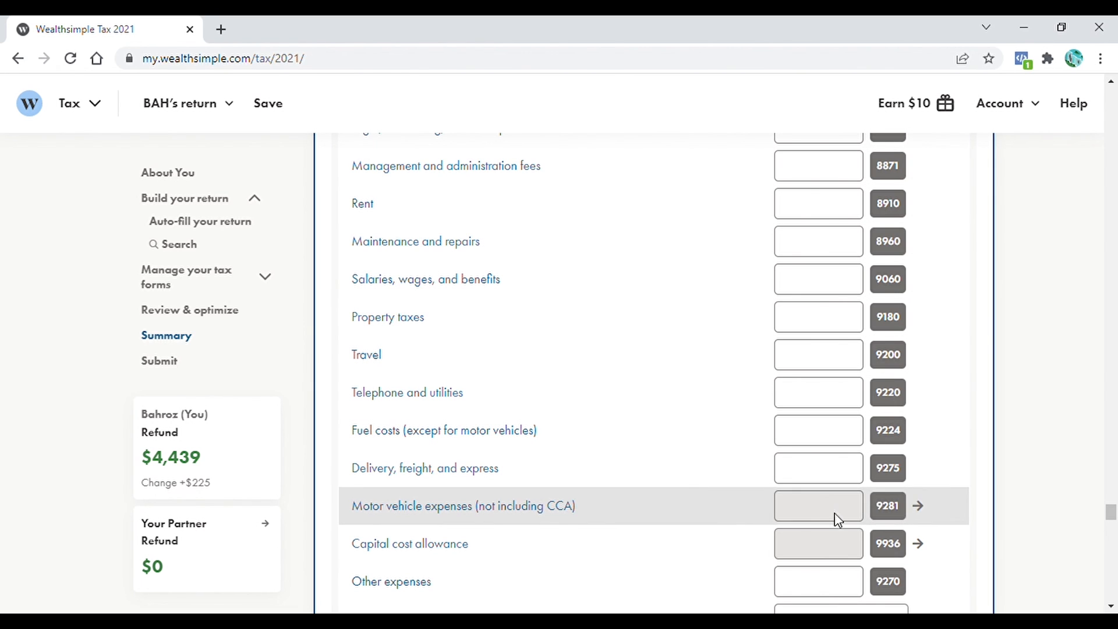
pyautogui.scroll(2, 851, 509)
# - Enter 510.79 for telephone and utilities and 1400 for other expenses, then check net income
pyautogui.click(854, 513)
pyautogui.write('510.79')
pyautogui.scroll(-4, 859, 522)
pyautogui.click(813, 478)
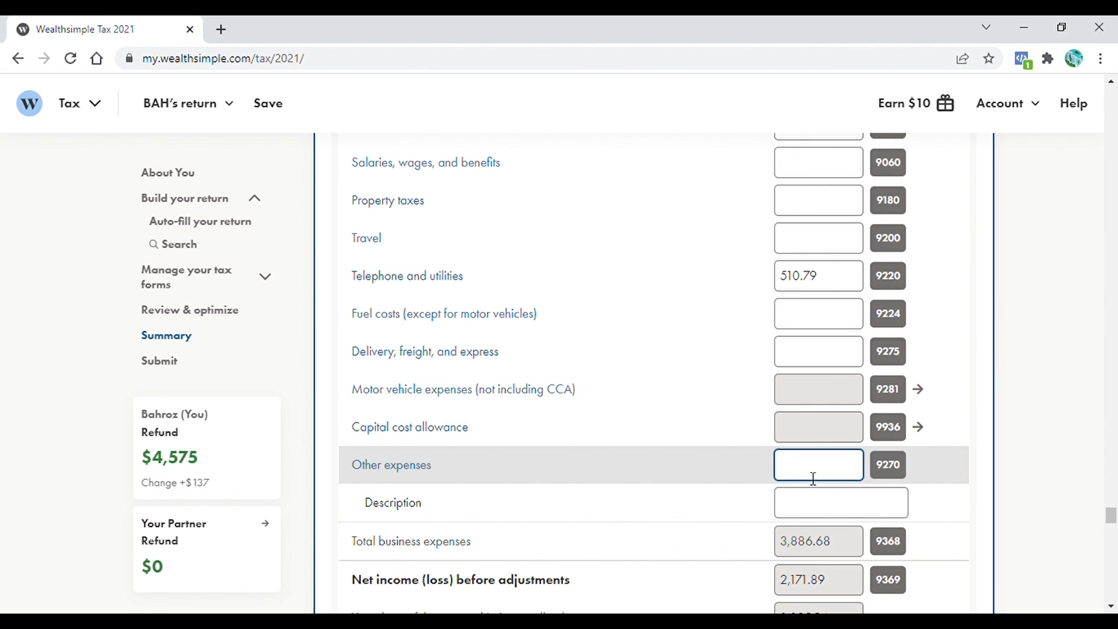
pyautogui.write('1400')
pyautogui.moveTo(1112, 517); pyautogui.dragTo(1113, 531)
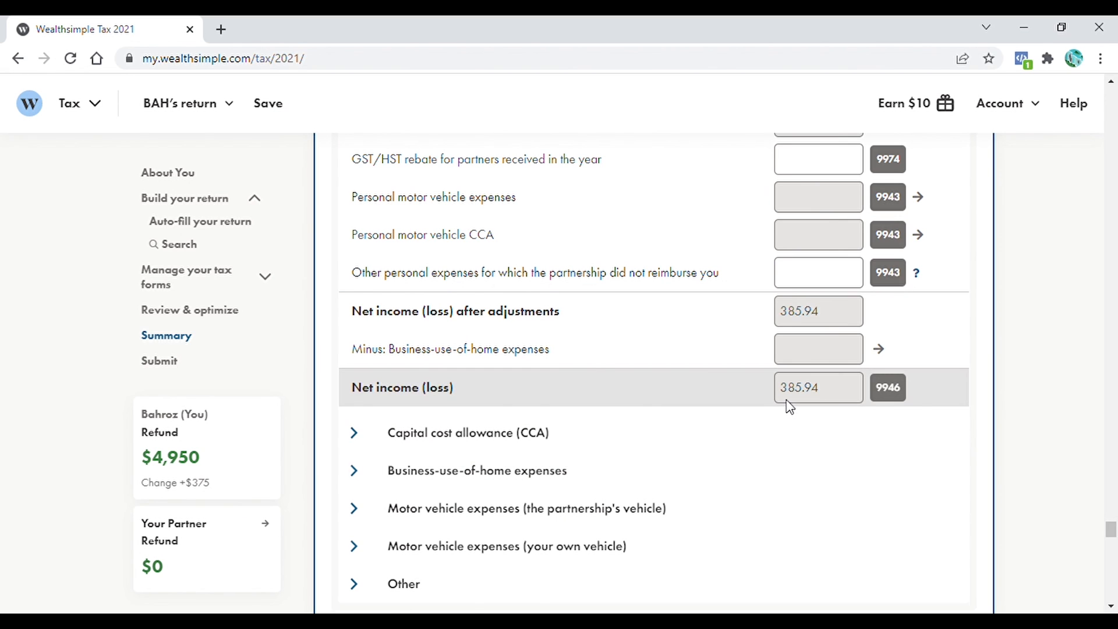
pyautogui.scroll(3, 787, 406)
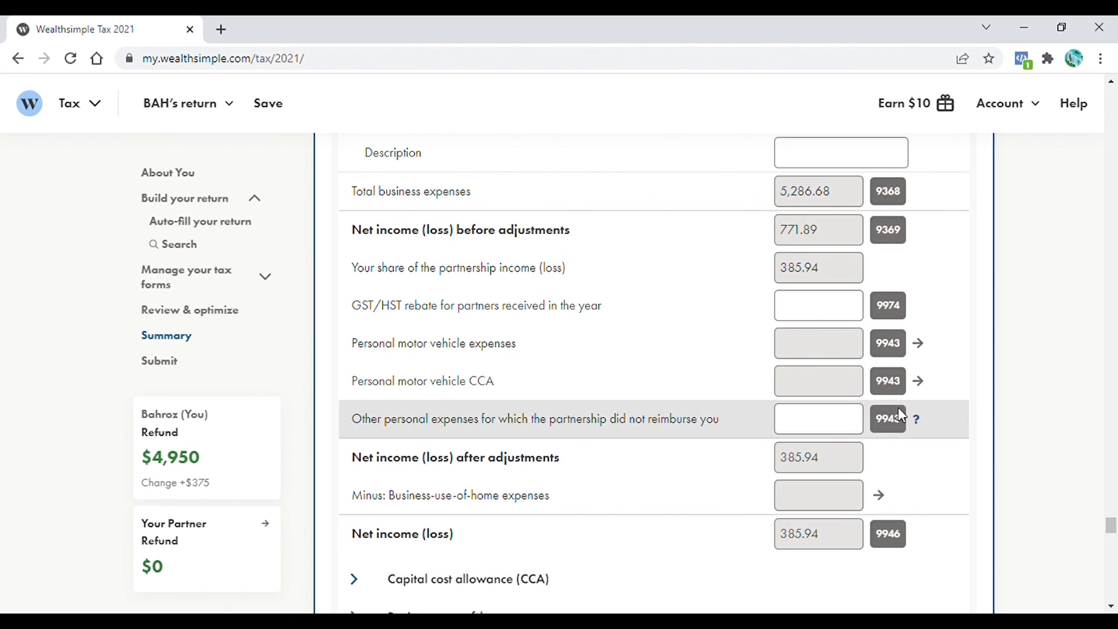
pyautogui.scroll(-4, 898, 414)
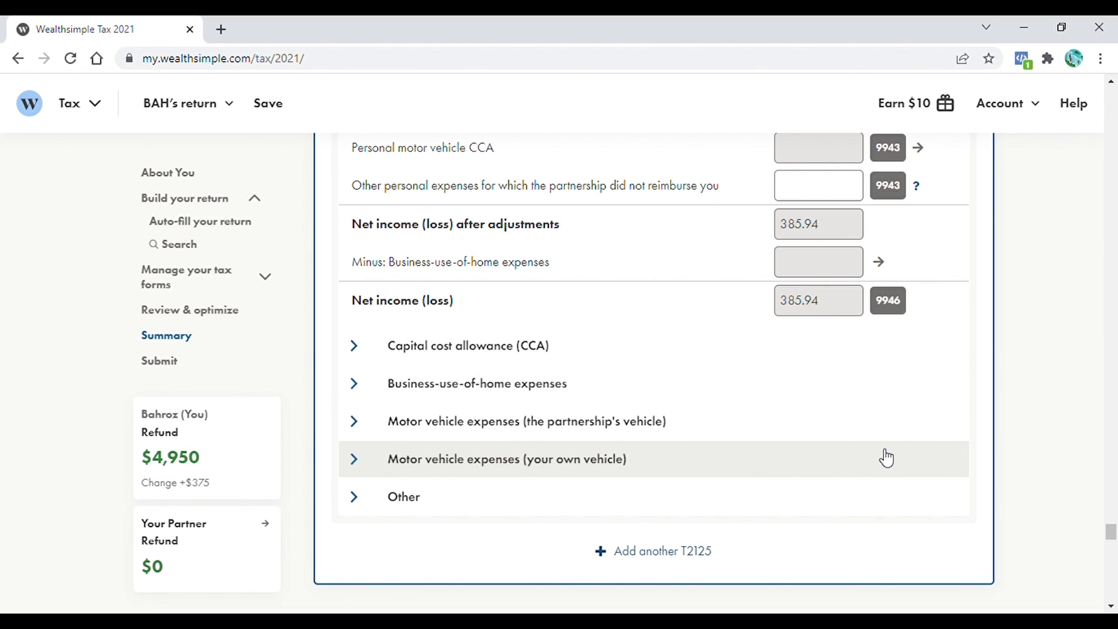
# - Switch to the partner's return from the returns list
pyautogui.click(231, 106)
pyautogui.click(196, 161)
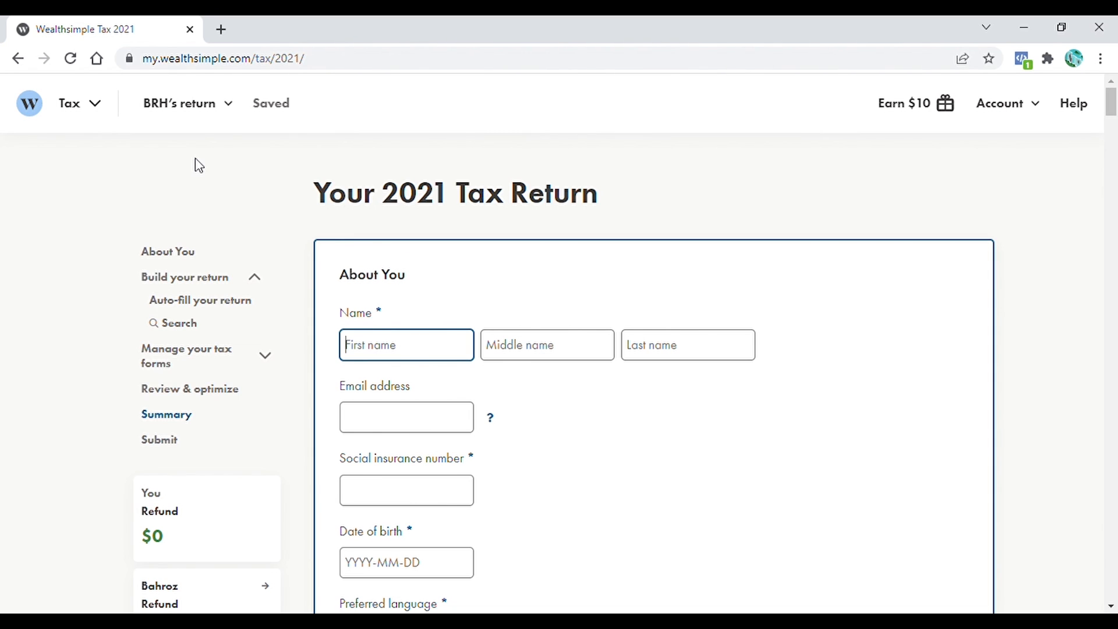
pyautogui.scroll(-2, 198, 166)
pyautogui.scroll(-4, 1112, 132)
# - Auto-fill the partner's return from CRA My Account, accepting the import terms
pyautogui.moveTo(1115, 132); pyautogui.dragTo(1113, 307)
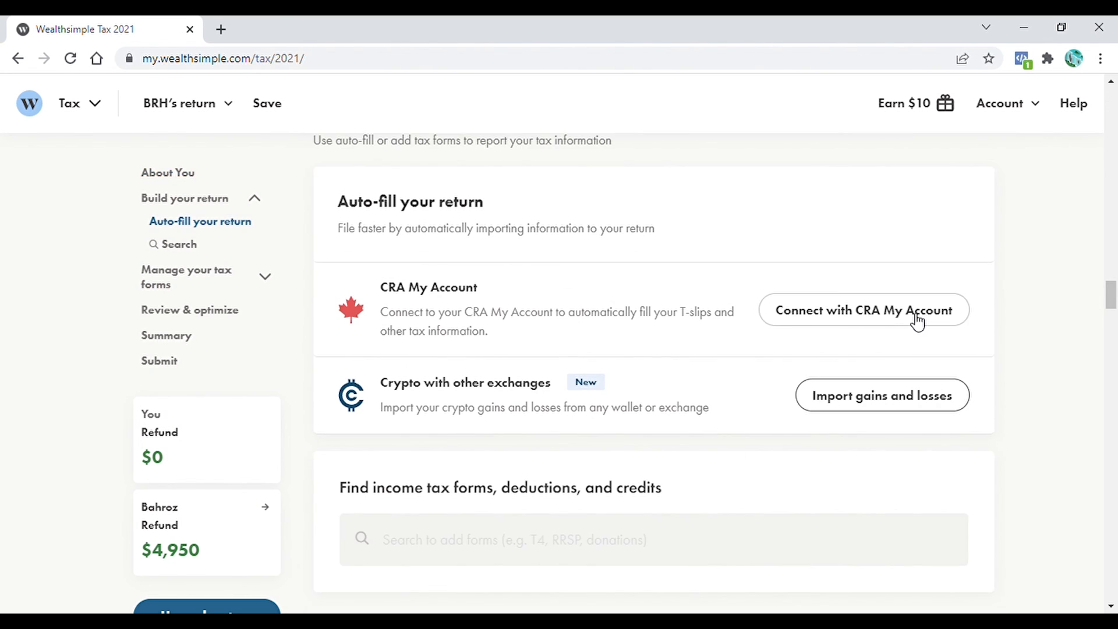
pyautogui.click(917, 321)
pyautogui.click(552, 504)
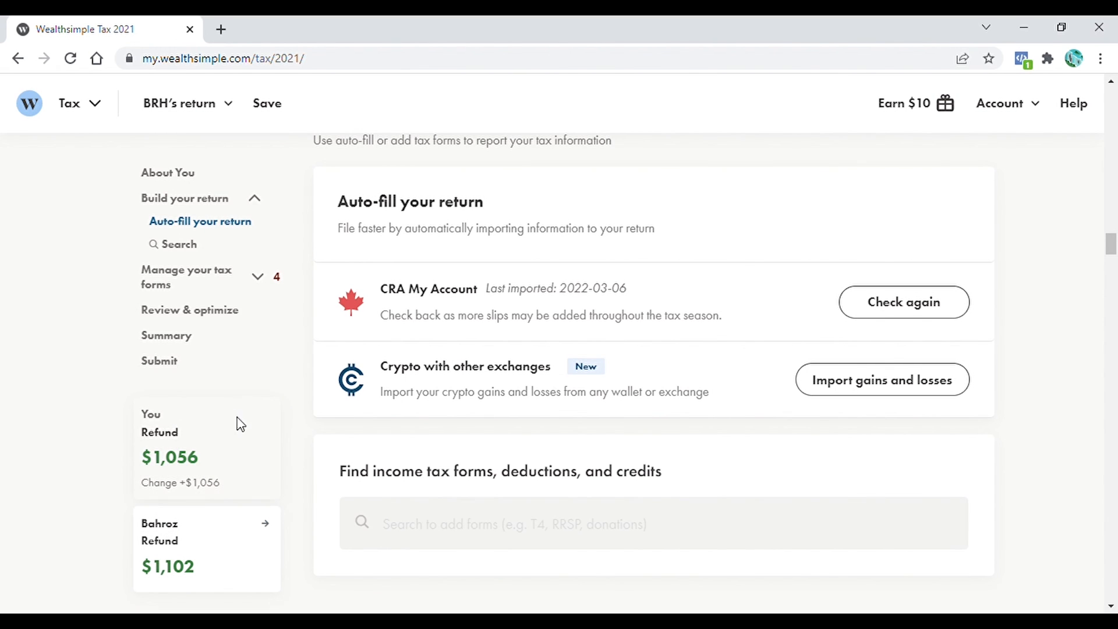
pyautogui.moveTo(1114, 241); pyautogui.dragTo(1117, 375)
pyautogui.scroll(3, 365, 414)
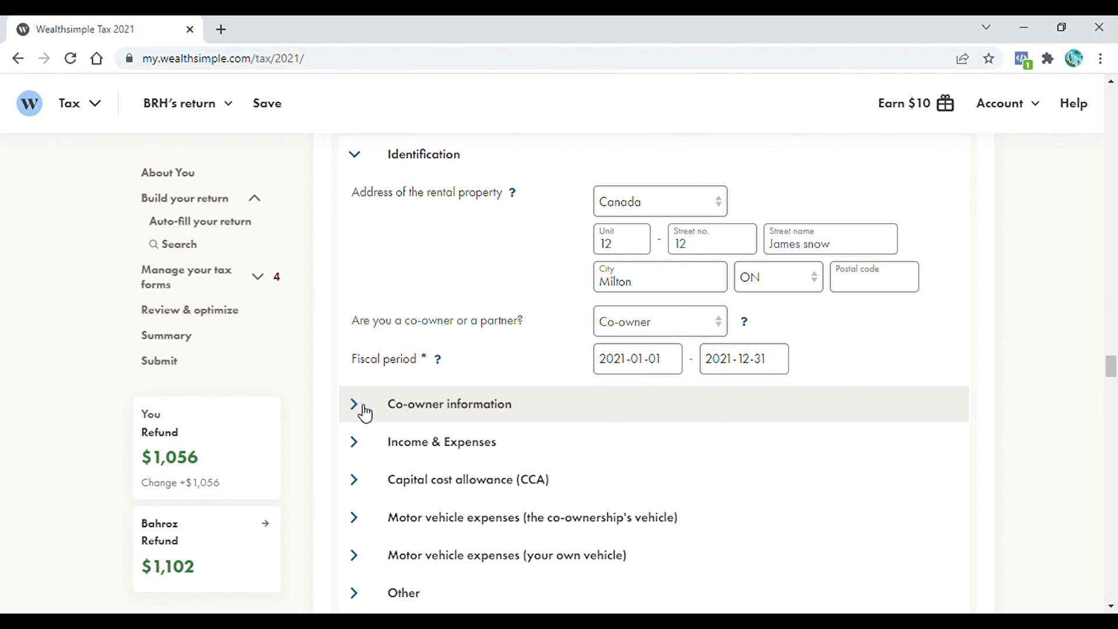
# - Expand the rental co-owner details and the business partnership details on the partner's return
pyautogui.click(365, 413)
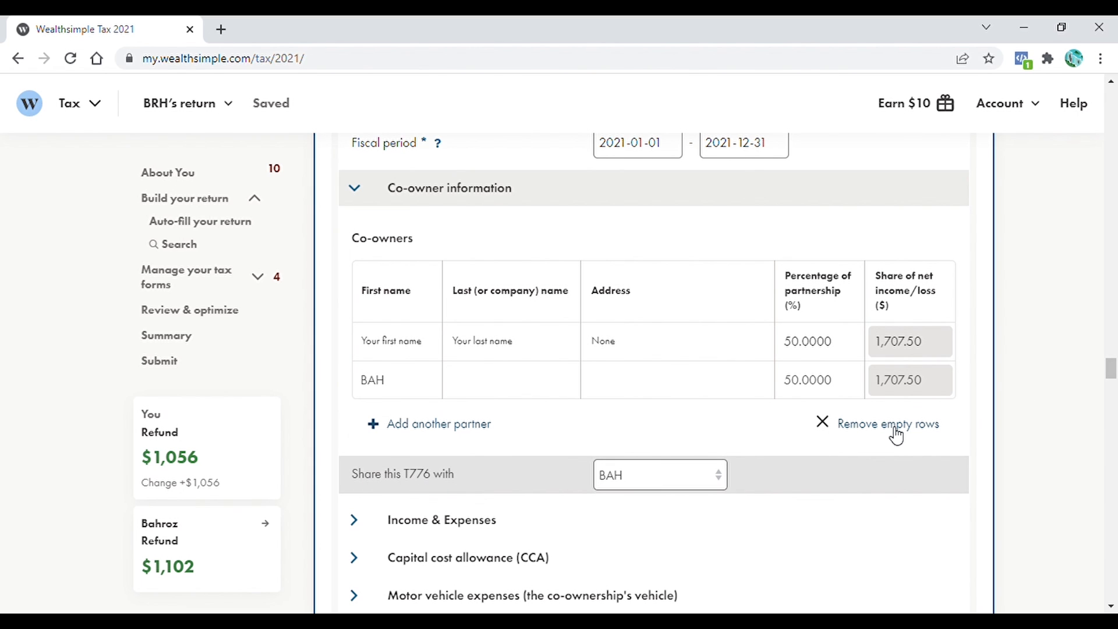
pyautogui.moveTo(1110, 368); pyautogui.dragTo(1115, 412)
pyautogui.click(356, 348)
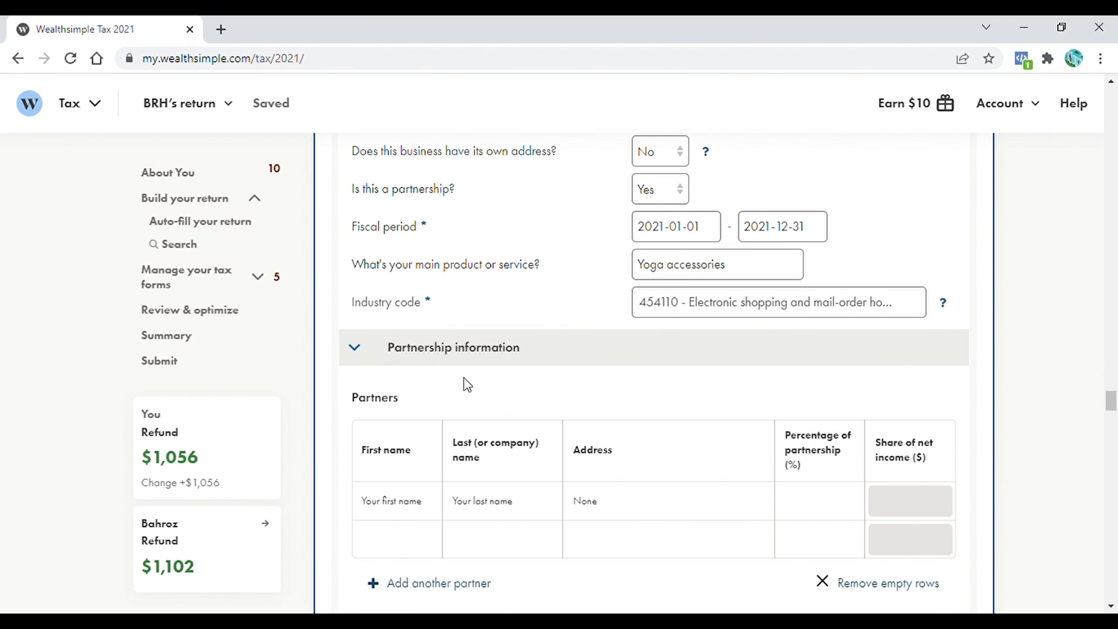
pyautogui.scroll(-3, 693, 411)
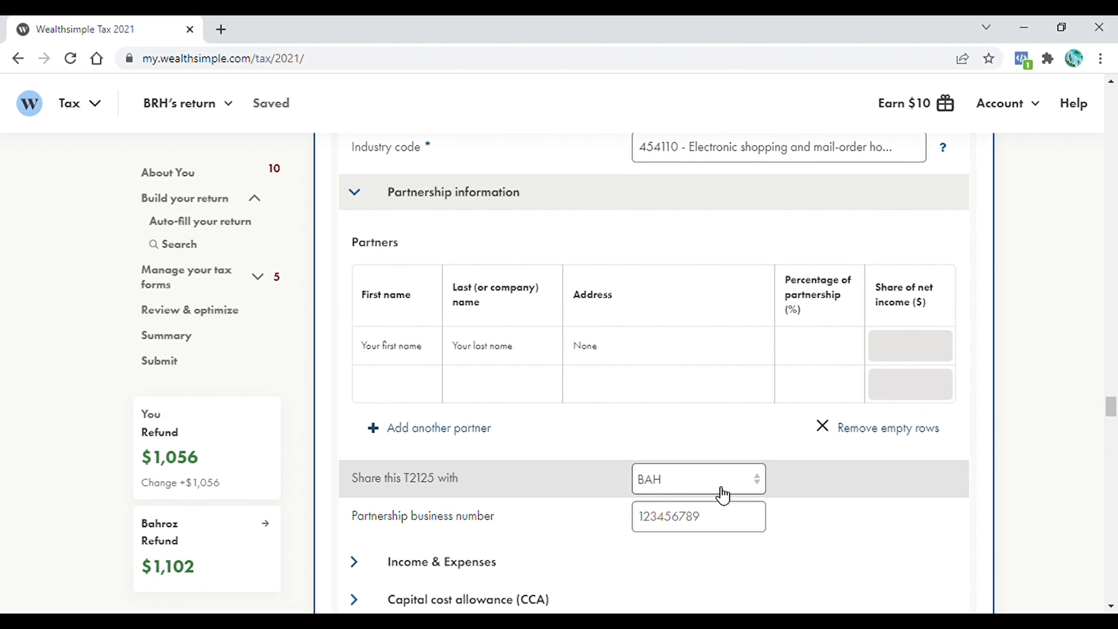
pyautogui.moveTo(1111, 408)
pyautogui.mouseDown()
pyautogui.moveTo(1111, 419)
pyautogui.moveTo(1108, 410)
pyautogui.mouseUp()
# - Set each partner to 50%, naming the main filer as second partner, then return to the main return
pyautogui.click(818, 337)
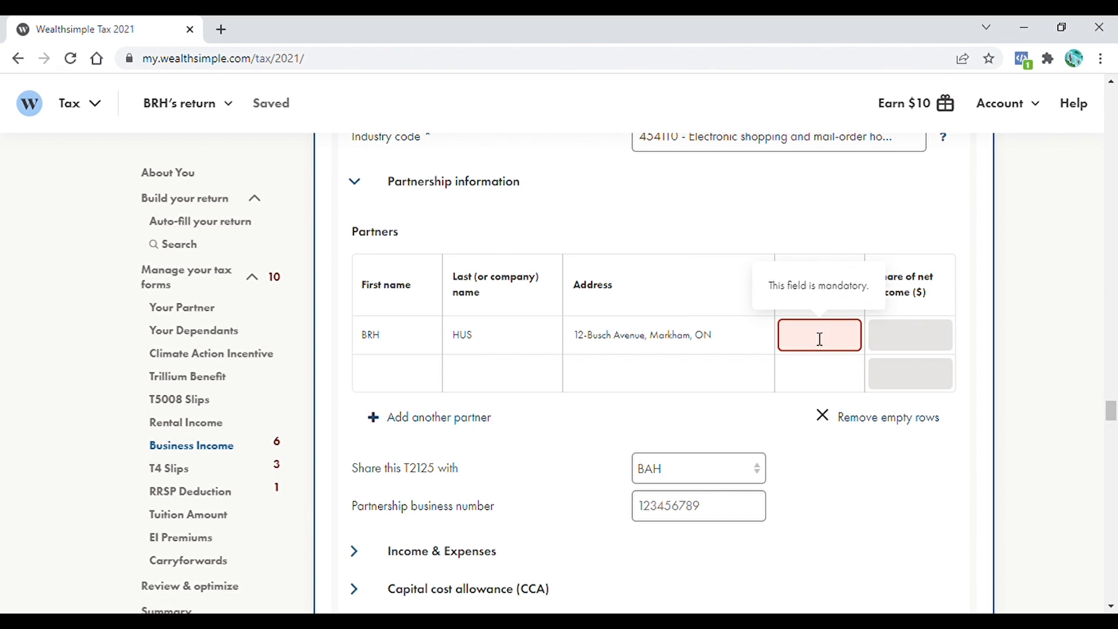
pyautogui.write('50')
pyautogui.click(387, 379)
pyautogui.write('BAH')
pyautogui.click(813, 382)
pyautogui.write('50')
pyautogui.click(1019, 382)
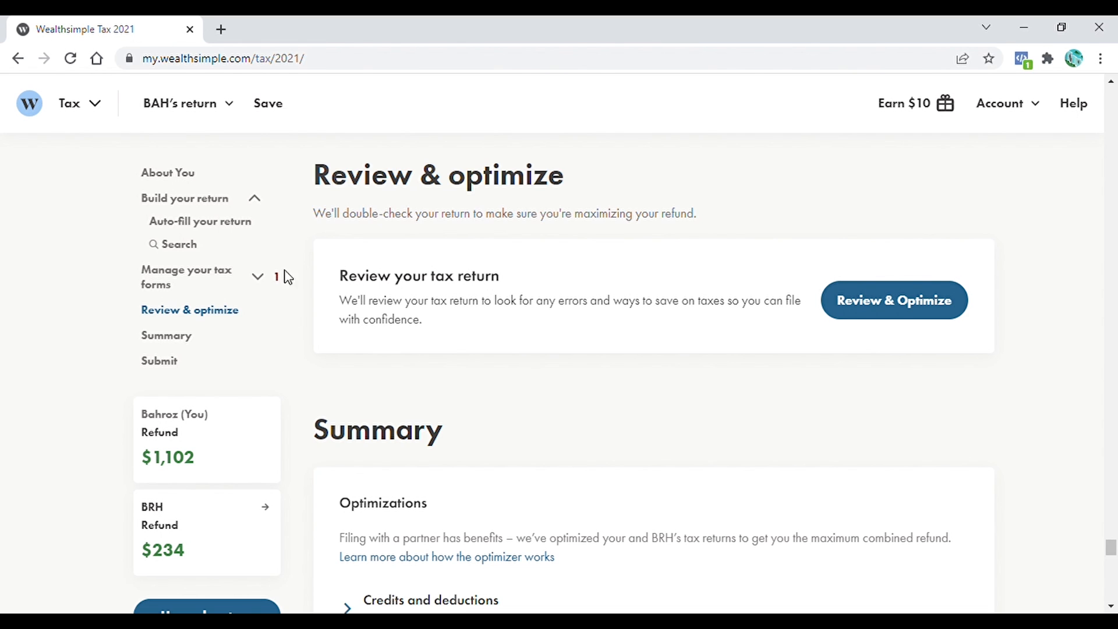
# - Delete the 0.00 from box 55 on the T4 slip, then run Review & Optimize
pyautogui.click(254, 282)
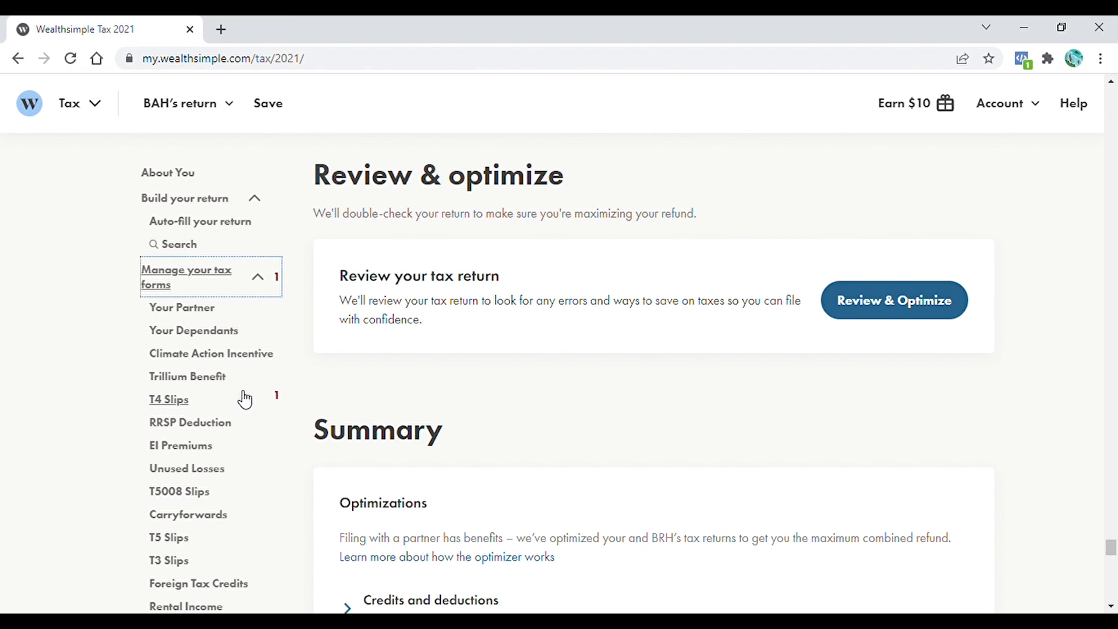
pyautogui.click(280, 401)
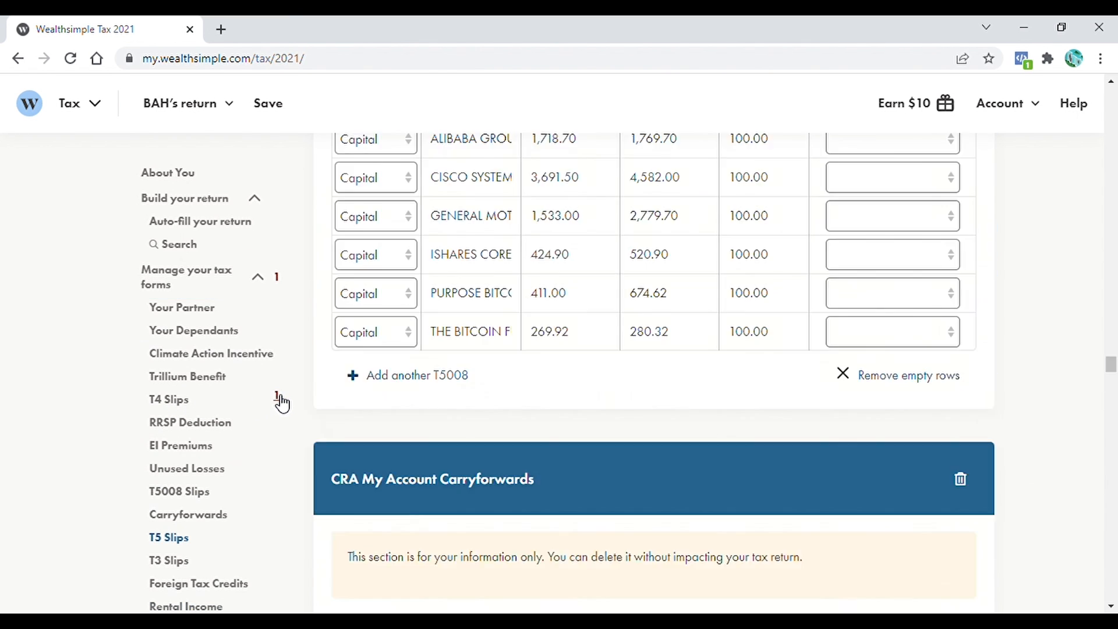
pyautogui.doubleClick(630, 307)
pyautogui.press('BackSpace')
pyautogui.moveTo(1111, 304); pyautogui.dragTo(1112, 547)
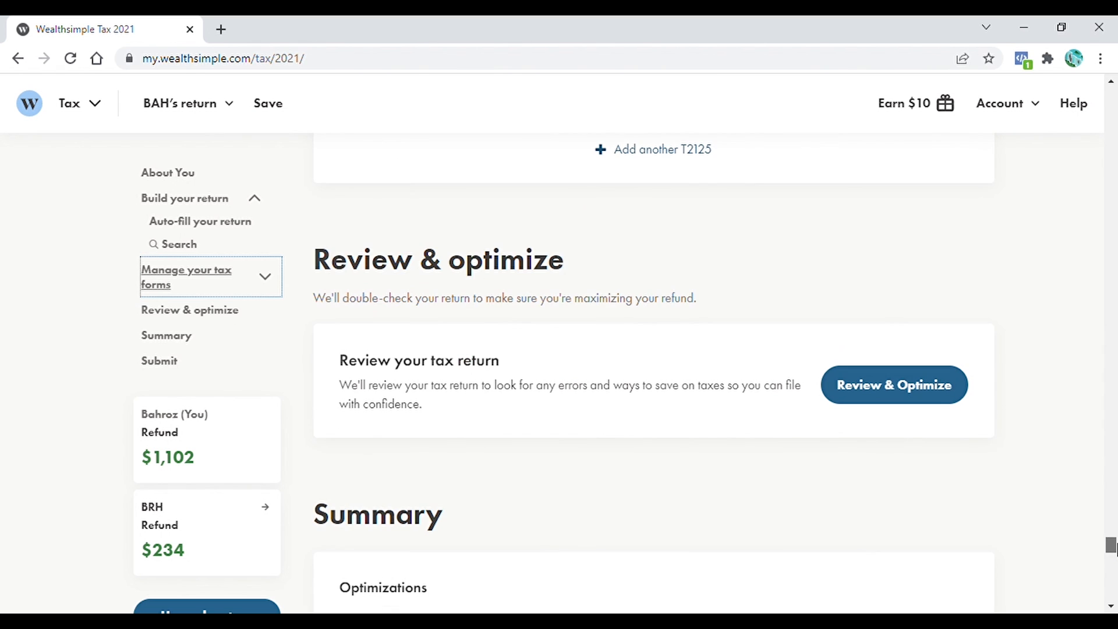
pyautogui.click(888, 393)
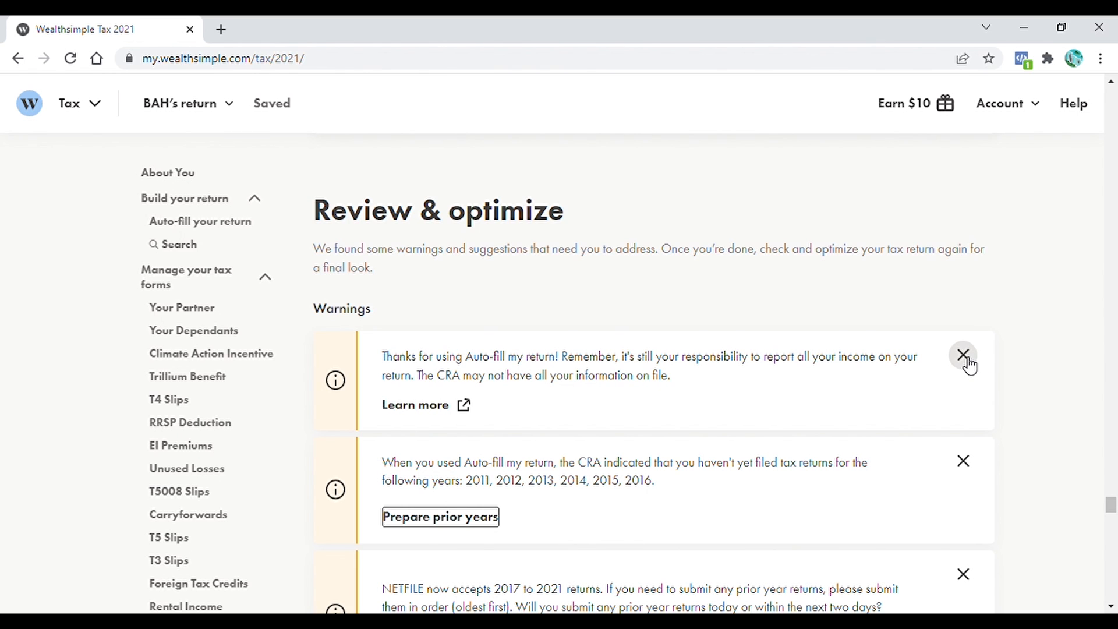
# - Dismiss the auto-fill, prior-year and change-of-address warnings, then apply the work-from-home suggestion
pyautogui.click(963, 356)
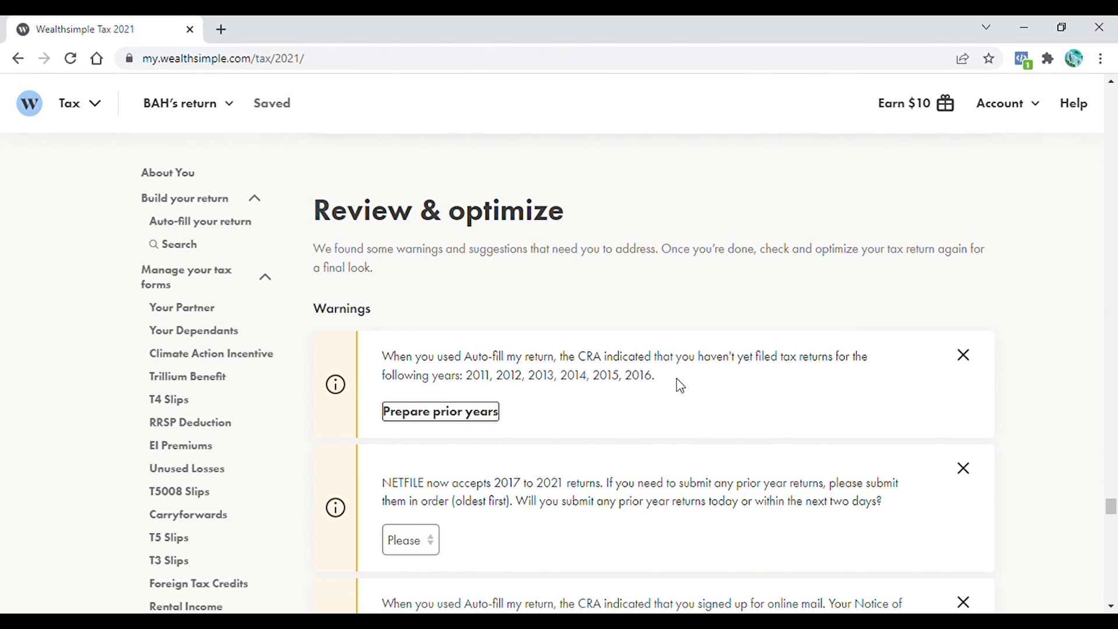
pyautogui.click(965, 356)
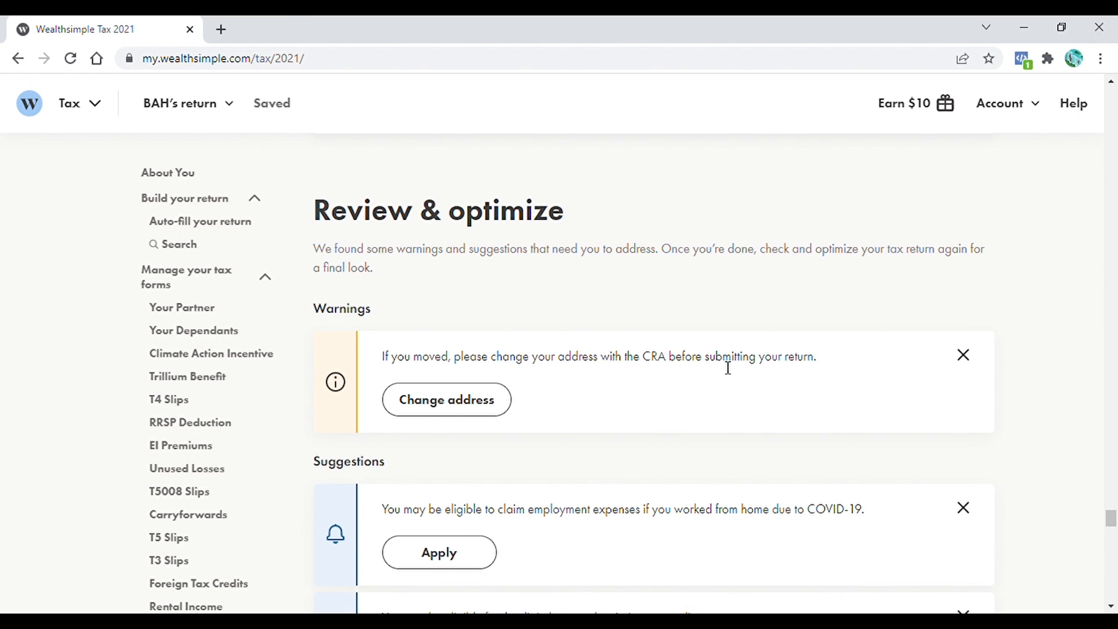
pyautogui.click(963, 355)
pyautogui.scroll(-2, 798, 389)
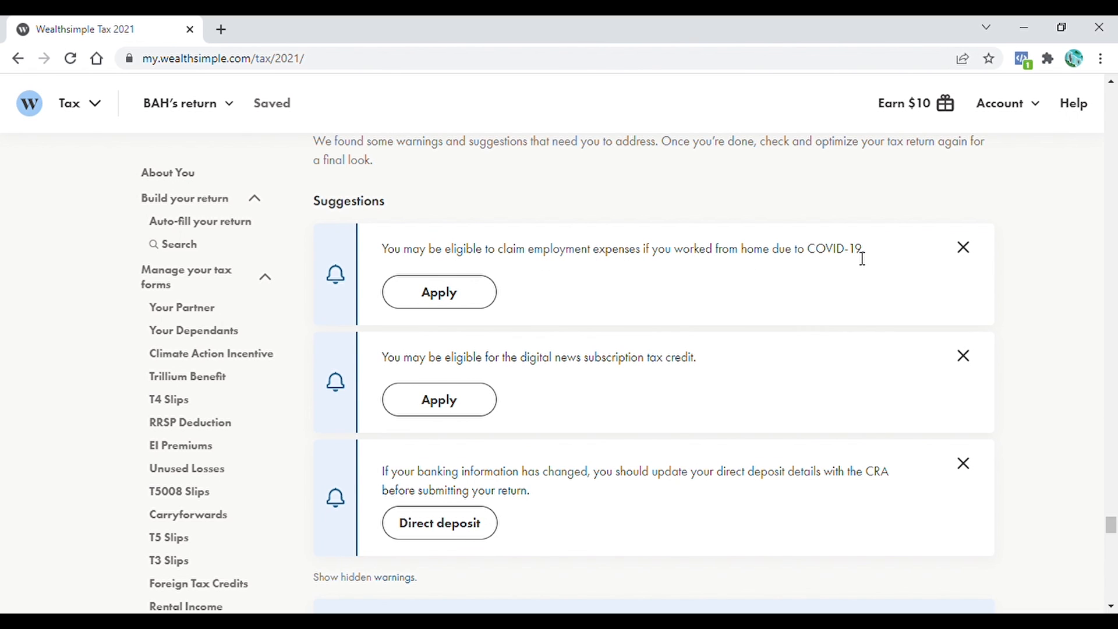
pyautogui.click(443, 303)
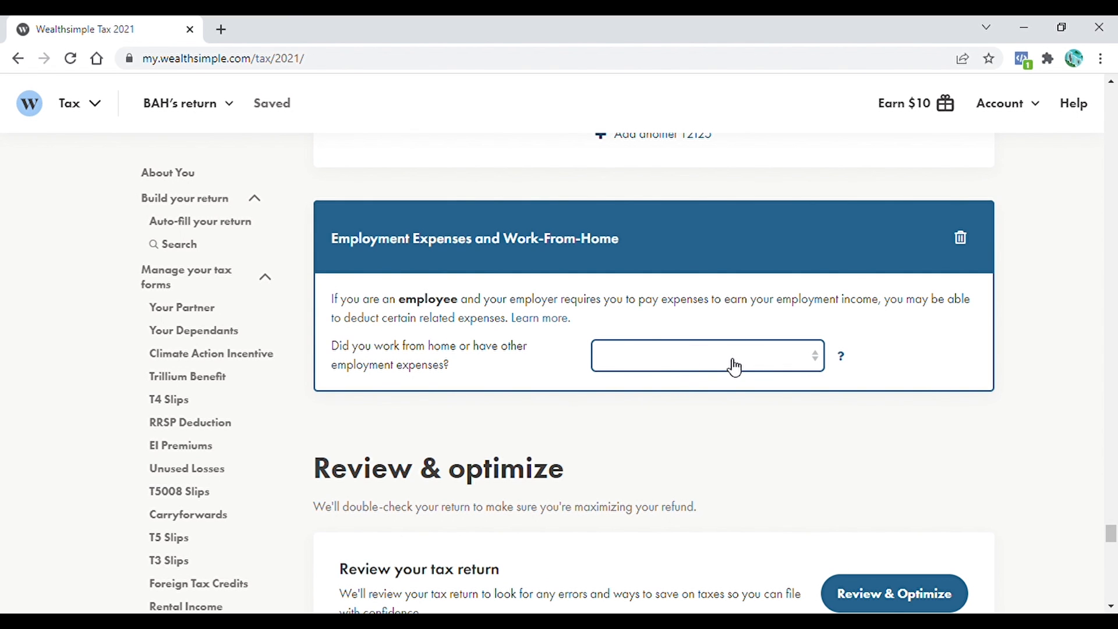
# - Claim work-from-home expenses due to COVID-19 using the temporary flat rate method
pyautogui.click(778, 352)
pyautogui.click(761, 402)
pyautogui.click(835, 502)
pyautogui.click(819, 539)
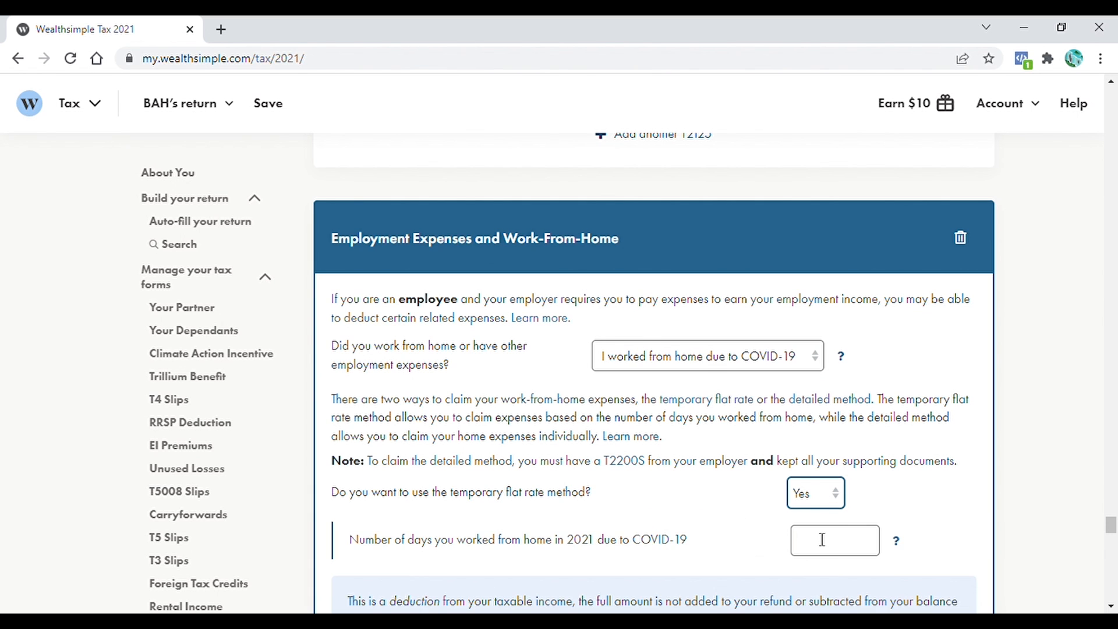
pyautogui.scroll(-3, 868, 520)
pyautogui.scroll(-7, 976, 429)
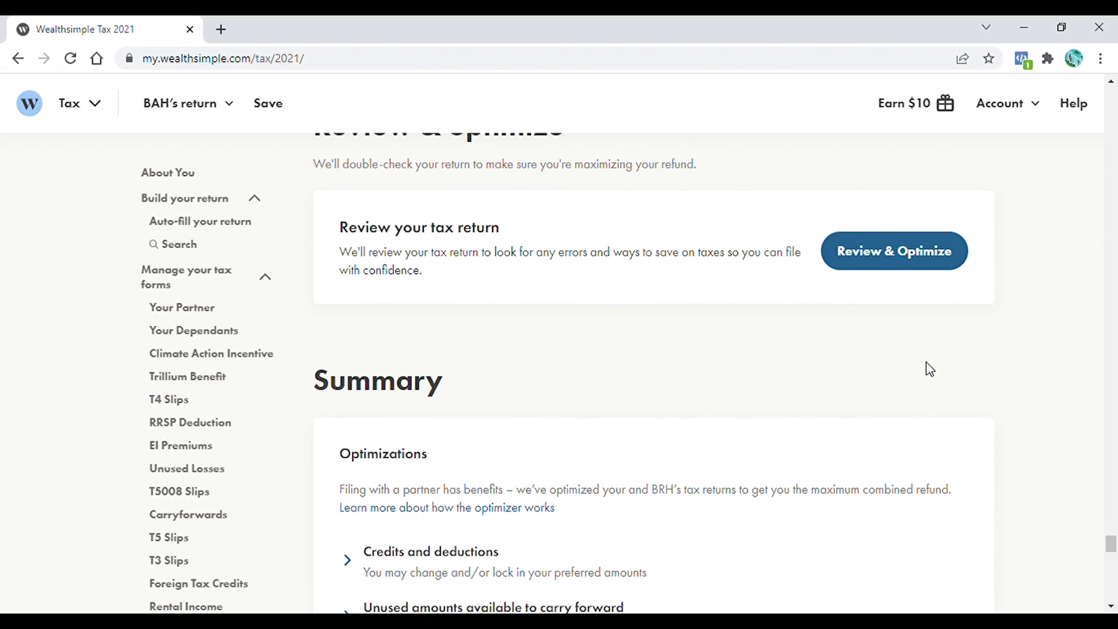
pyautogui.scroll(-6, 927, 369)
pyautogui.scroll(6, 927, 370)
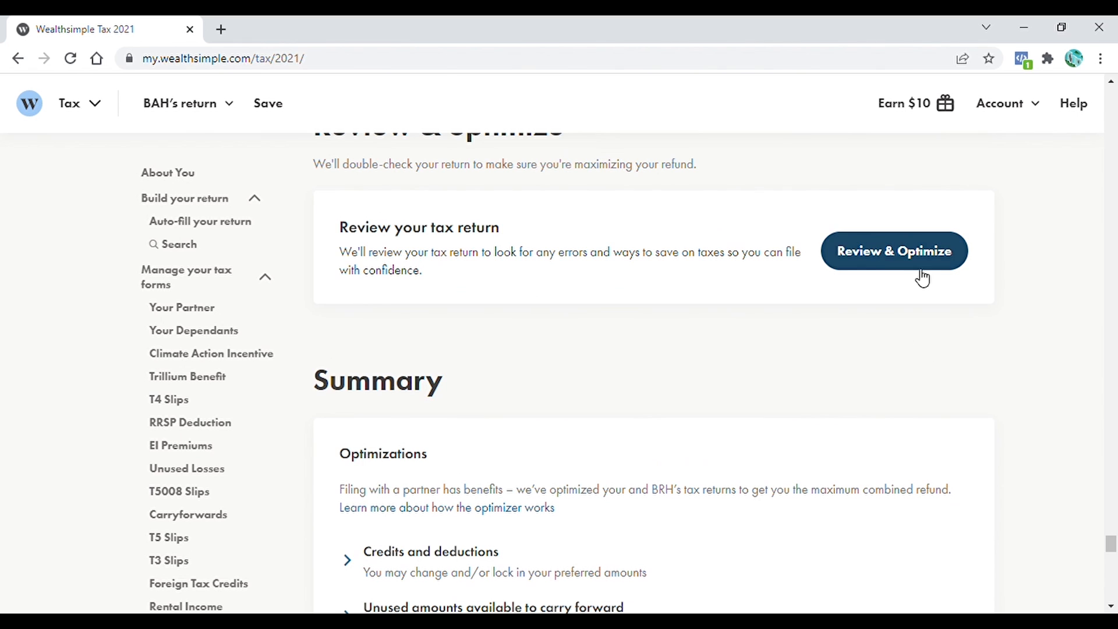
# - Re-run the review and proceed to the Submit section
pyautogui.click(893, 252)
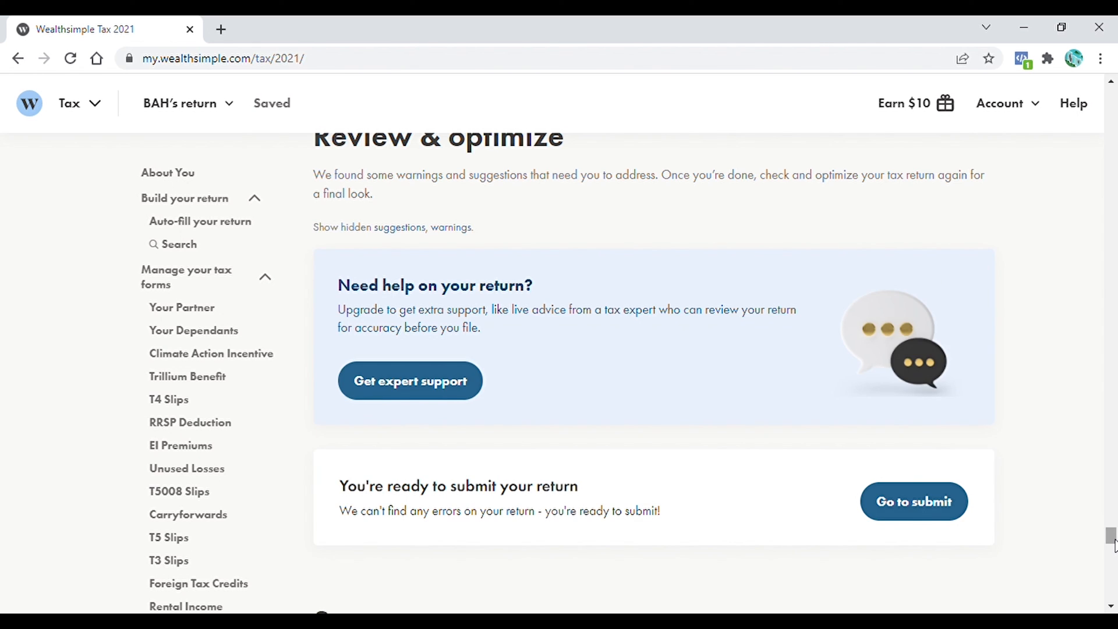
pyautogui.scroll(-2, 1112, 545)
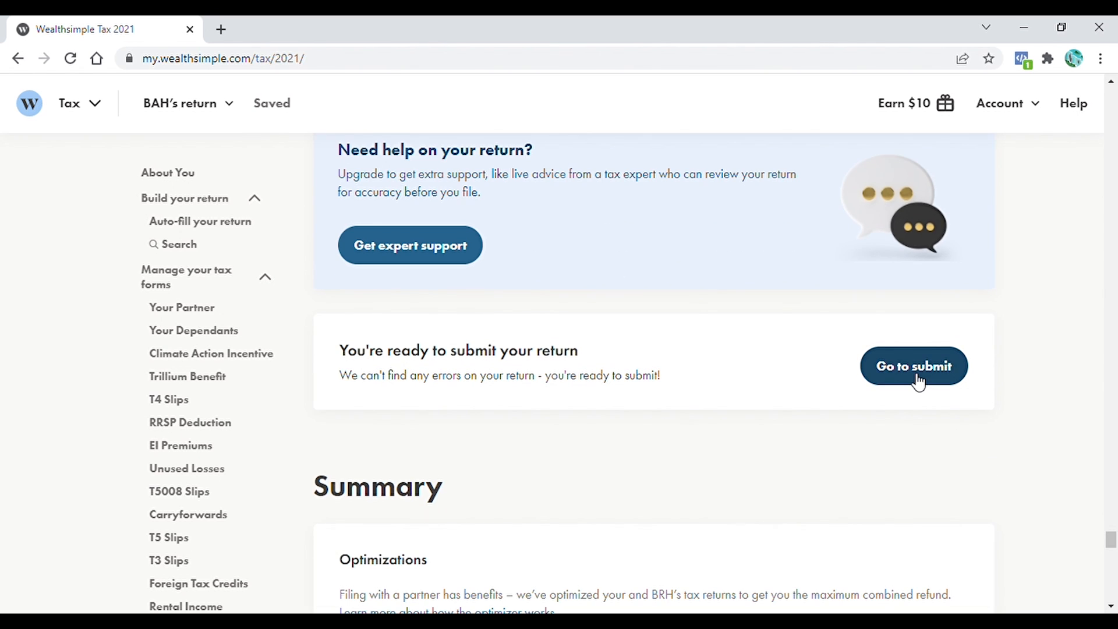
pyautogui.click(918, 381)
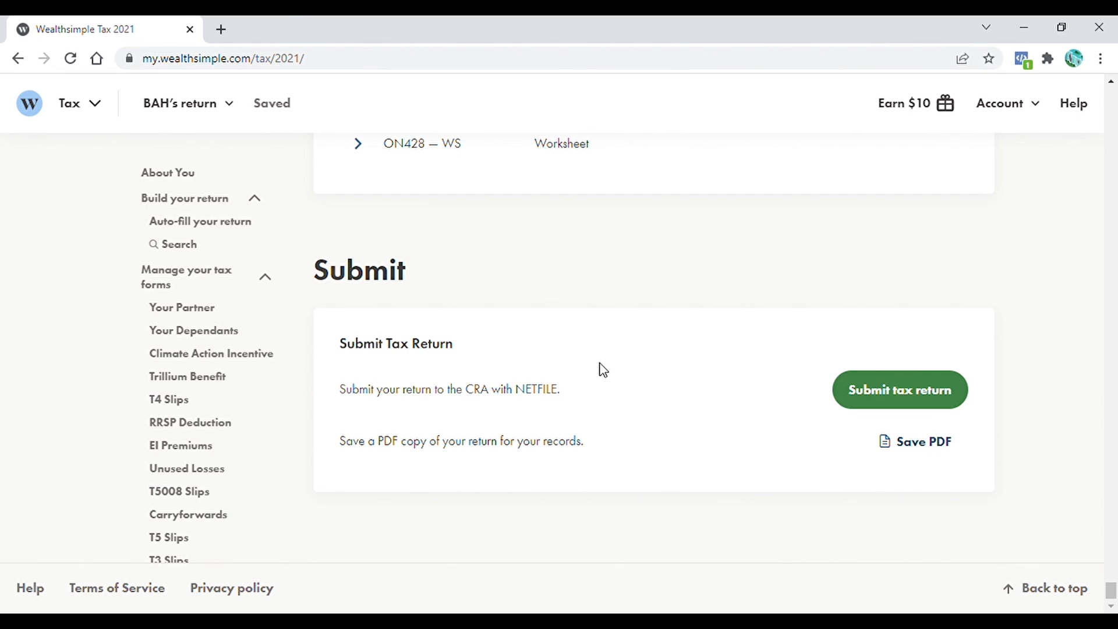